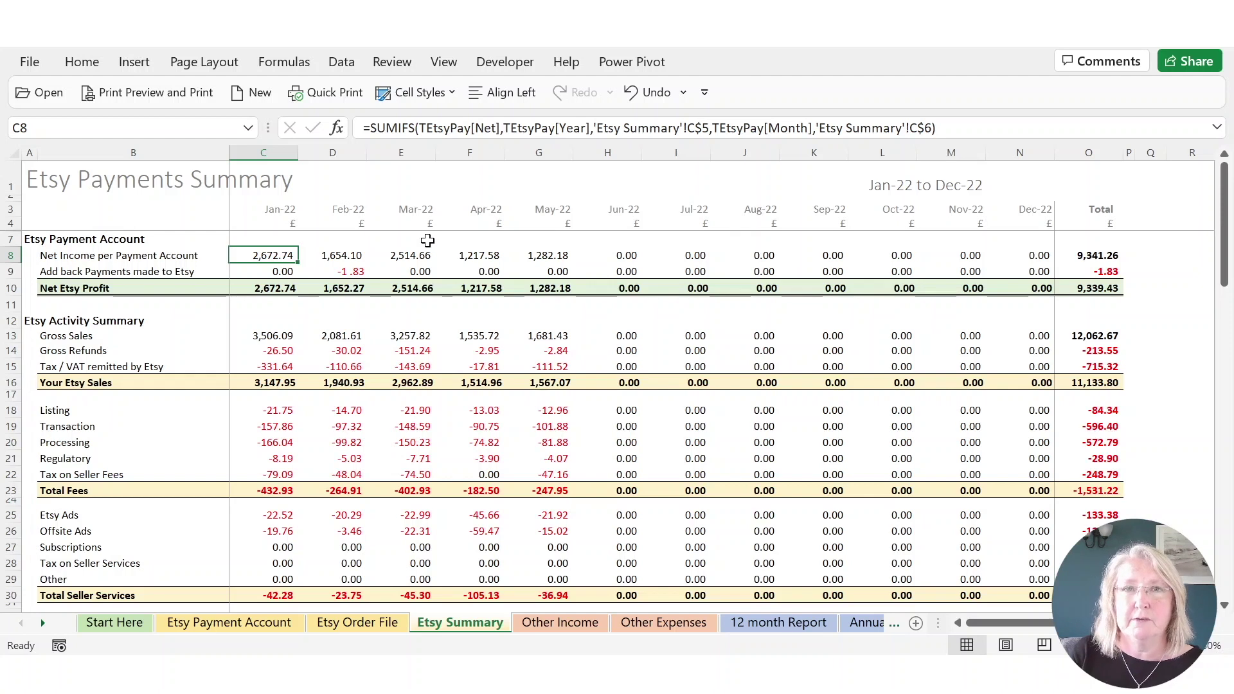
Compare the Net Income per Payment Account row with the Etsy Payment Account sheet's Net column total.
{"action": "left_click", "coordinate": [9, 256]}
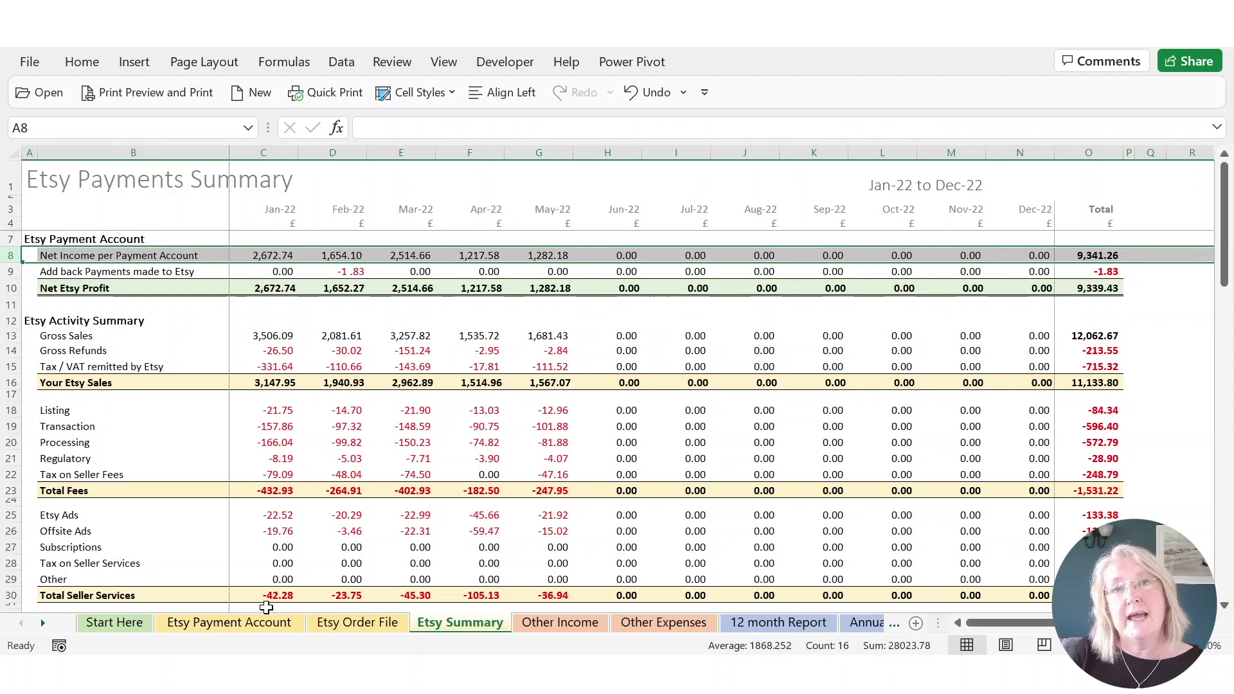
{"action": "left_click", "coordinate": [268, 620]}
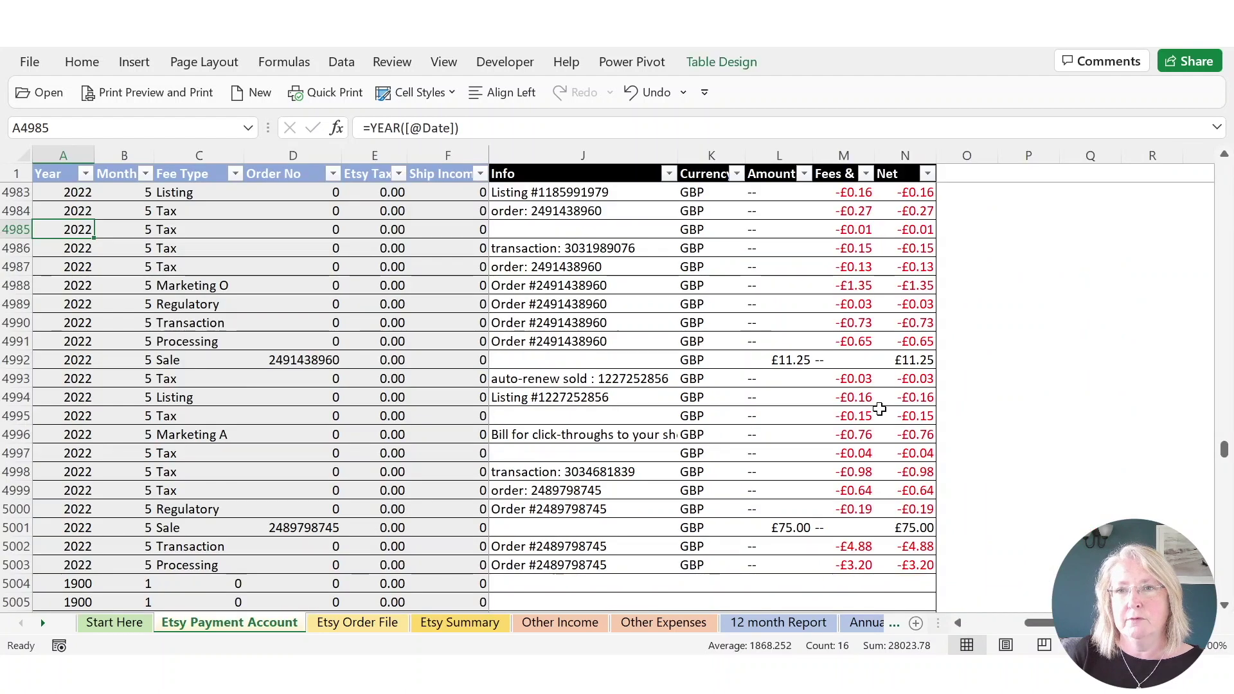
{"action": "left_click", "coordinate": [898, 156]}
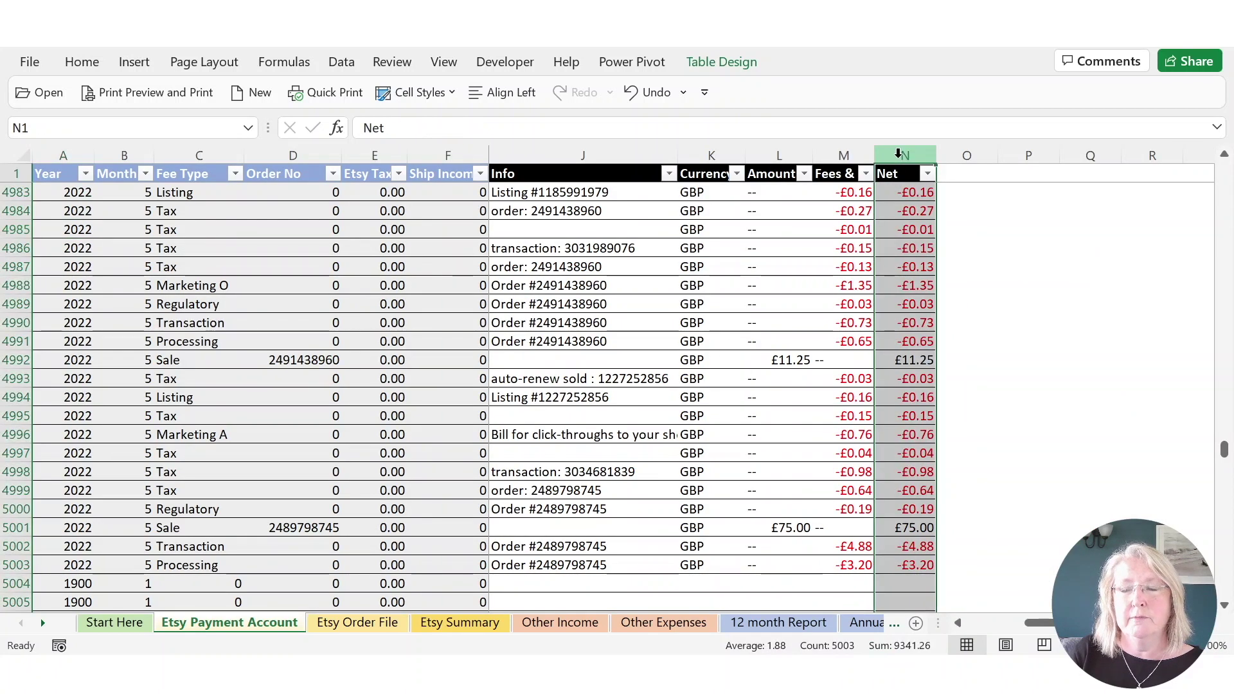
{"action": "left_click", "coordinate": [471, 630]}
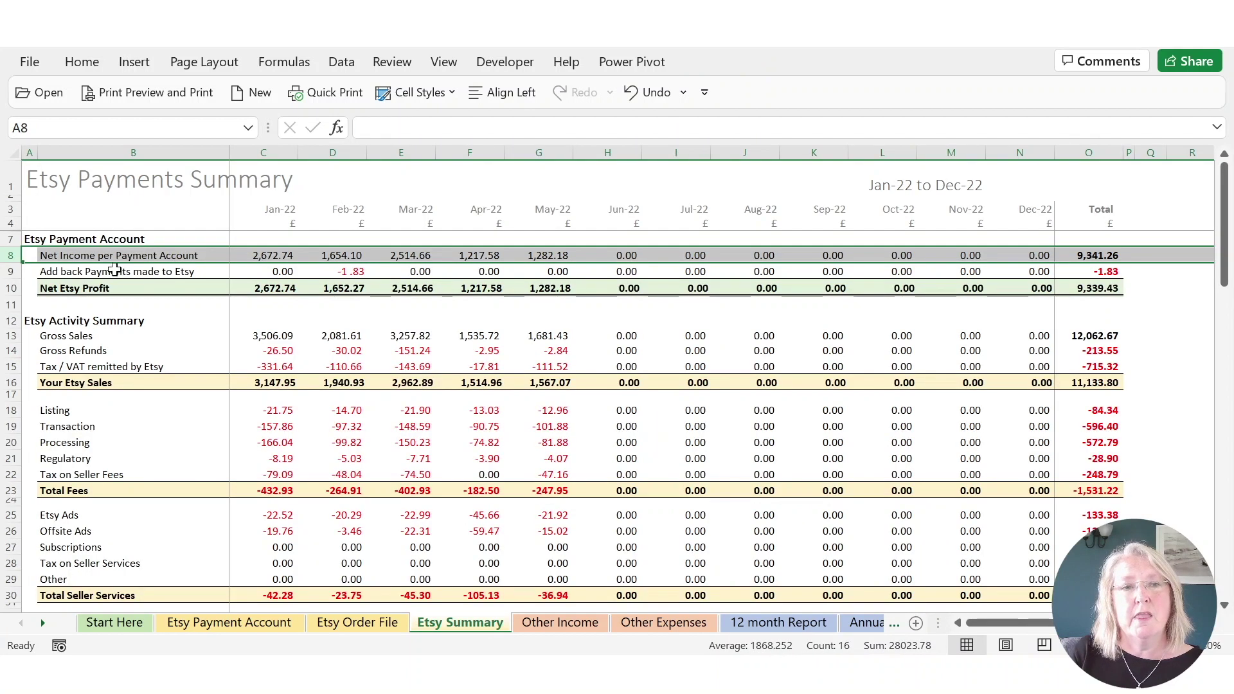
Review the Add back Payments row, February's D9 formula and January's Net Etsy Profit formula.
{"action": "left_click", "coordinate": [92, 271]}
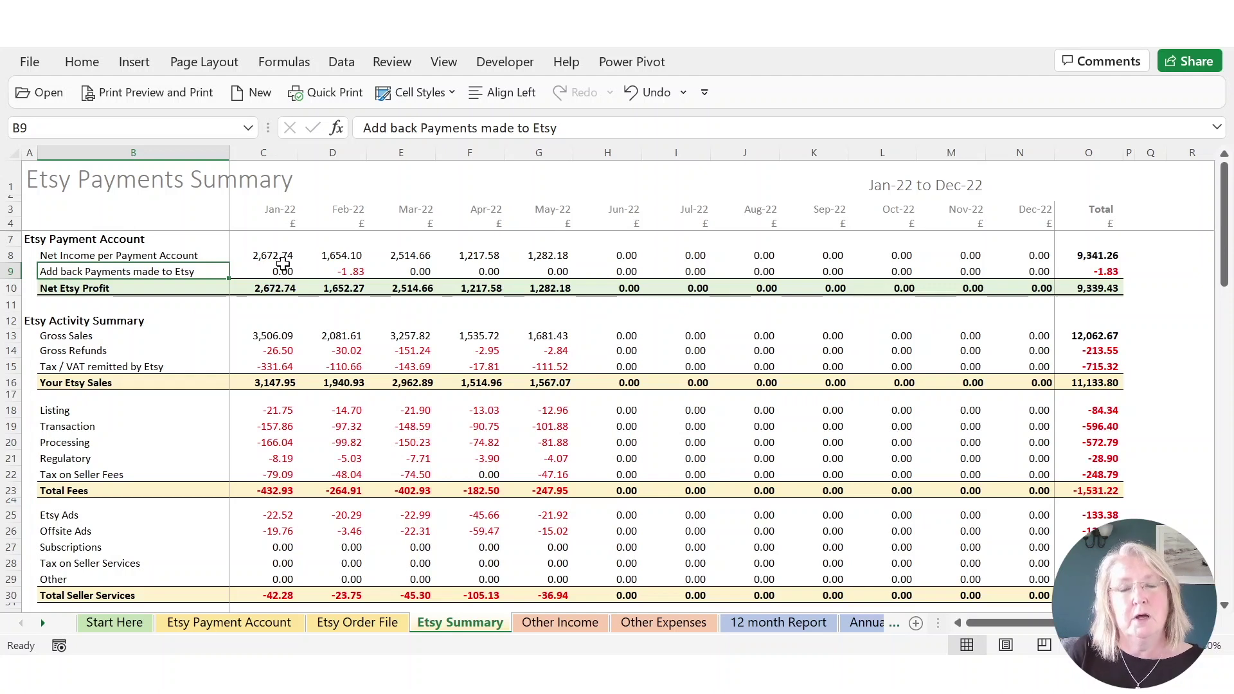
{"action": "left_click", "coordinate": [349, 269]}
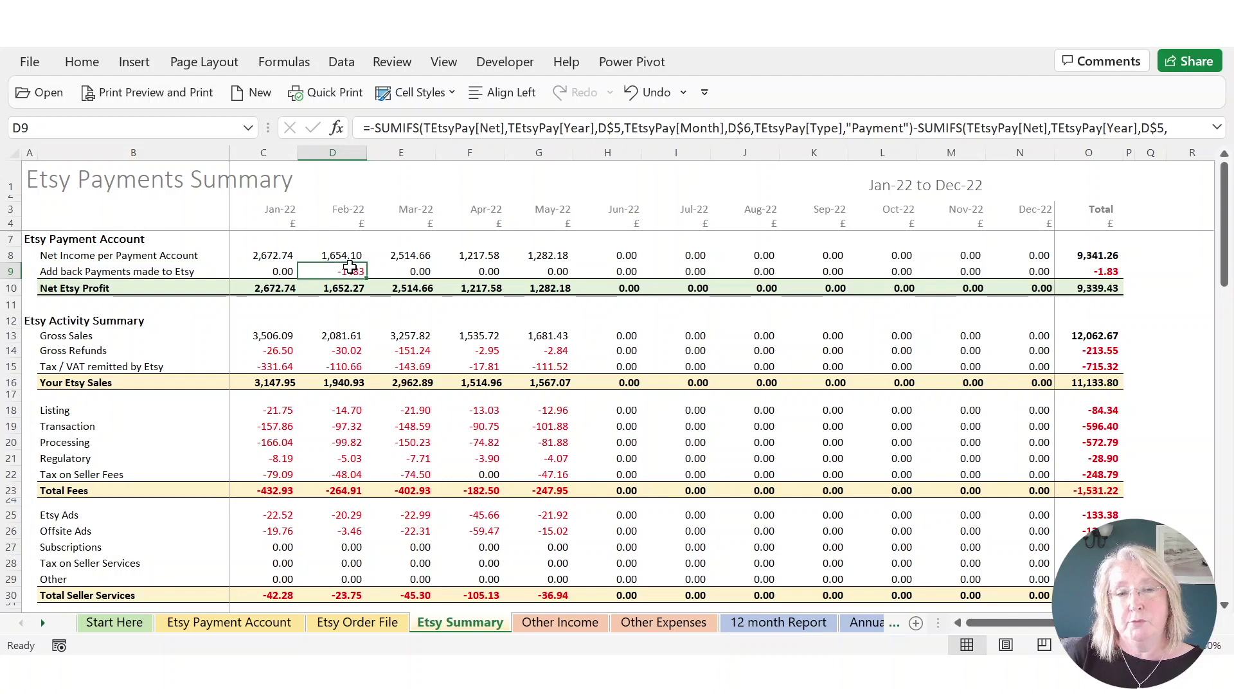
{"action": "left_click", "coordinate": [66, 290]}
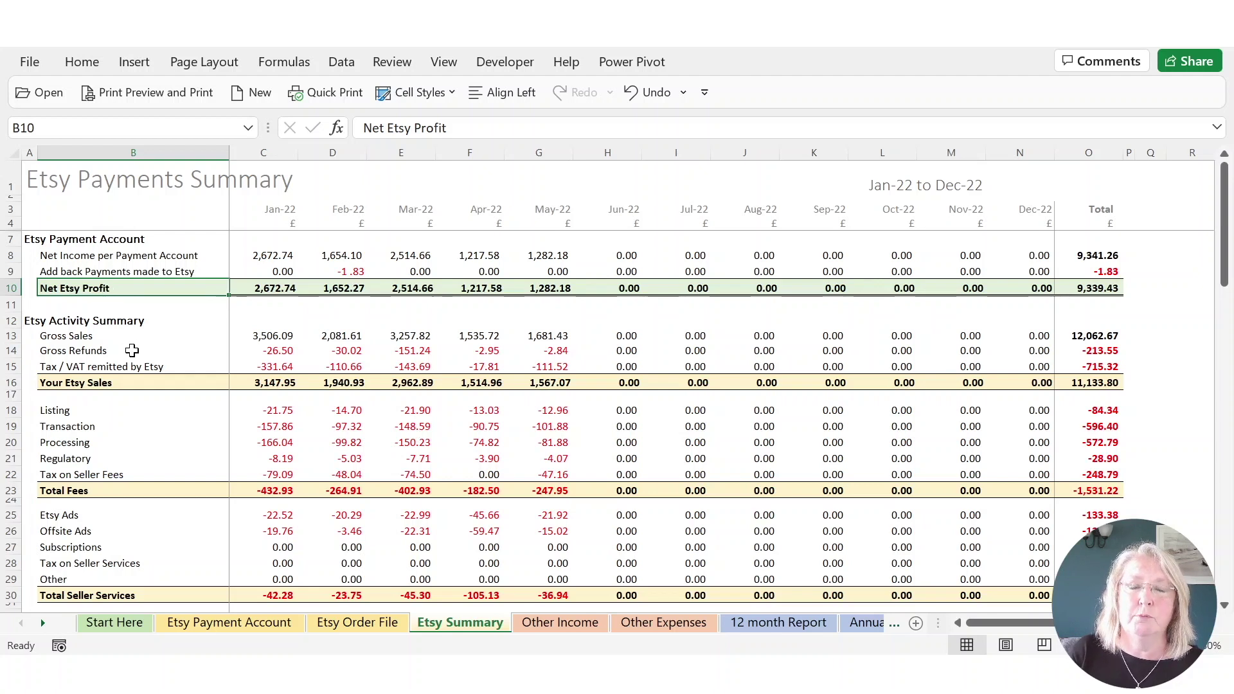
{"action": "scroll", "coordinate": [129, 350], "scroll_direction": "down", "scroll_amount": 1}
{"action": "scroll", "coordinate": [99, 484], "scroll_direction": "down", "scroll_amount": 1}
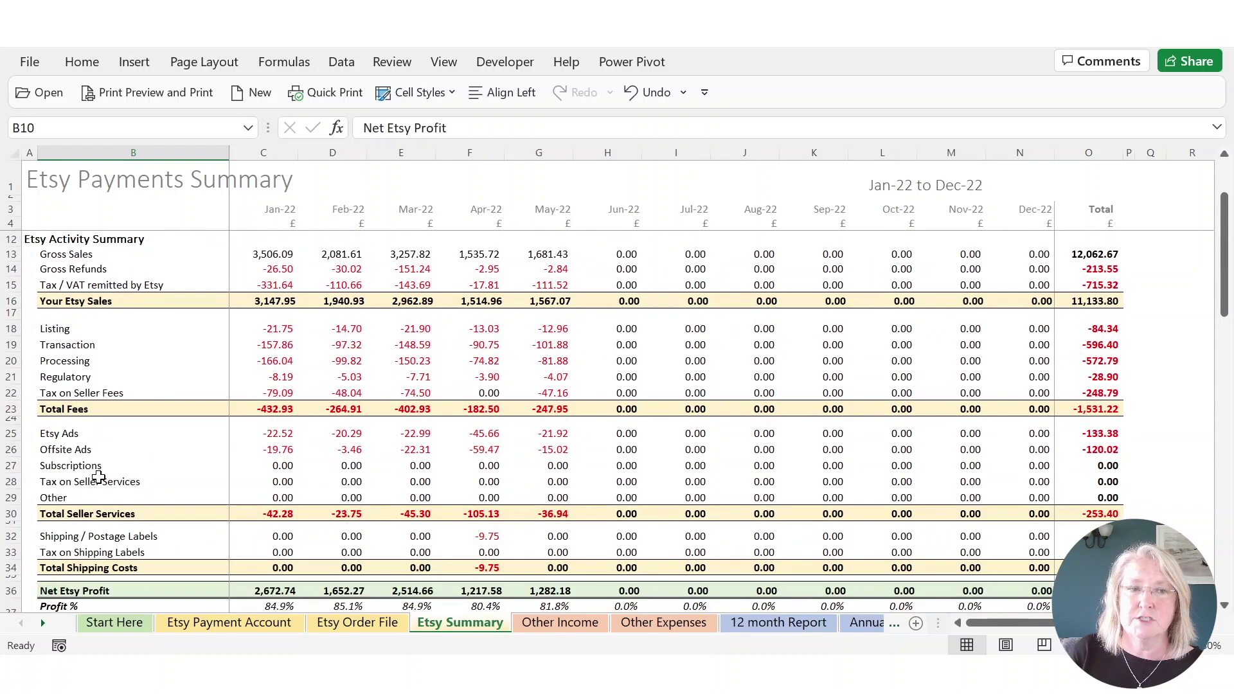
{"action": "left_click", "coordinate": [79, 592]}
{"action": "scroll", "coordinate": [139, 505], "scroll_direction": "up", "scroll_amount": 2}
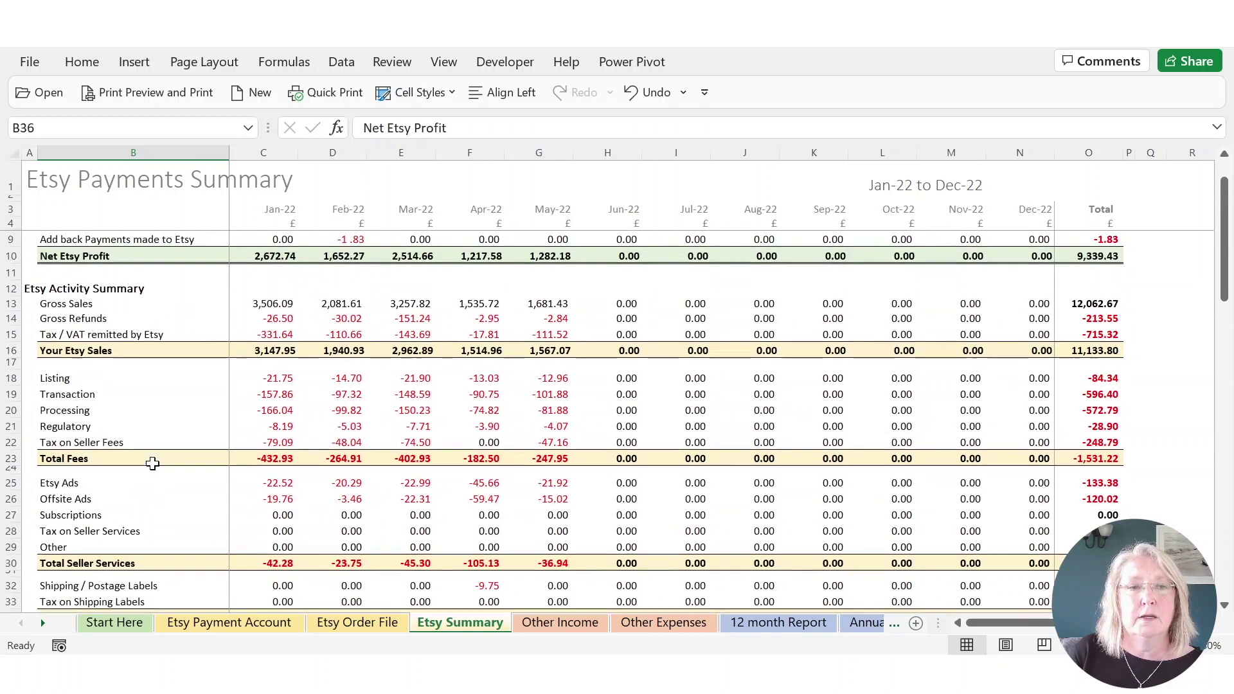
{"action": "left_click", "coordinate": [254, 257]}
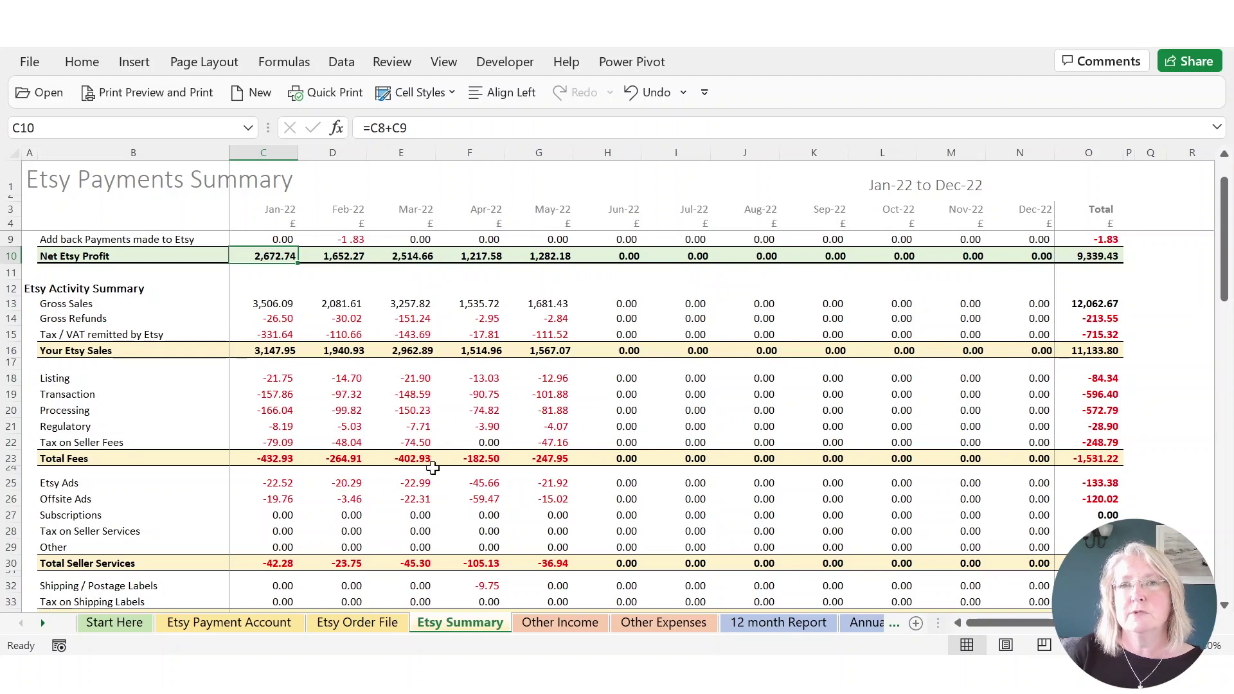
Inspect the January formulas in the old-style Sales and Fees rows, then January's Your Etsy Sales total.
{"action": "scroll", "coordinate": [433, 468], "scroll_direction": "down", "scroll_amount": 3}
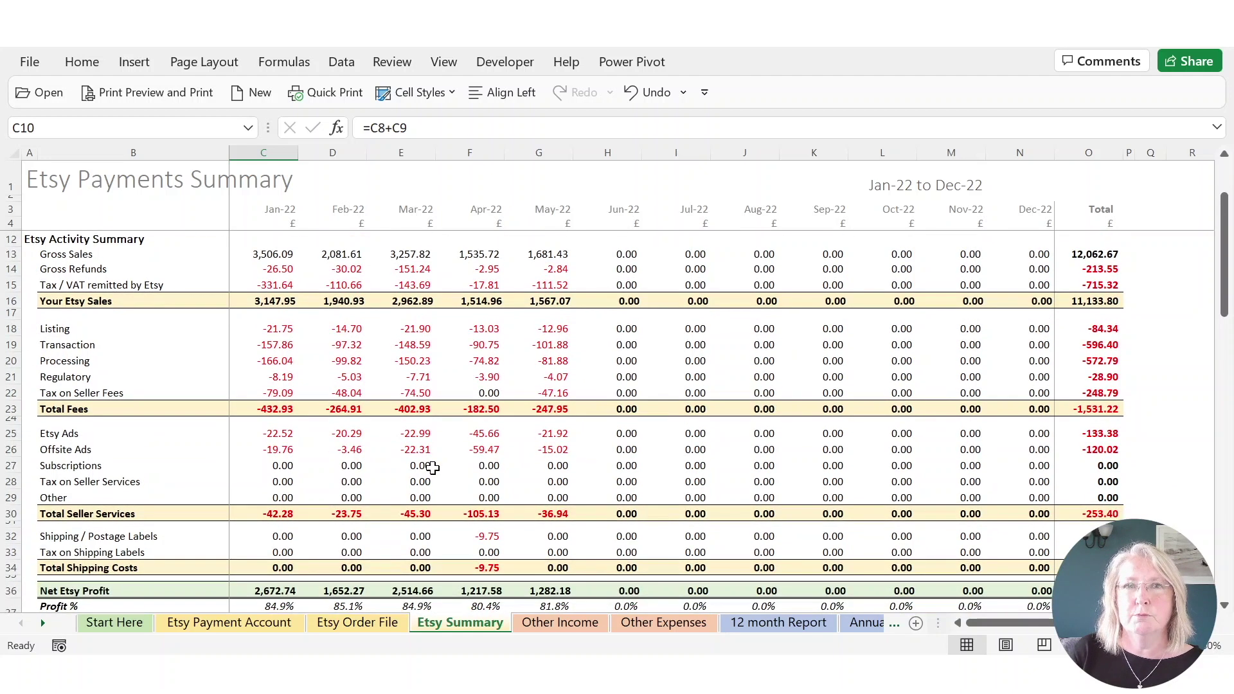
{"action": "scroll", "coordinate": [432, 468], "scroll_direction": "down", "scroll_amount": 1}
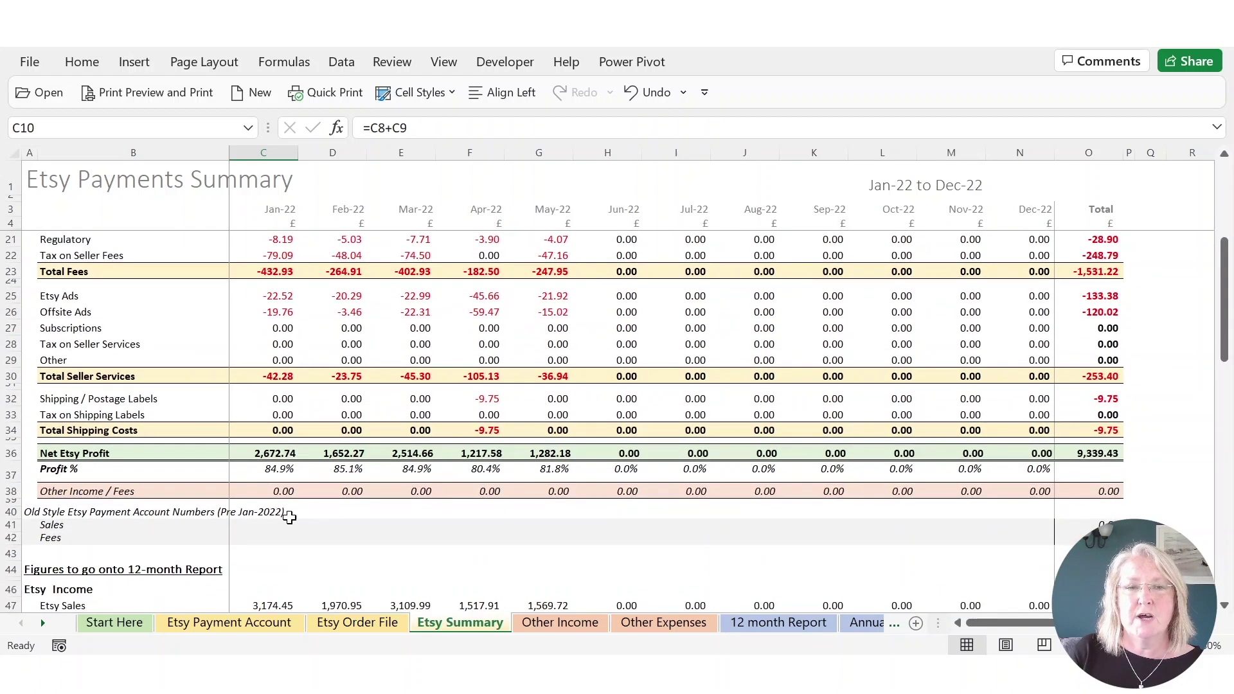
{"action": "left_click", "coordinate": [8, 525]}
{"action": "left_click_drag", "start_coordinate": [9, 525], "coordinate": [8, 538]}
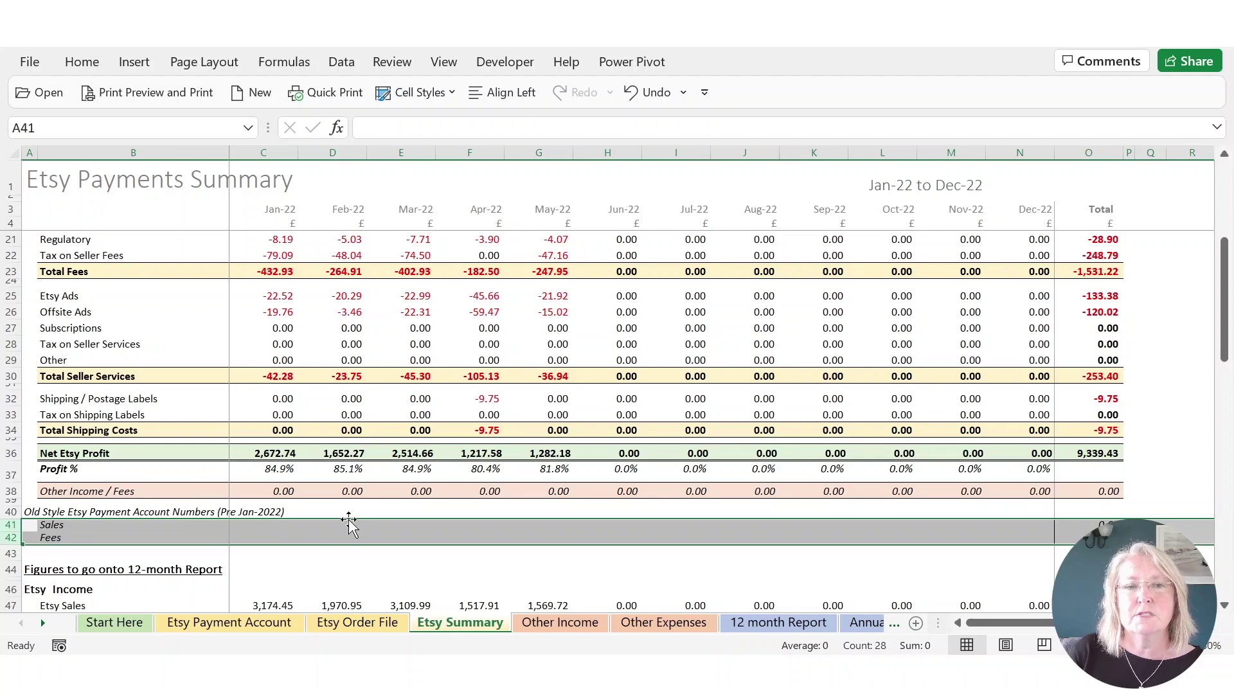
{"action": "left_click", "coordinate": [288, 526]}
{"action": "left_click", "coordinate": [285, 540]}
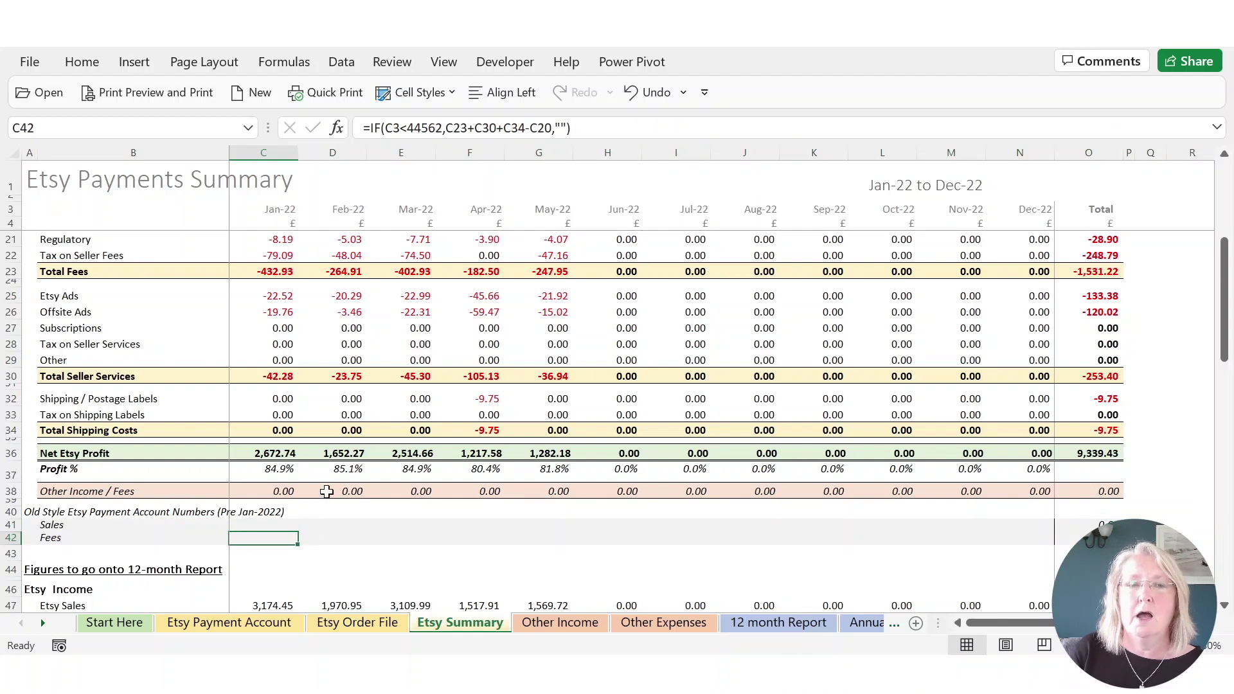
{"action": "scroll", "coordinate": [323, 495], "scroll_direction": "up", "scroll_amount": 5}
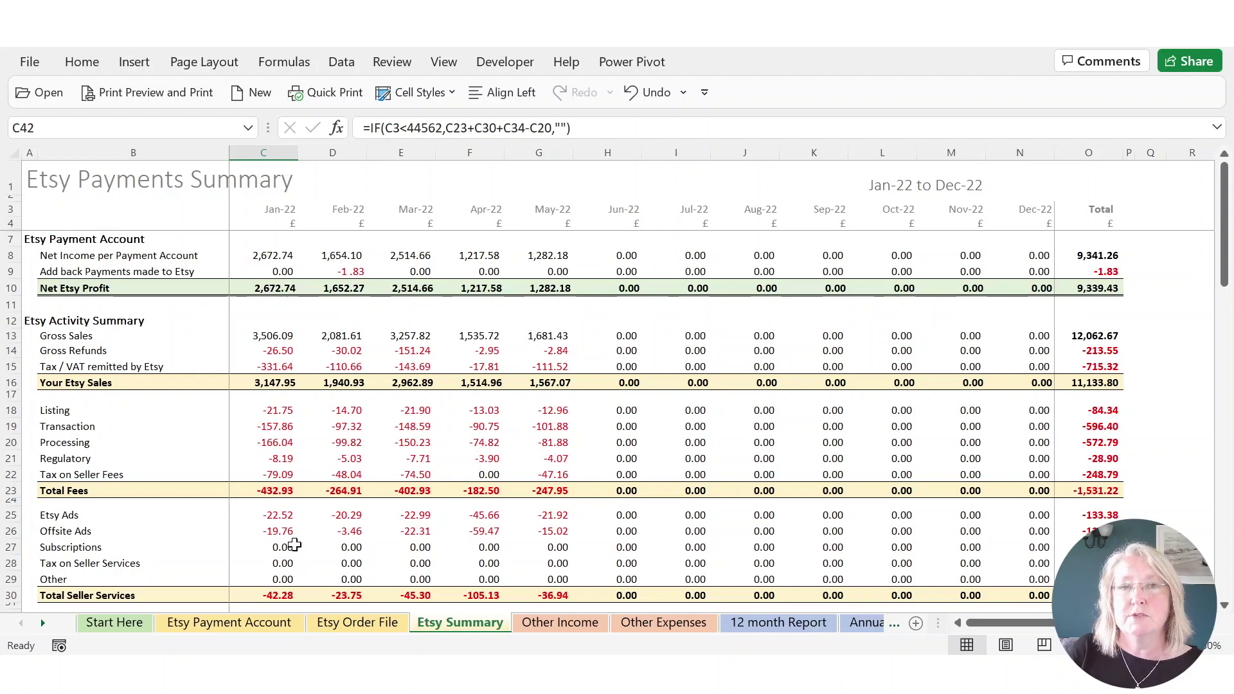
{"action": "left_click", "coordinate": [285, 383]}
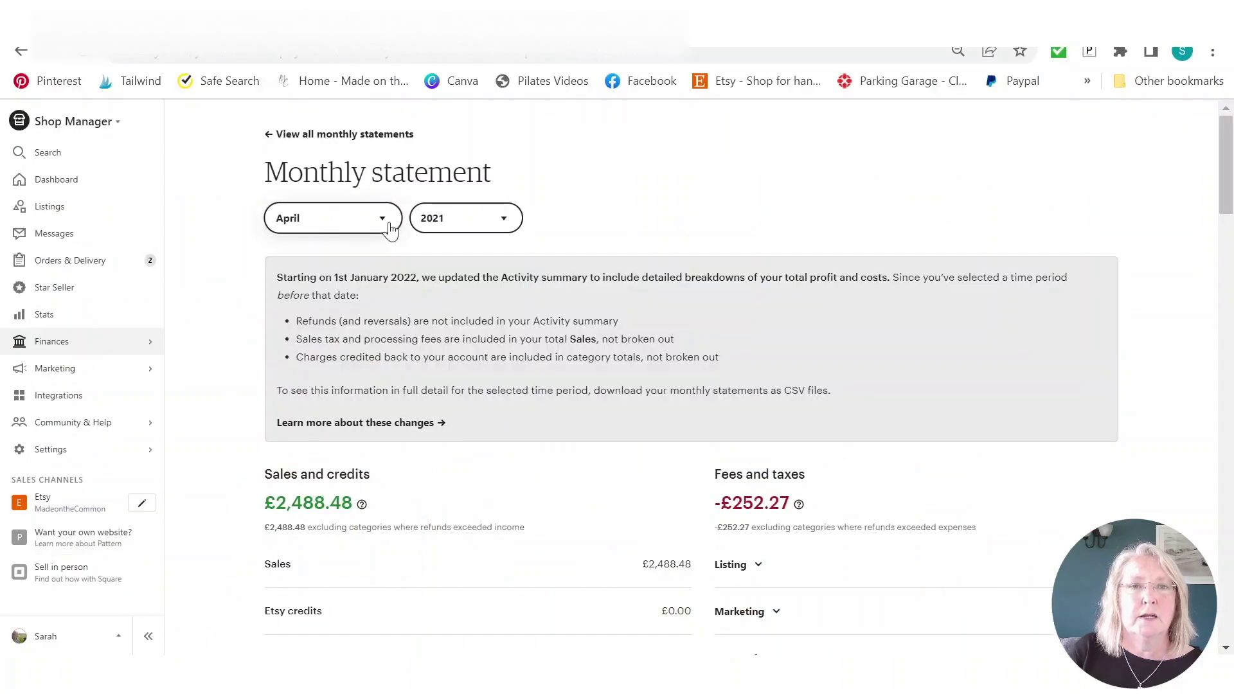
Set Etsy's monthly statement to January 2021 and return to the Excel workbook.
{"action": "left_click", "coordinate": [384, 222]}
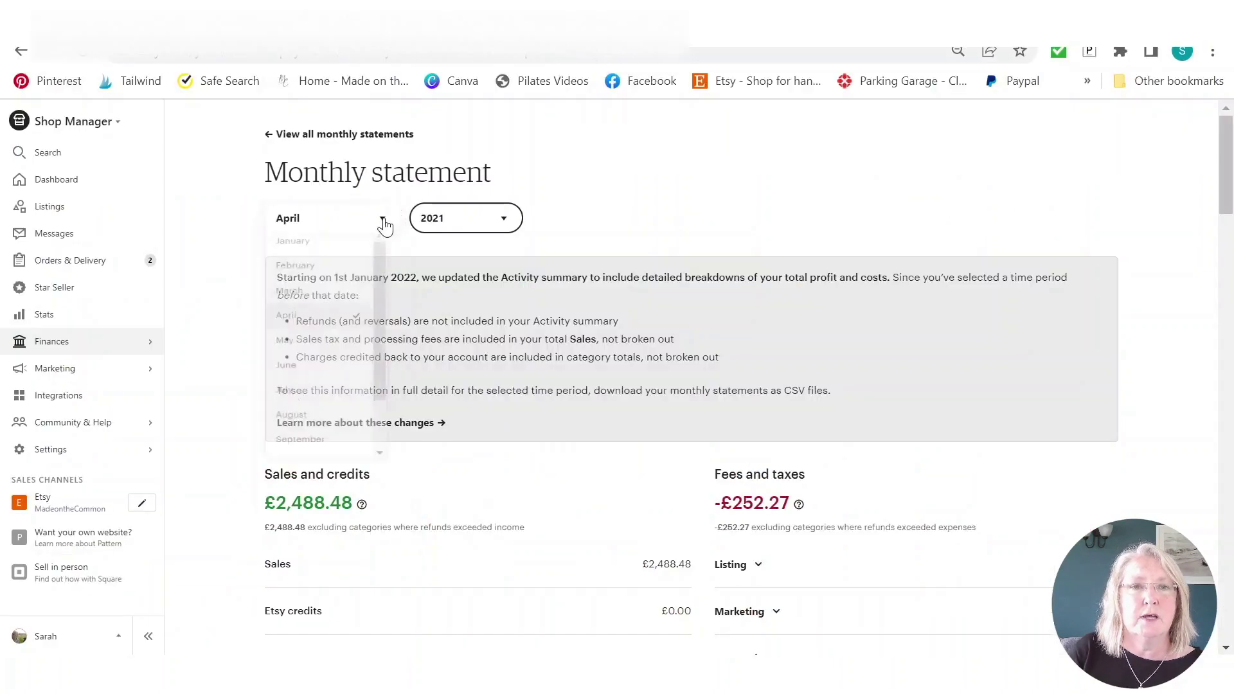
{"action": "left_click", "coordinate": [493, 230]}
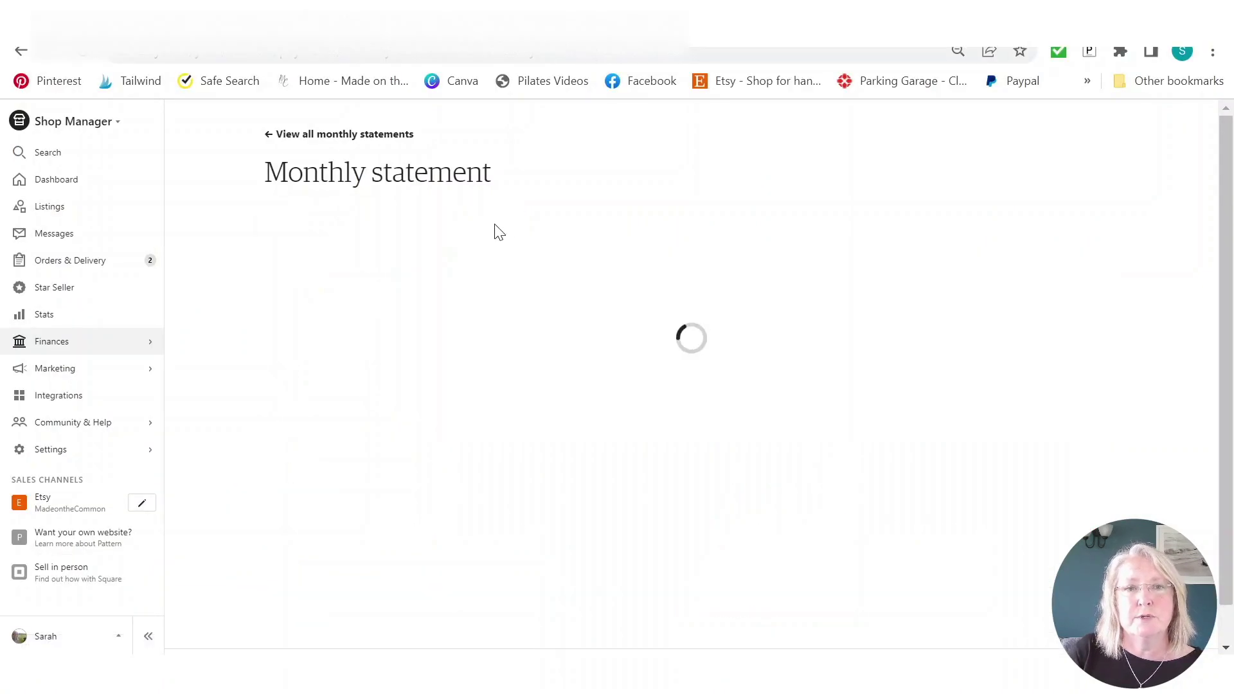
{"action": "left_click", "coordinate": [508, 219]}
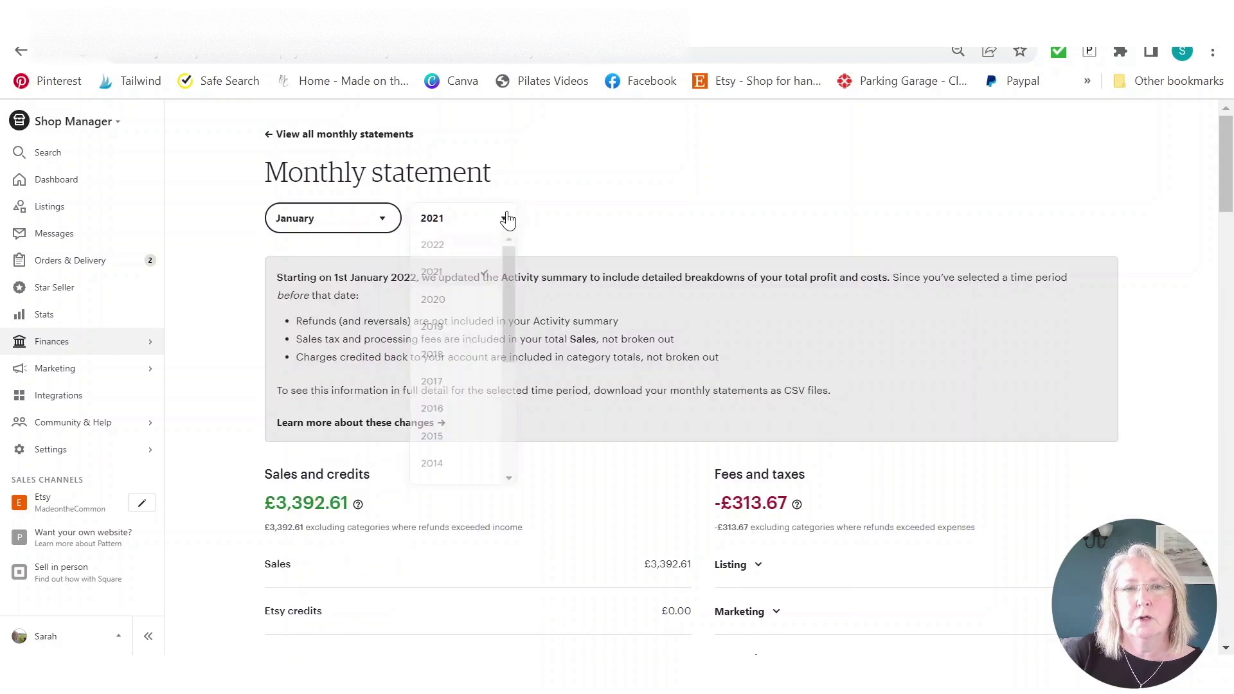
{"action": "left_click", "coordinate": [792, 219]}
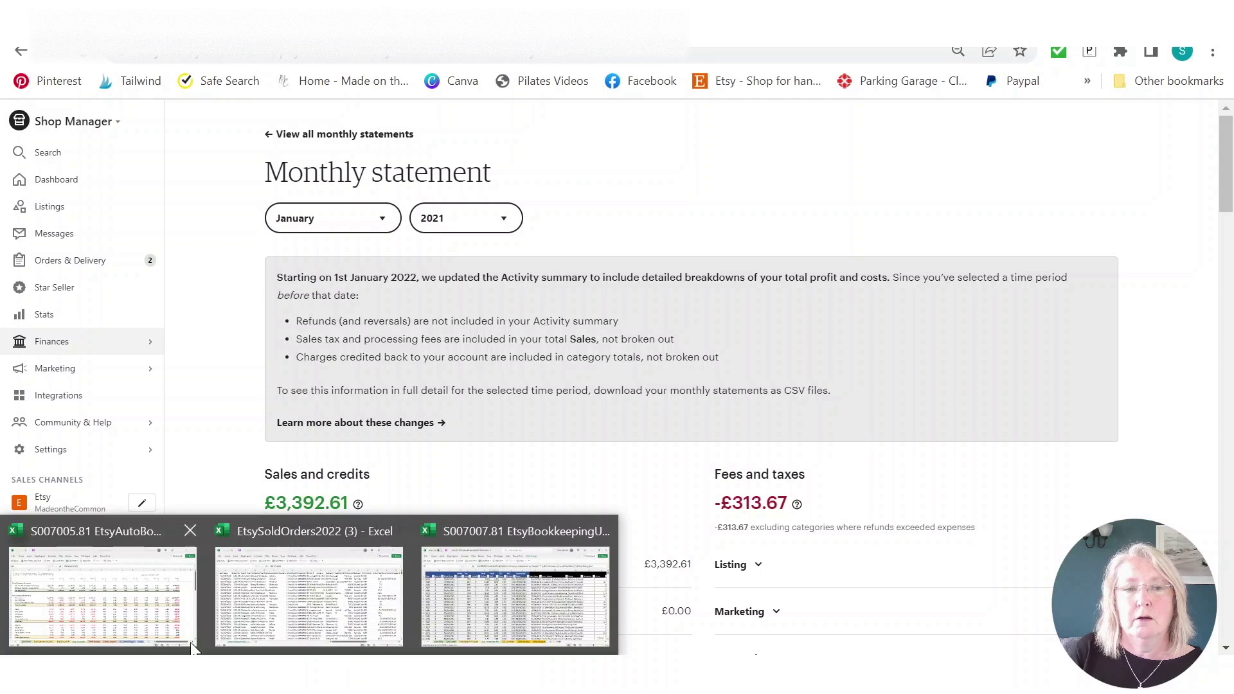
{"action": "left_click", "coordinate": [103, 608]}
Select the old-style Sales row C41:M41, check May's G41 formula, then return to Etsy's statement.
{"action": "scroll", "coordinate": [275, 514], "scroll_direction": "down", "scroll_amount": 3}
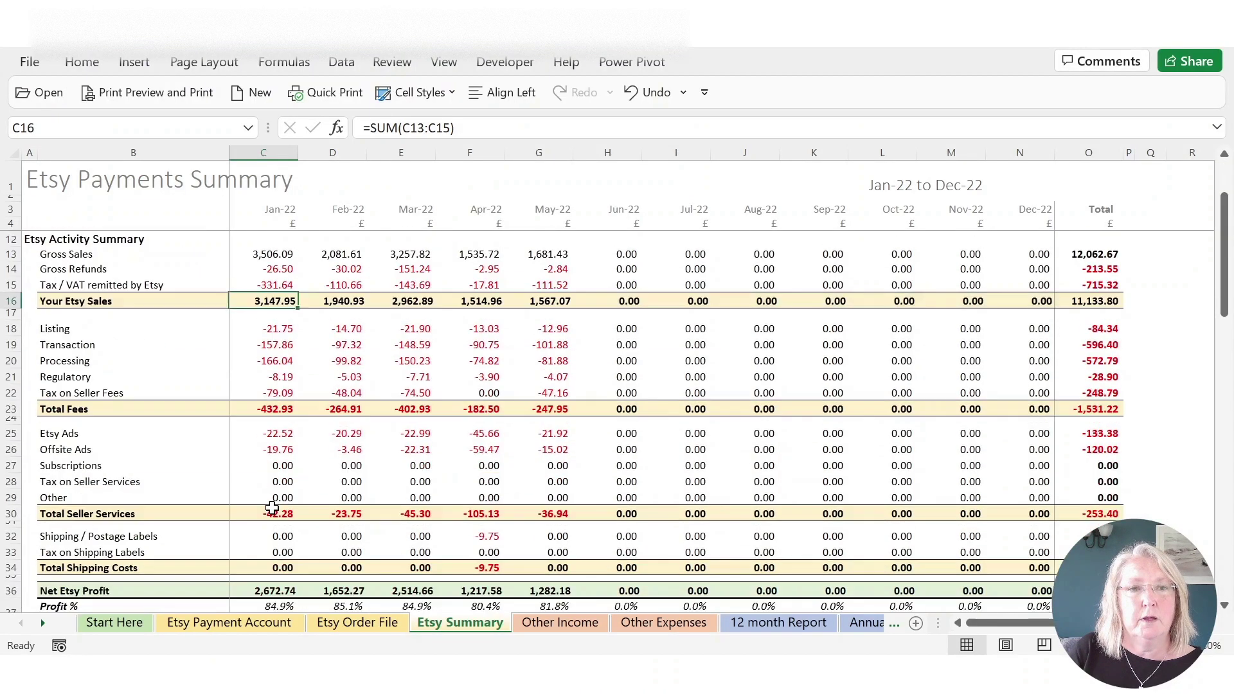
{"action": "scroll", "coordinate": [266, 602], "scroll_direction": "down", "scroll_amount": 2}
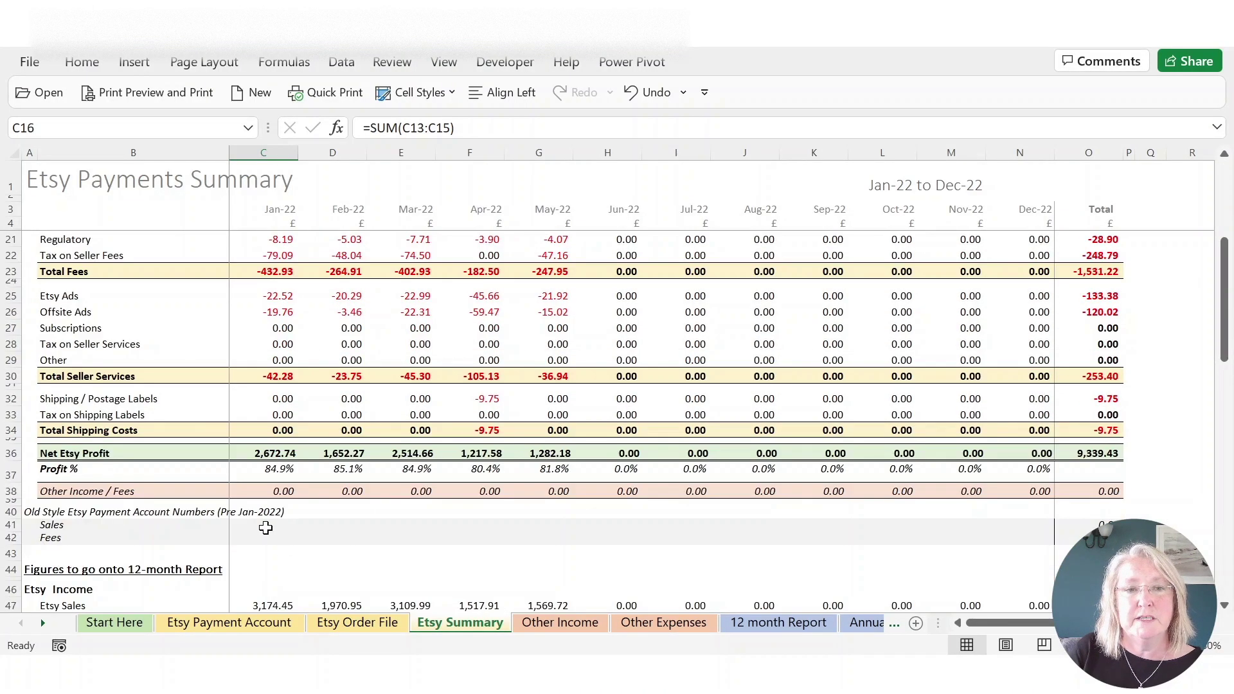
{"action": "left_click_drag", "start_coordinate": [265, 527], "coordinate": [1016, 543]}
{"action": "left_click", "coordinate": [541, 527]}
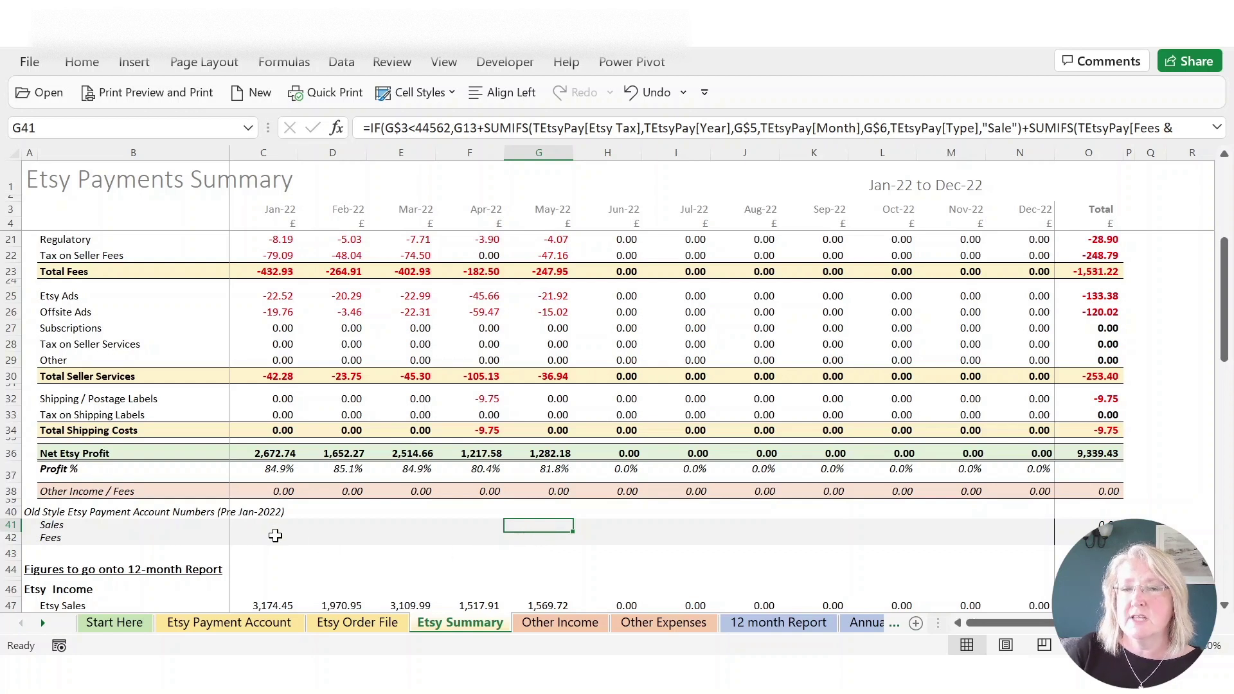
{"action": "scroll", "coordinate": [286, 532], "scroll_direction": "up", "scroll_amount": 5}
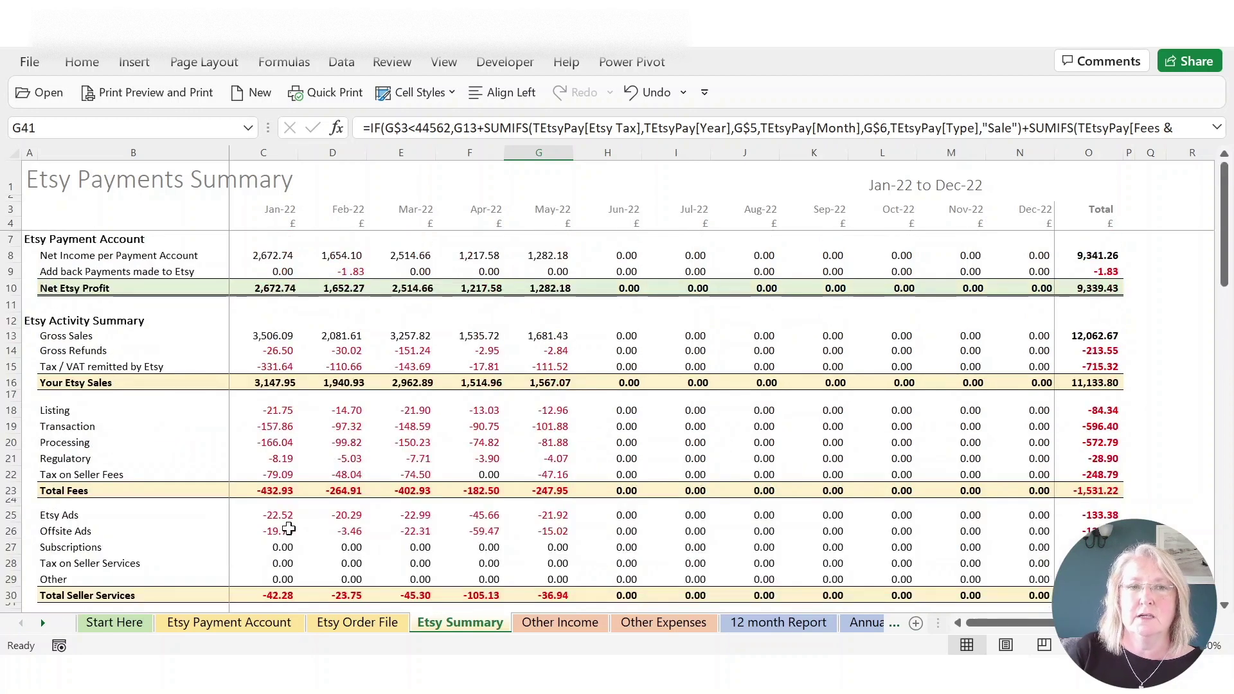
{"action": "left_click", "coordinate": [262, 675]}
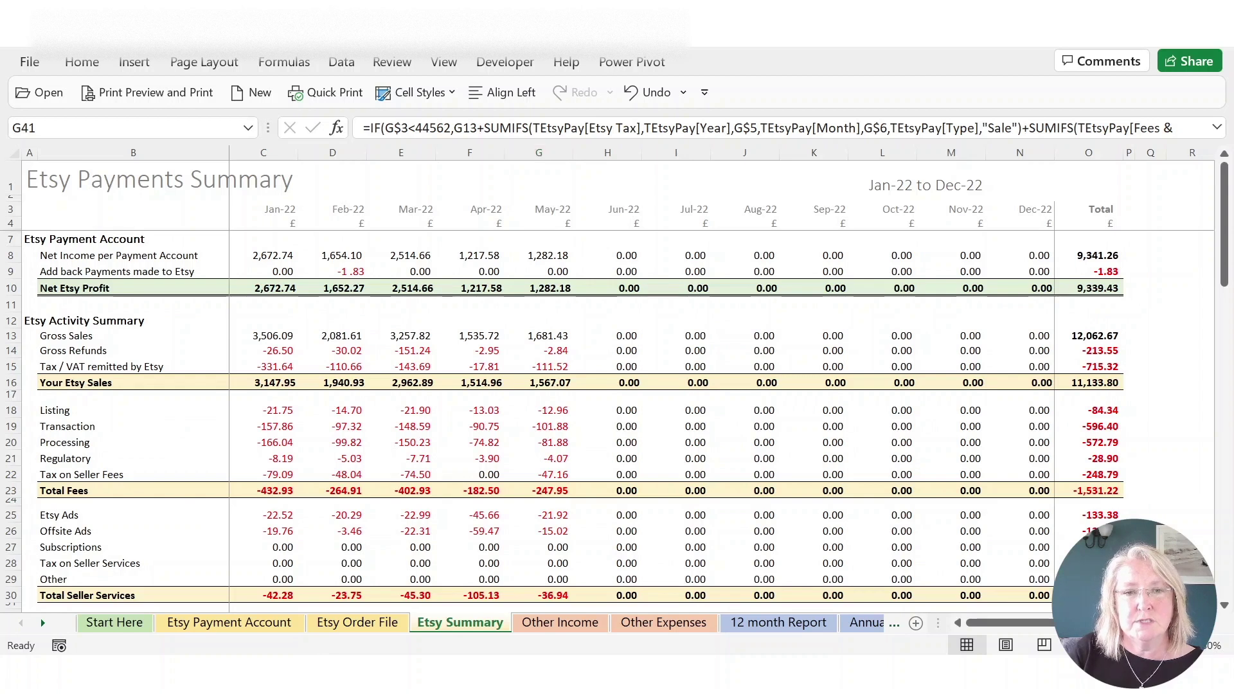
Change the Etsy statement year to 2022, showing January 2022's £2,672.74 net profit.
{"action": "left_click", "coordinate": [499, 222]}
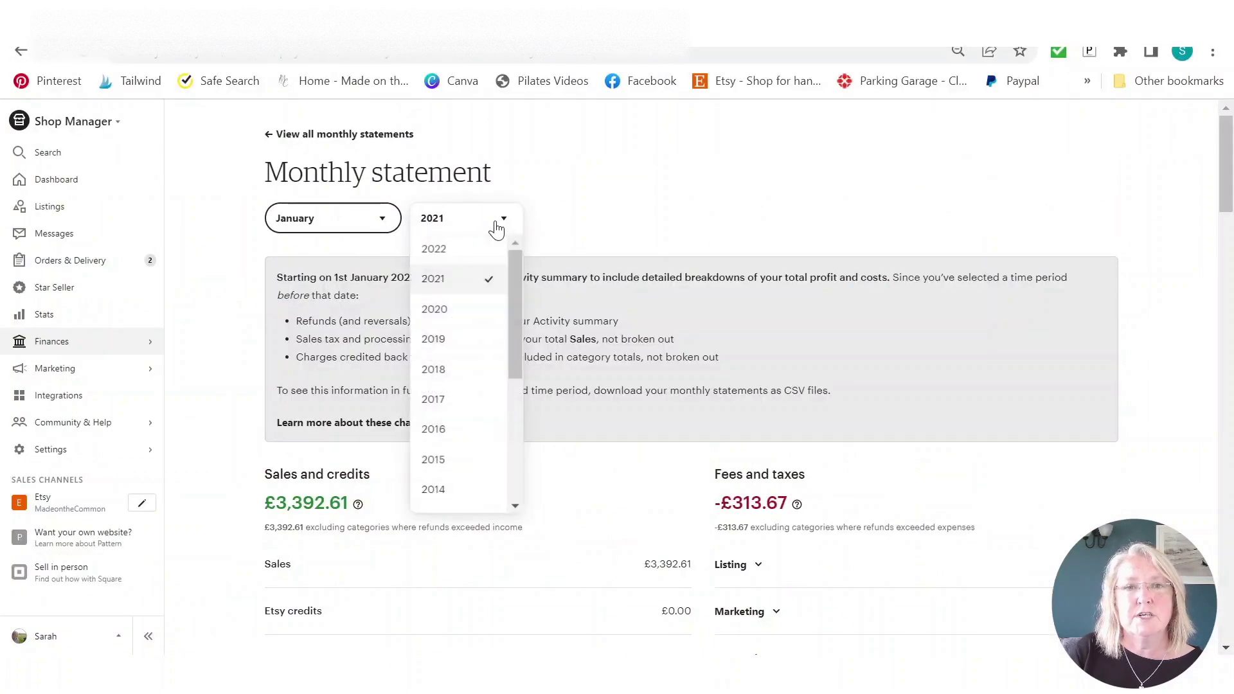
{"action": "left_click", "coordinate": [474, 255]}
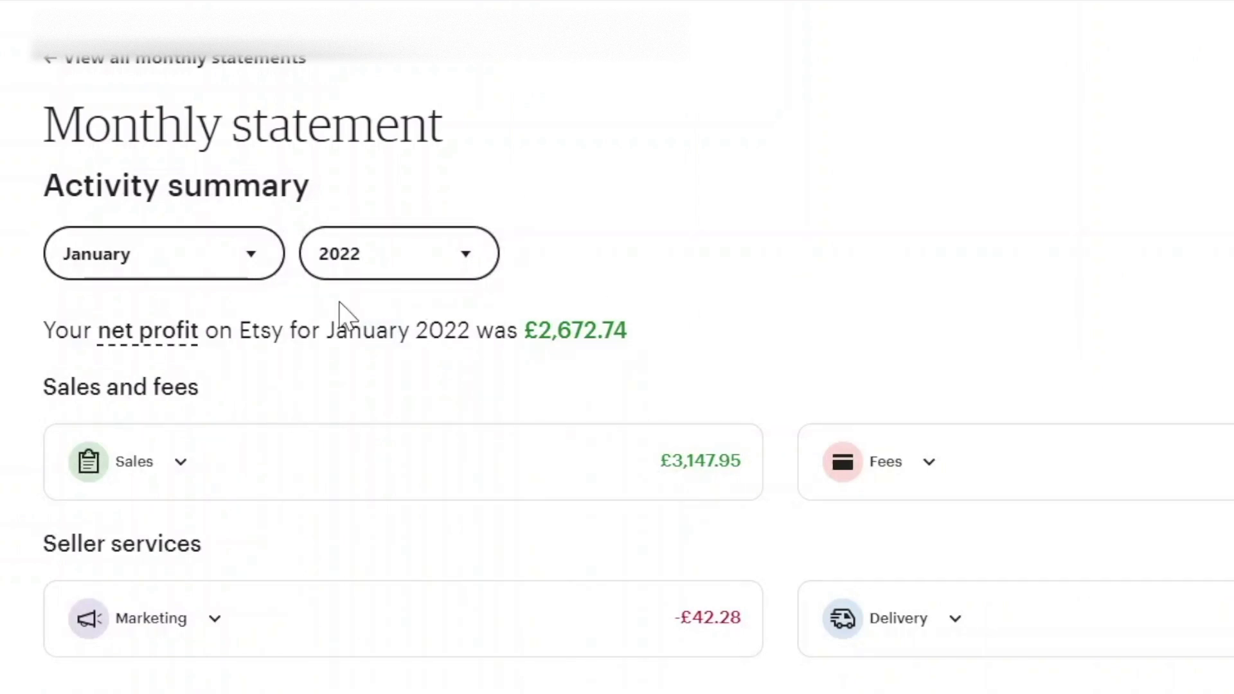
{"action": "mouse_move", "coordinate": [179, 345]}
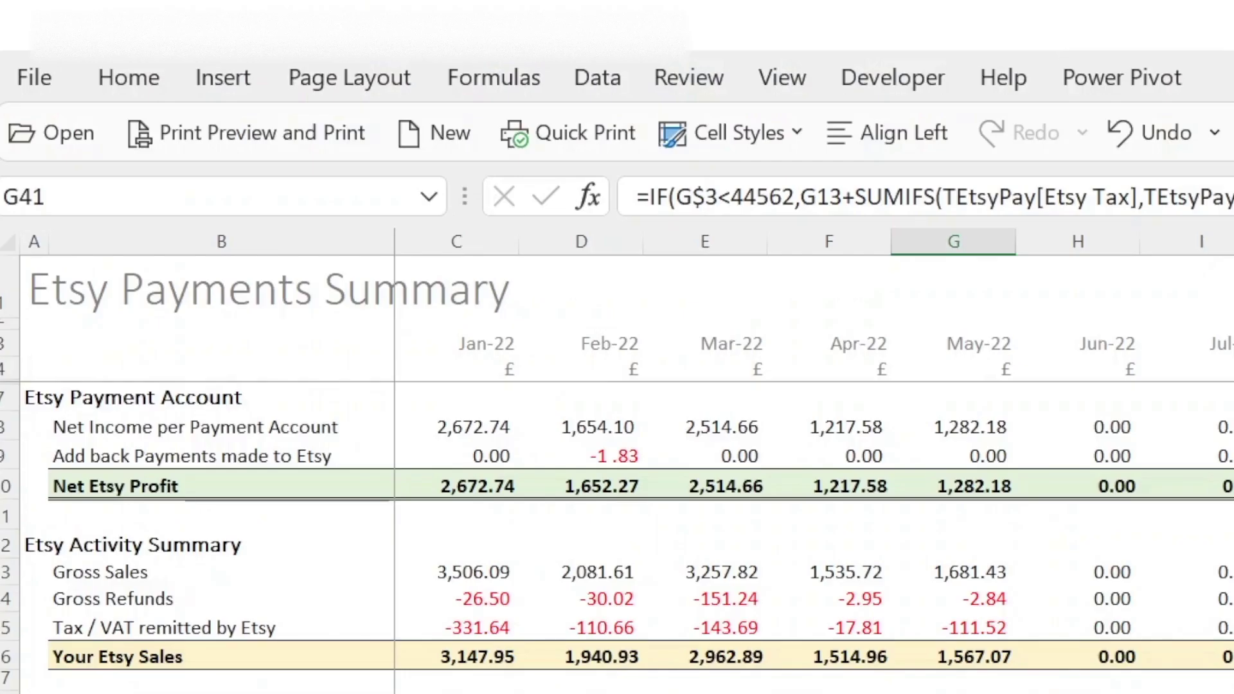
Check January's Net Etsy Profit in C10 and scroll down through the Jan-22 fee rows.
{"action": "left_click", "coordinate": [485, 490]}
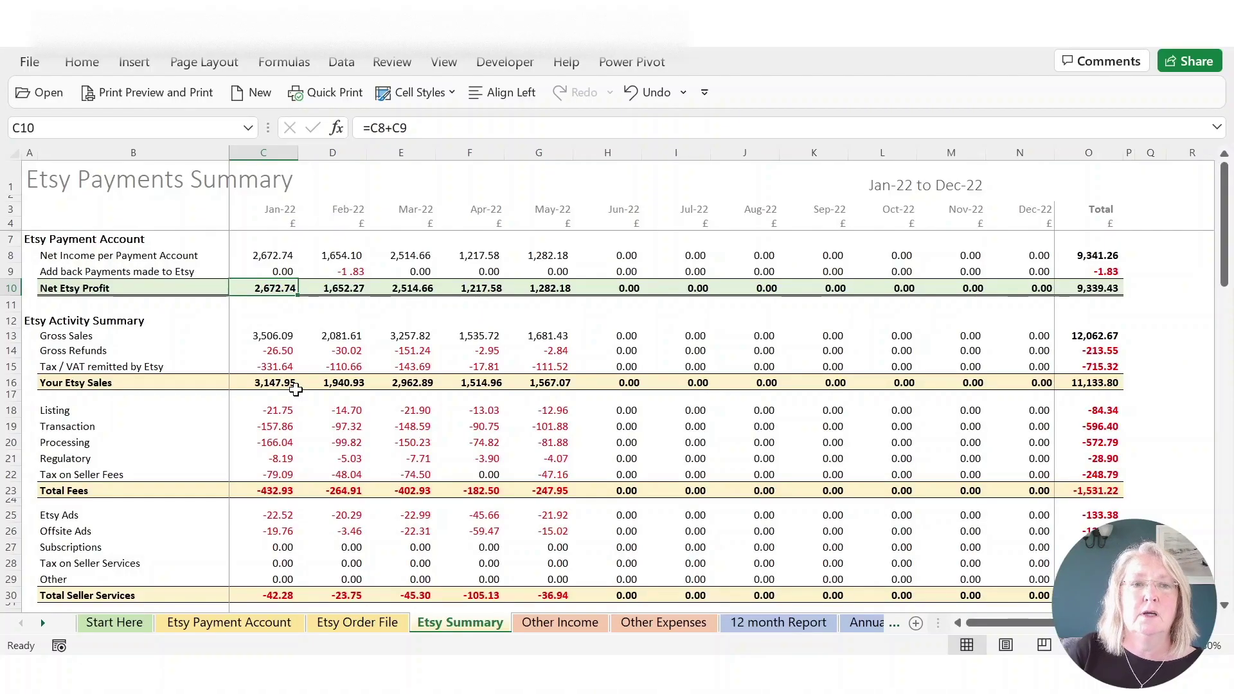
{"action": "scroll", "coordinate": [281, 390], "scroll_direction": "down", "scroll_amount": 1}
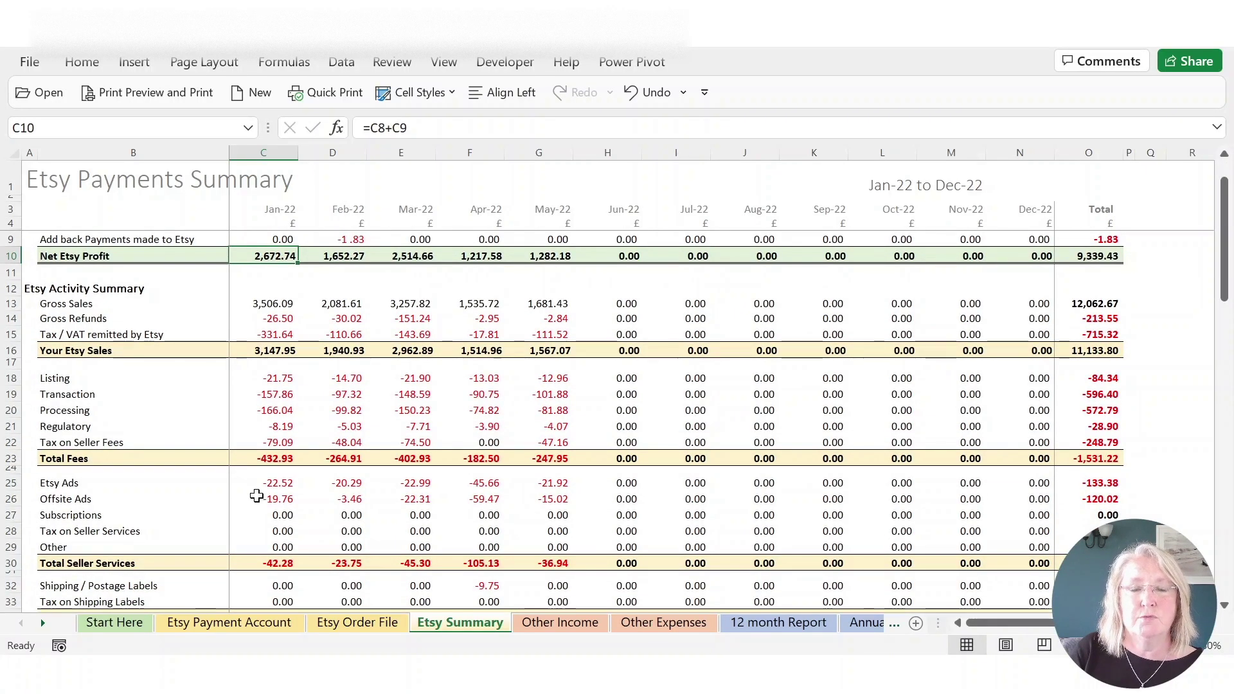
{"action": "scroll", "coordinate": [256, 495], "scroll_direction": "down", "scroll_amount": 1}
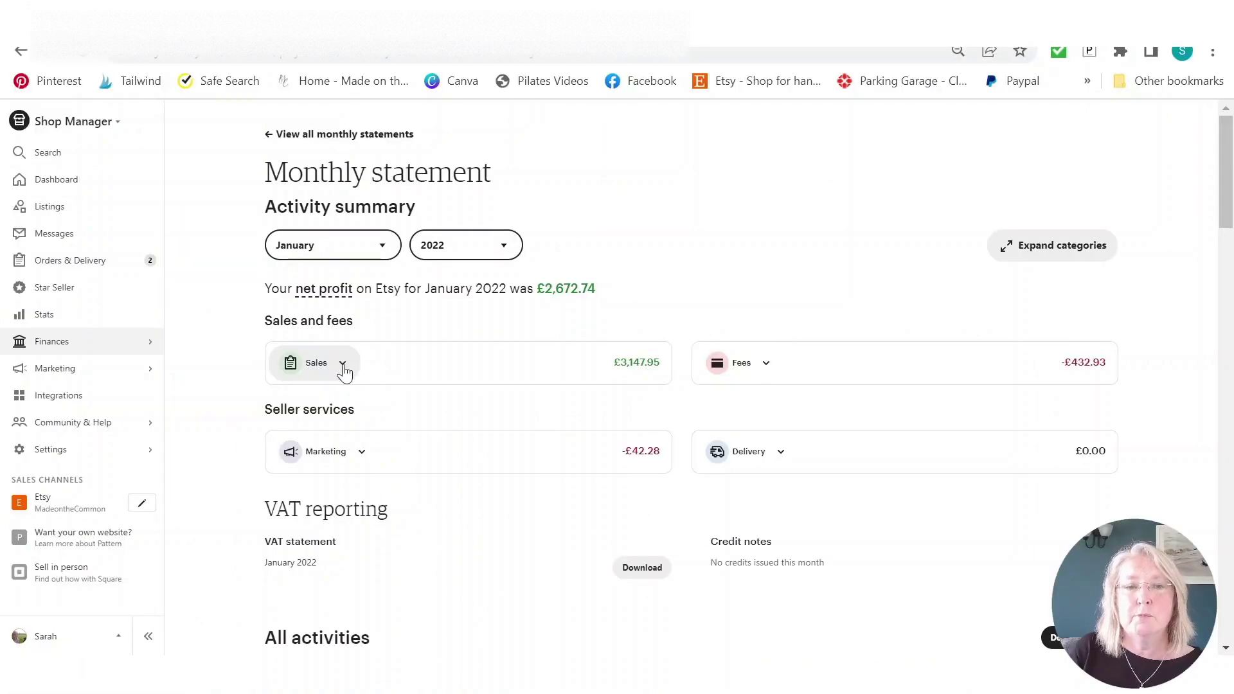
Expand the January 2022 Sales card to show total sales, refunds and VAT paid by buyer.
{"action": "left_click", "coordinate": [343, 364]}
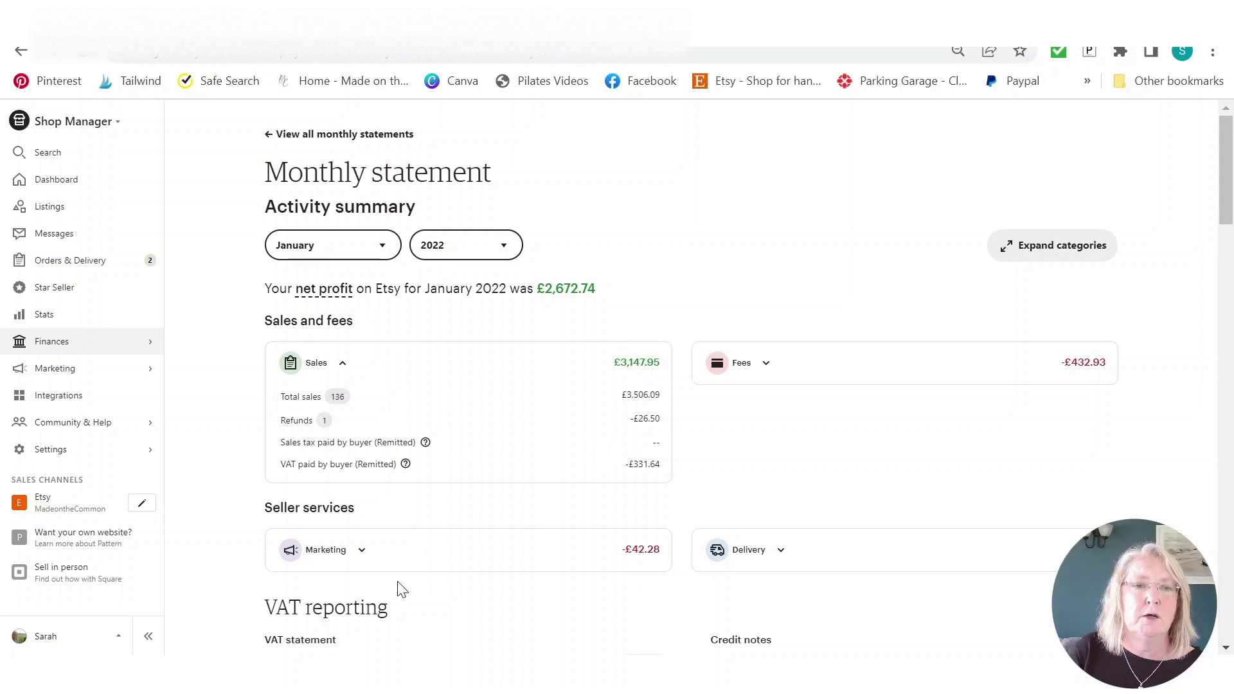
Check the formula behind January's Your Etsy Sales in Excel, then expand Etsy's January fees breakdown.
{"action": "mouse_move", "coordinate": [312, 682]}
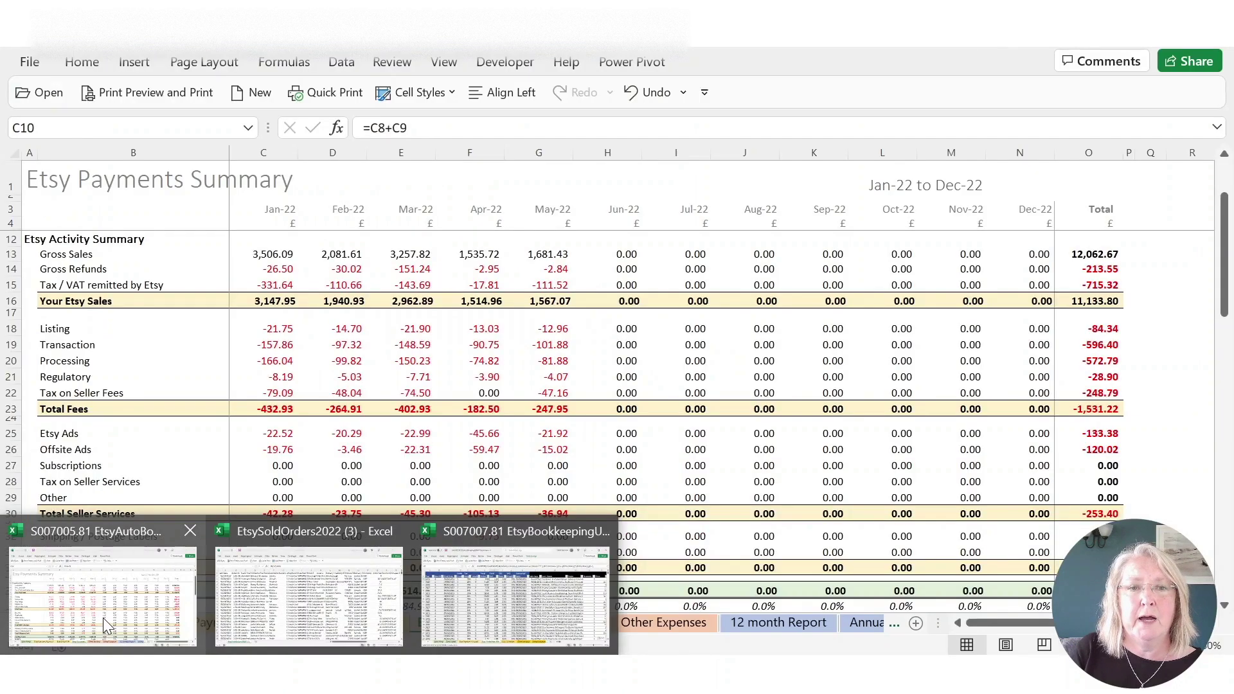
{"action": "left_click", "coordinate": [103, 621]}
{"action": "left_click", "coordinate": [278, 302]}
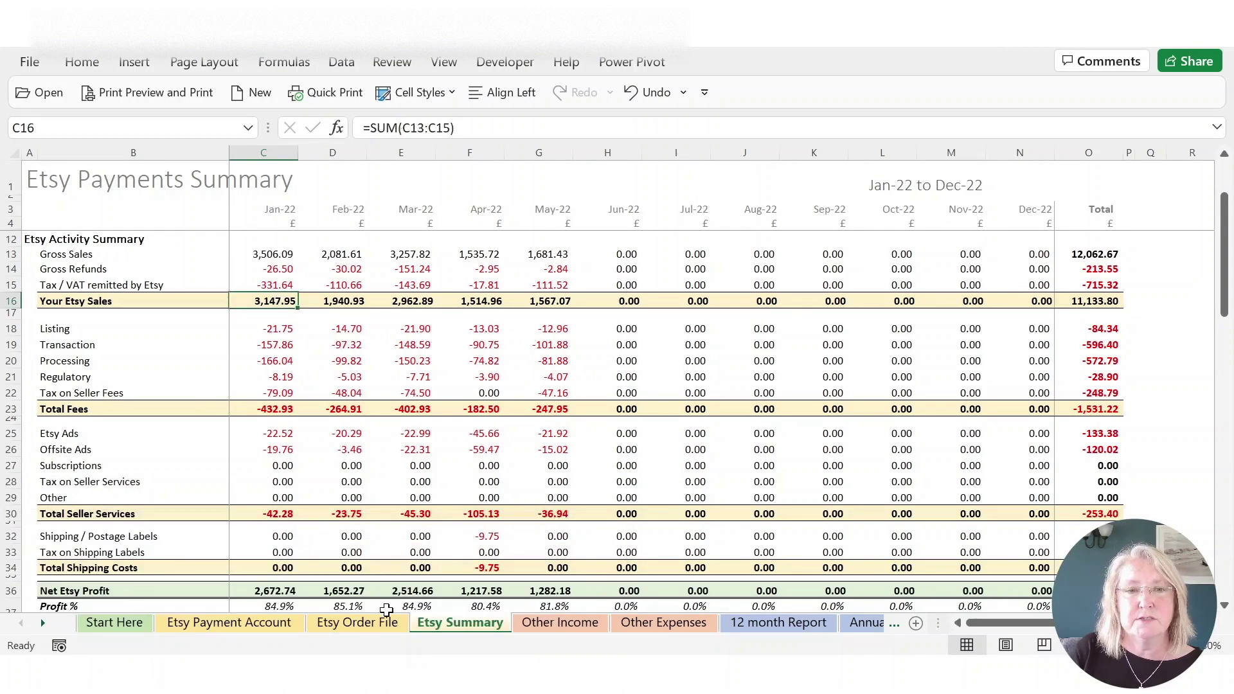
{"action": "key", "text": "alt+Tab"}
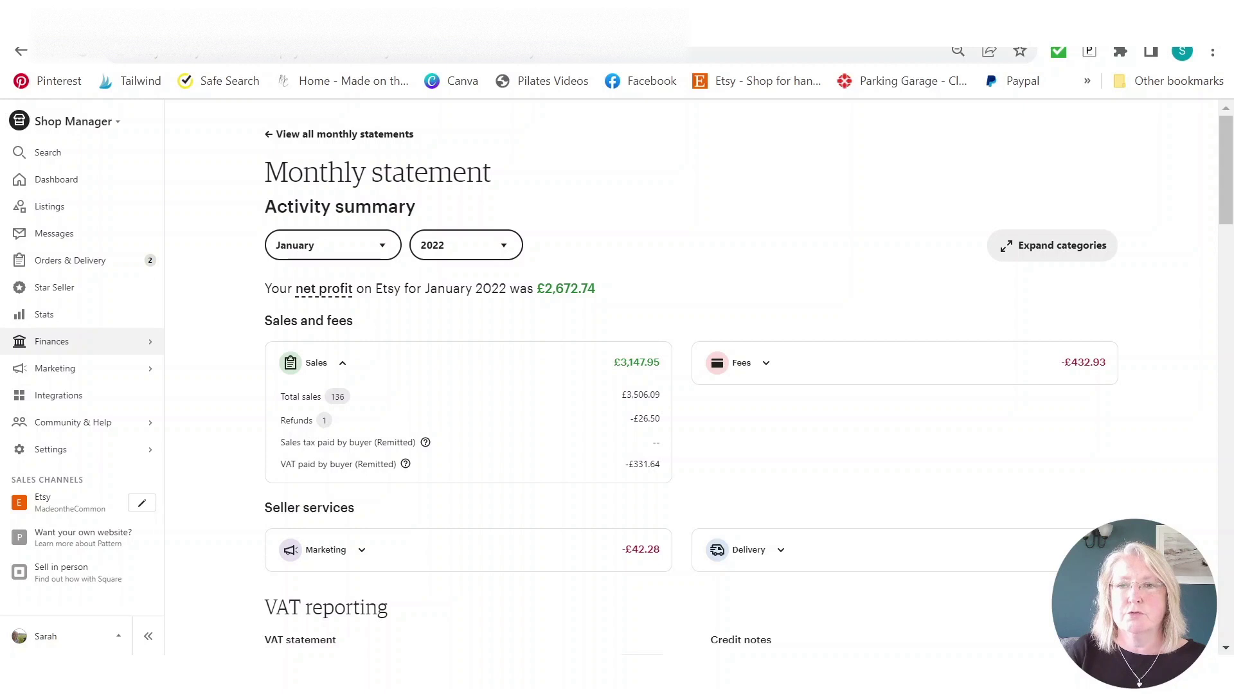
{"action": "left_click", "coordinate": [765, 362]}
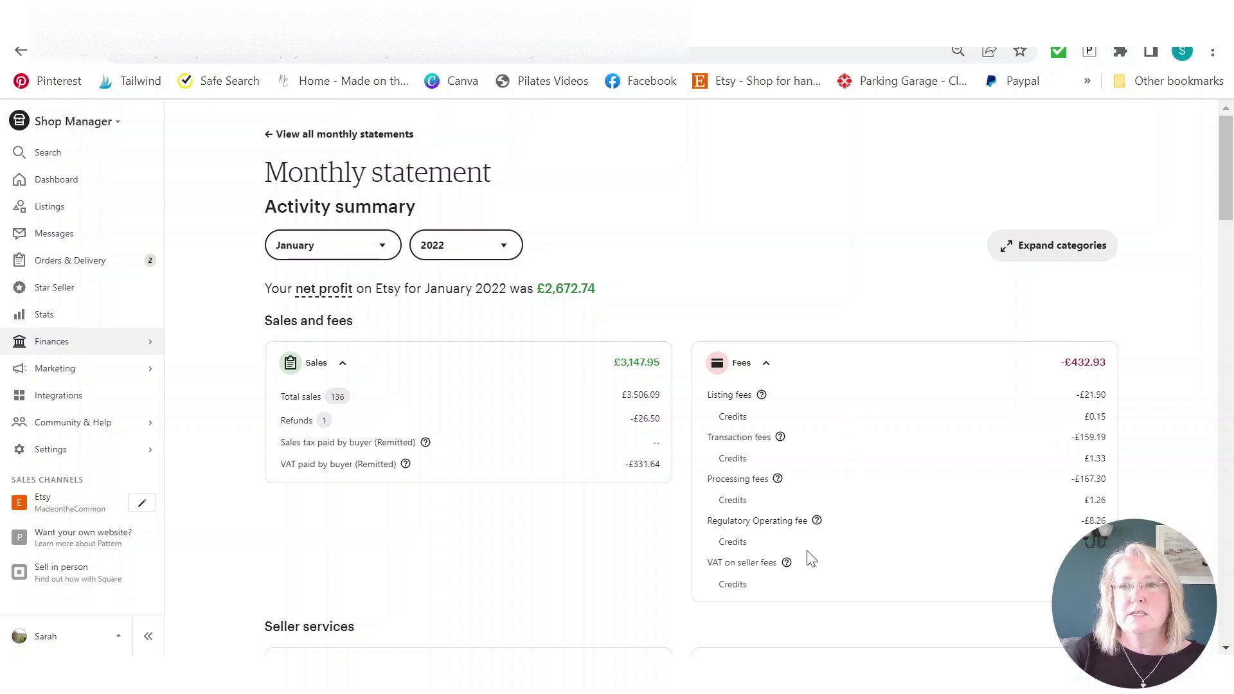
Sum January fee cells C18:C22 to -432.93 and check C30's Total Seller Services formula.
{"action": "key", "text": "alt+Tab"}
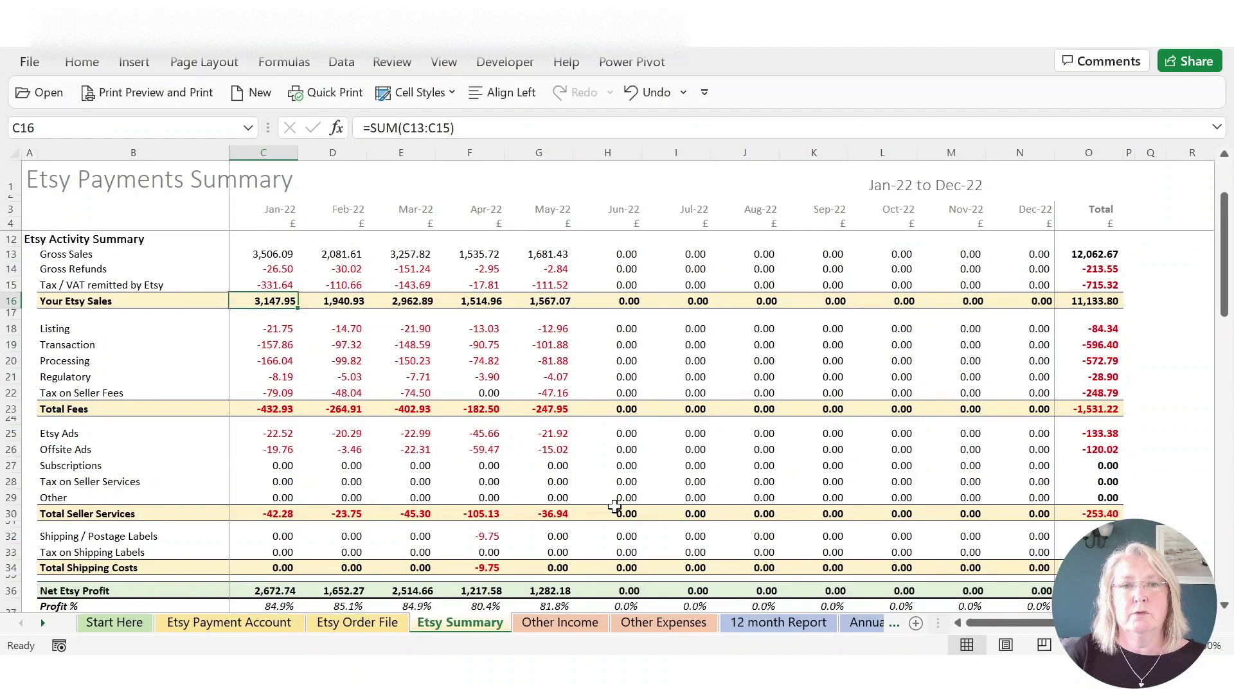
{"action": "left_click_drag", "start_coordinate": [274, 328], "coordinate": [271, 388]}
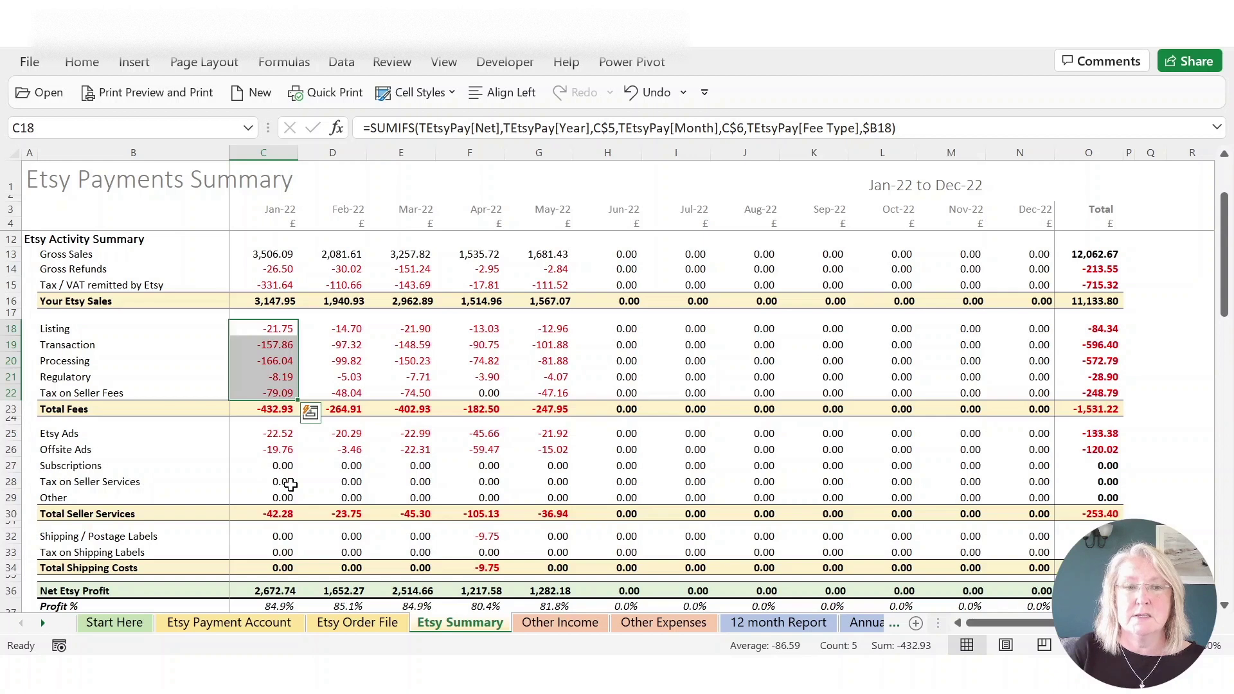
{"action": "scroll", "coordinate": [290, 485], "scroll_direction": "down", "scroll_amount": 1}
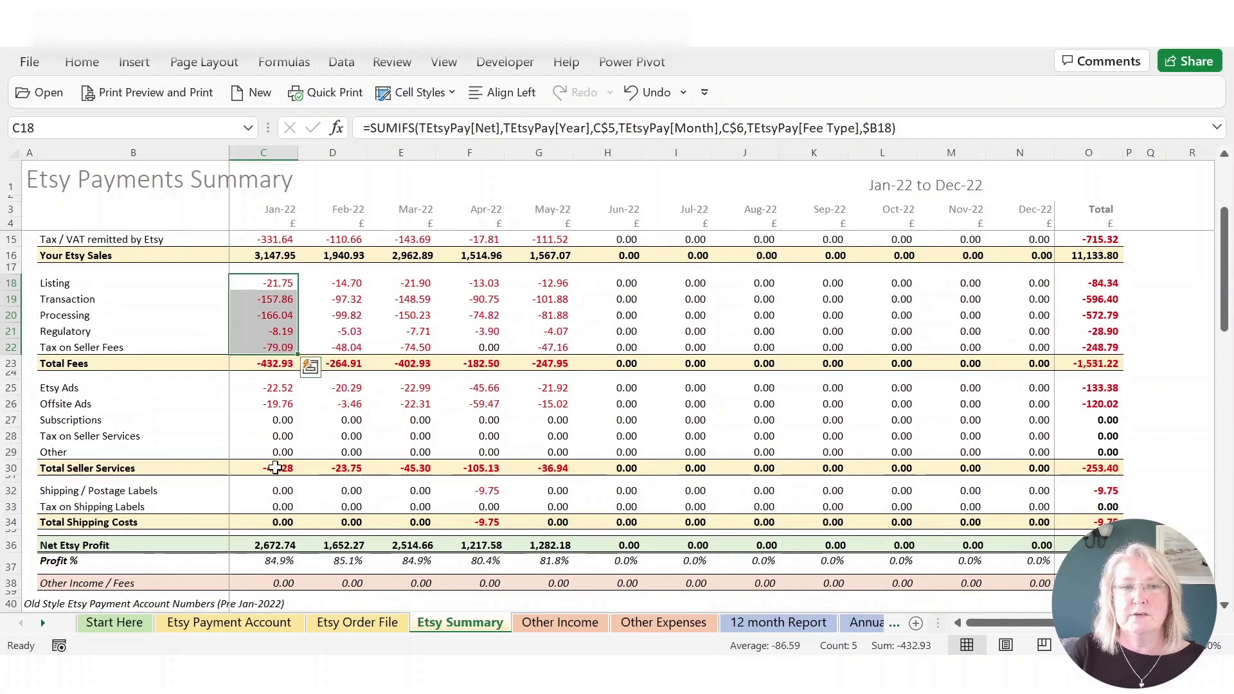
{"action": "left_click", "coordinate": [275, 468]}
{"action": "key", "text": "alt+Tab"}
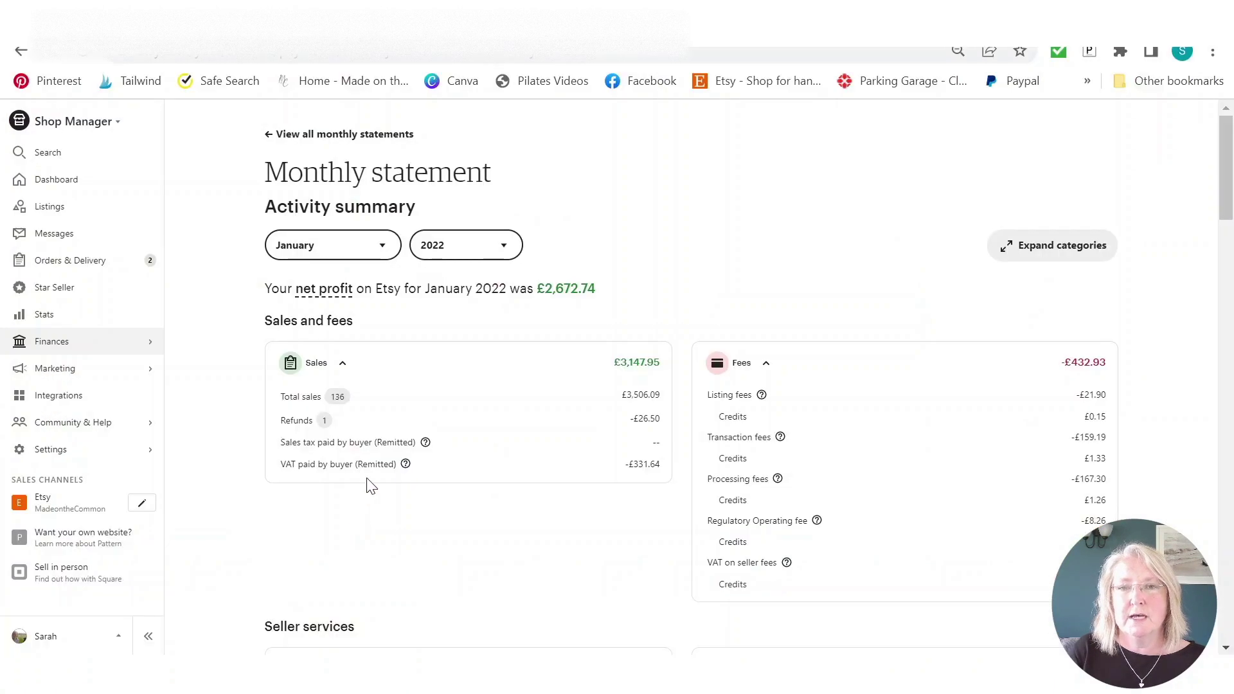
Scroll Etsy's statement to the -£42.28 Seller services marketing charge, then return to Excel.
{"action": "scroll", "coordinate": [371, 486], "scroll_direction": "down", "scroll_amount": 3}
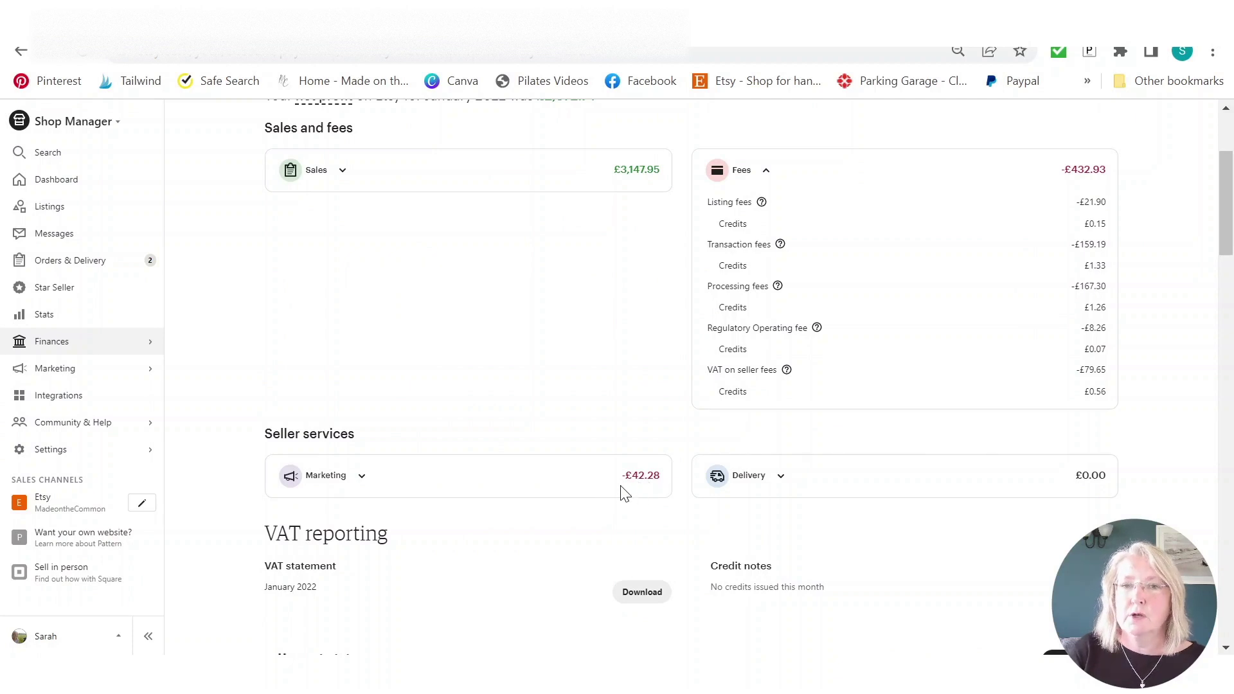
{"action": "key", "text": "alt+Tab"}
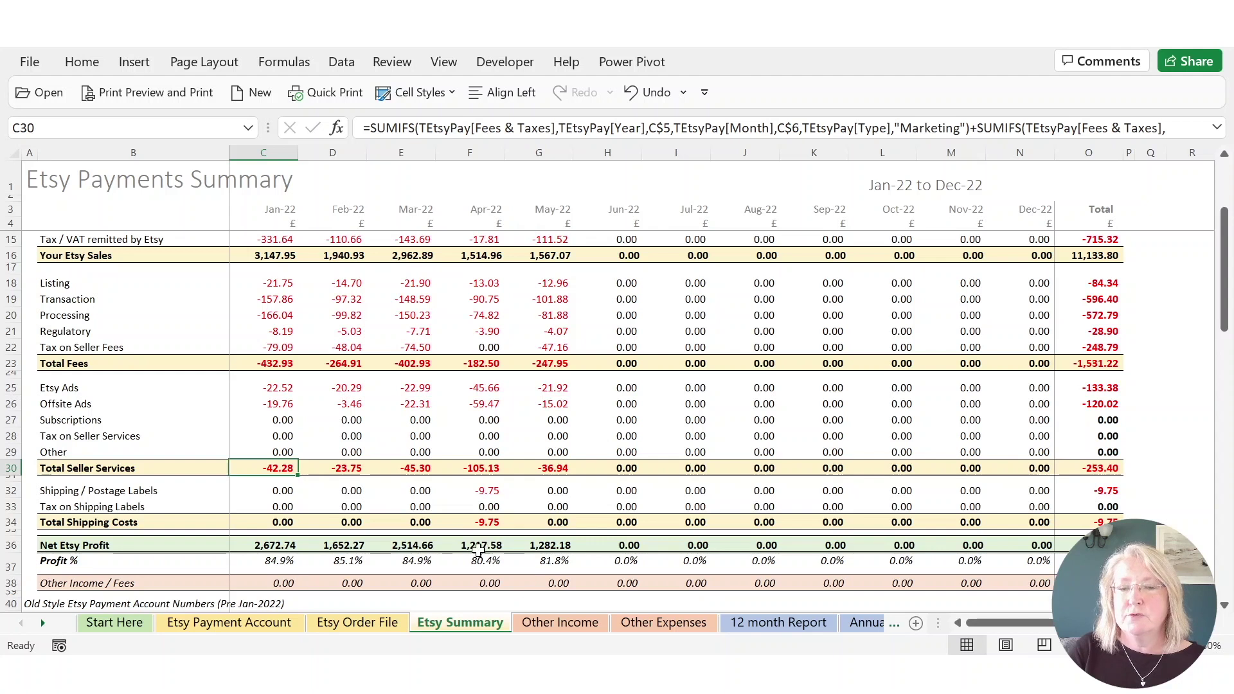
Check April's Net Etsy Profit formula in F10 and May's Other Income / Fees in G38.
{"action": "scroll", "coordinate": [479, 382], "scroll_direction": "up", "scroll_amount": 3}
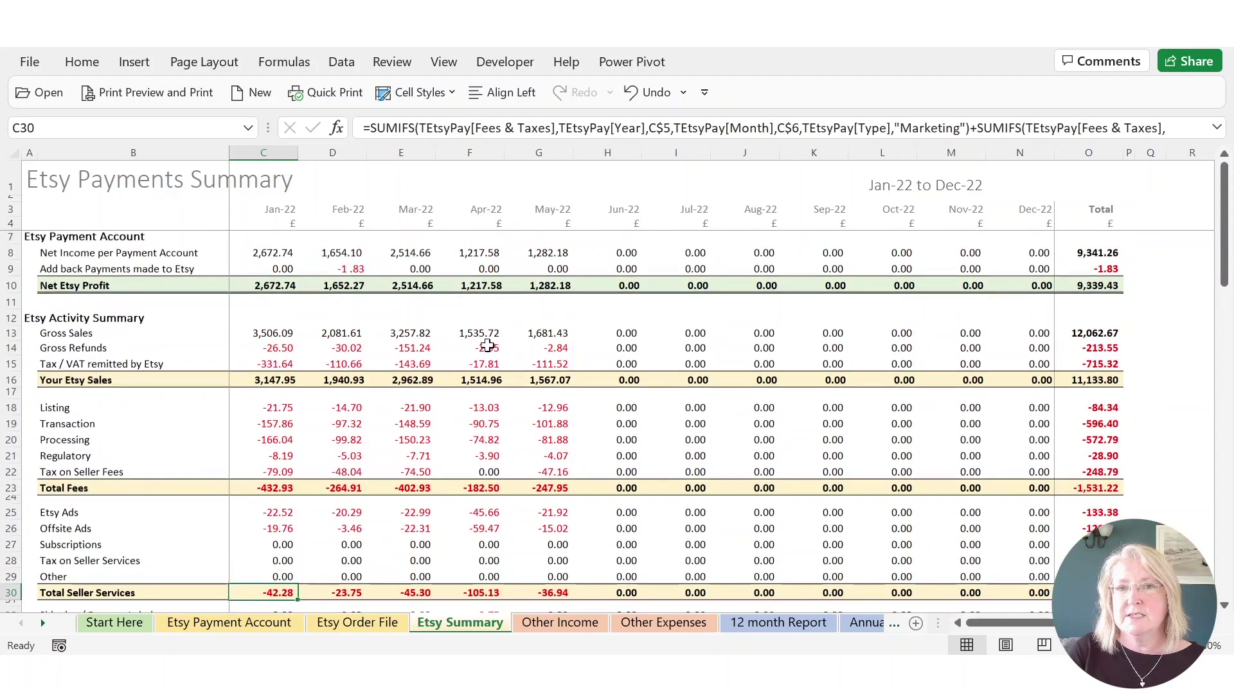
{"action": "left_click", "coordinate": [498, 286]}
{"action": "scroll", "coordinate": [515, 437], "scroll_direction": "down", "scroll_amount": 1}
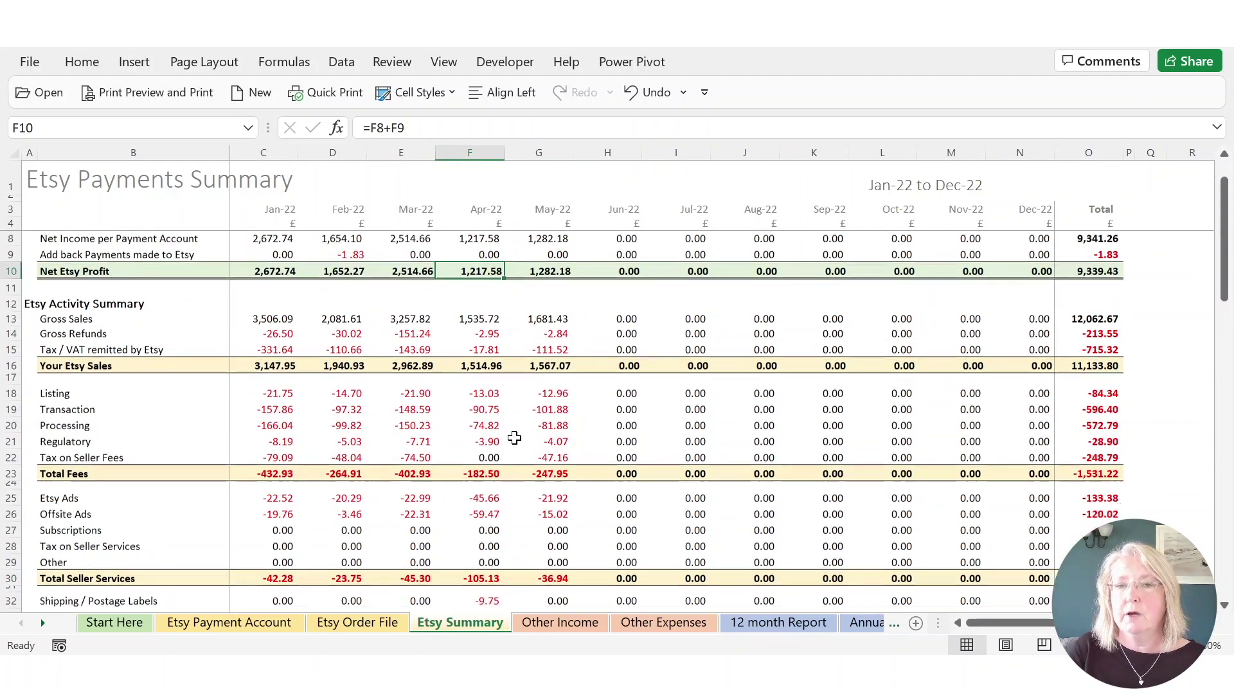
{"action": "scroll", "coordinate": [515, 438], "scroll_direction": "down", "scroll_amount": 3}
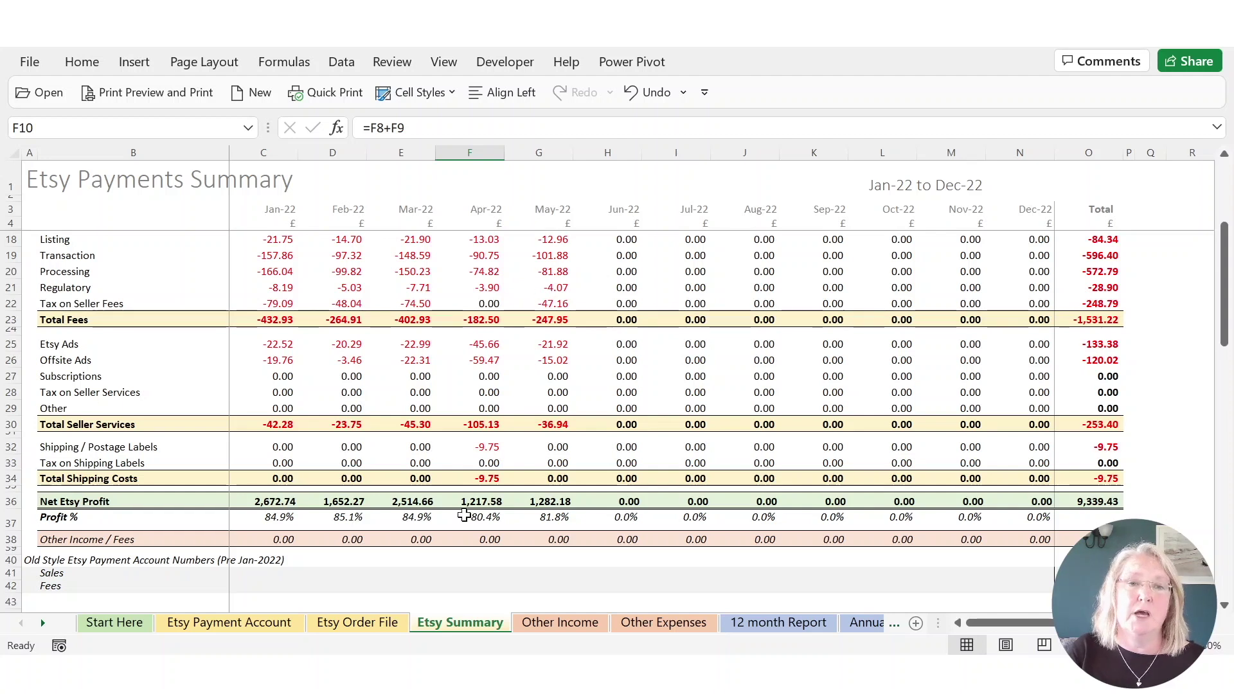
{"action": "left_click", "coordinate": [537, 541]}
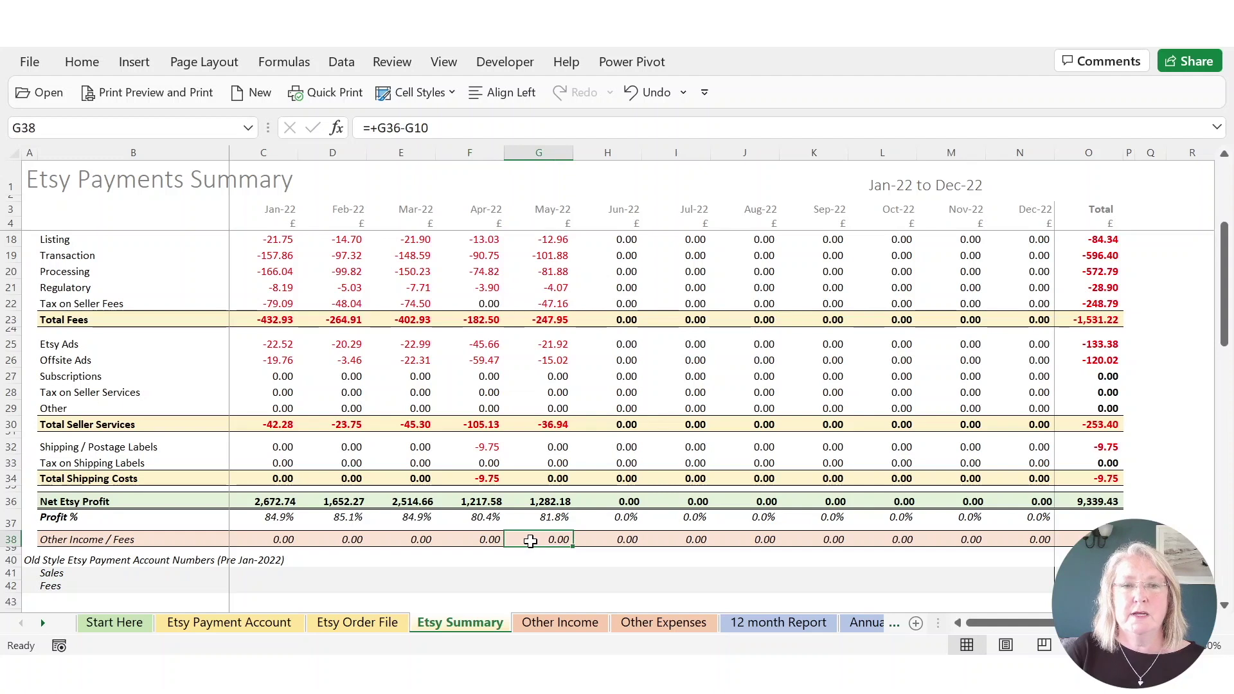
{"action": "left_click", "coordinate": [102, 623]}
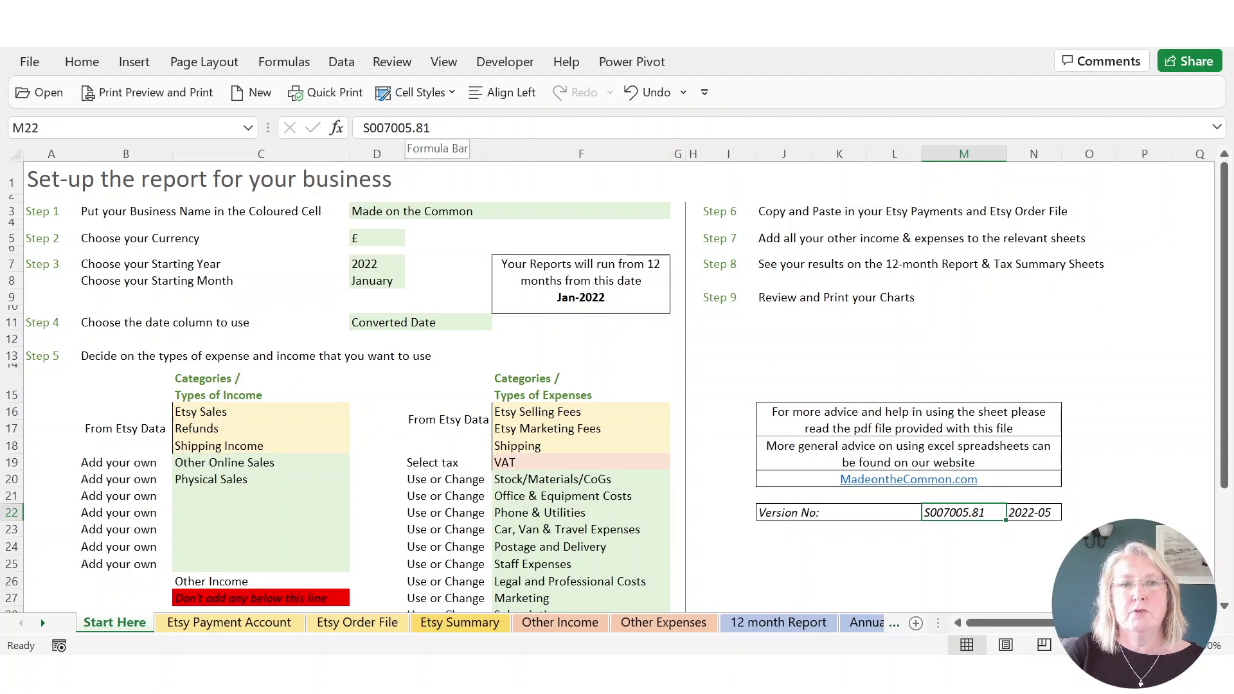
Open the Start Here version number, then check April's Other Income / Fees formula on Etsy Summary.
{"action": "double_click", "coordinate": [423, 128]}
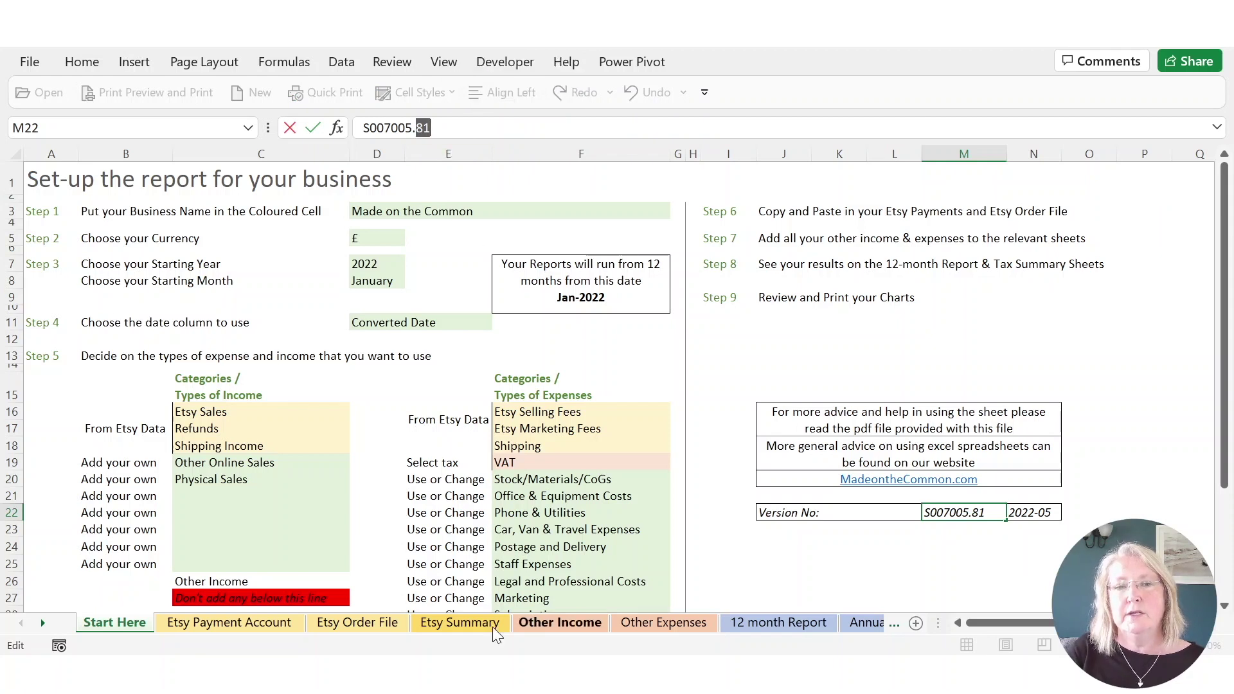
{"action": "left_click", "coordinate": [438, 627]}
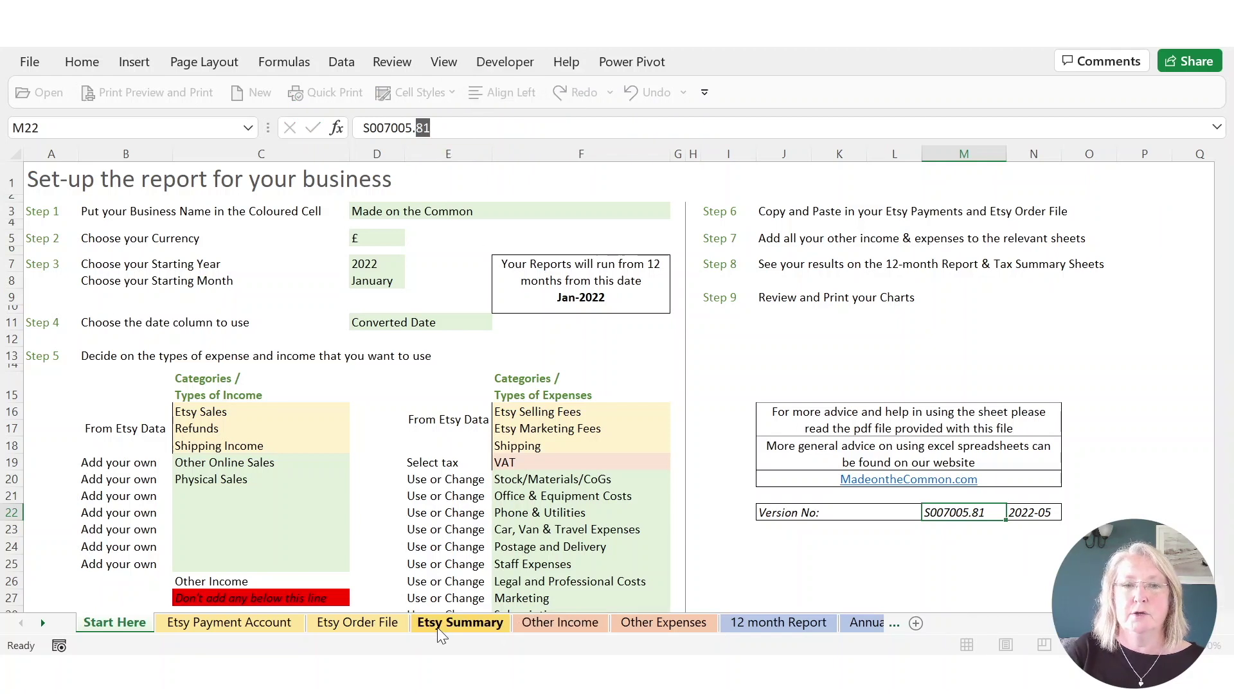
{"action": "left_click", "coordinate": [442, 538]}
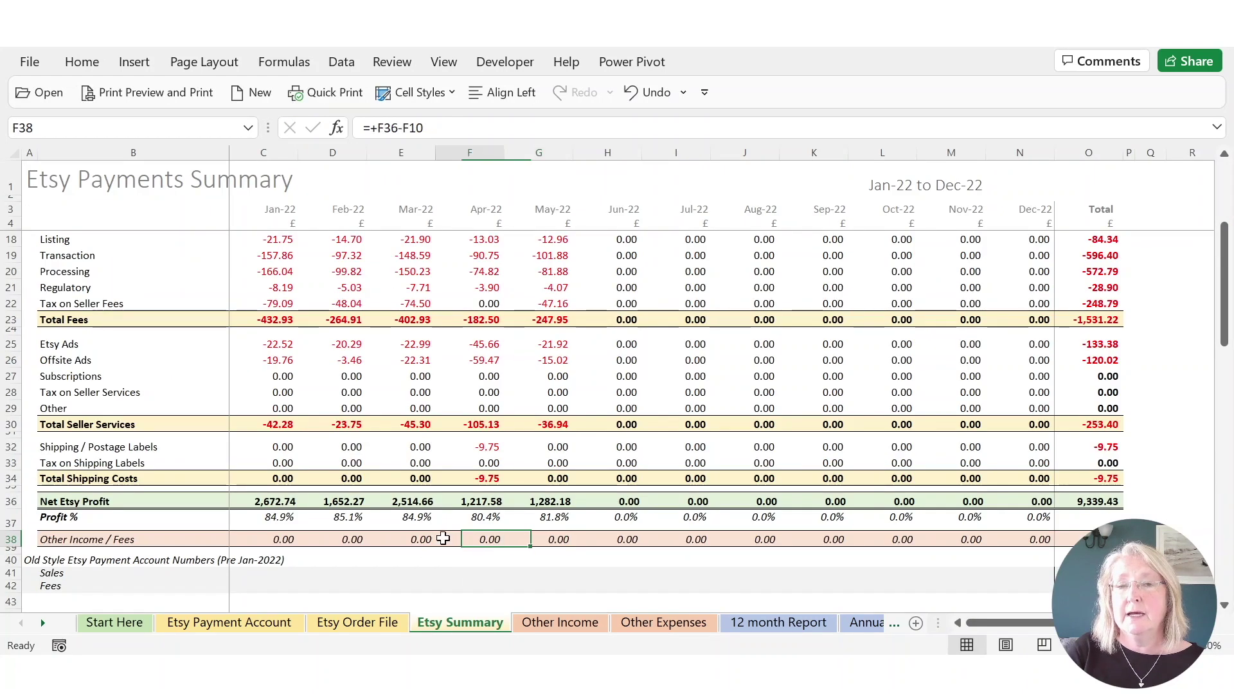
Total March and April Net Etsy Profit, check April's Your Etsy Sales, then bring up Etsy's April statement.
{"action": "scroll", "coordinate": [528, 508], "scroll_direction": "up", "scroll_amount": 3}
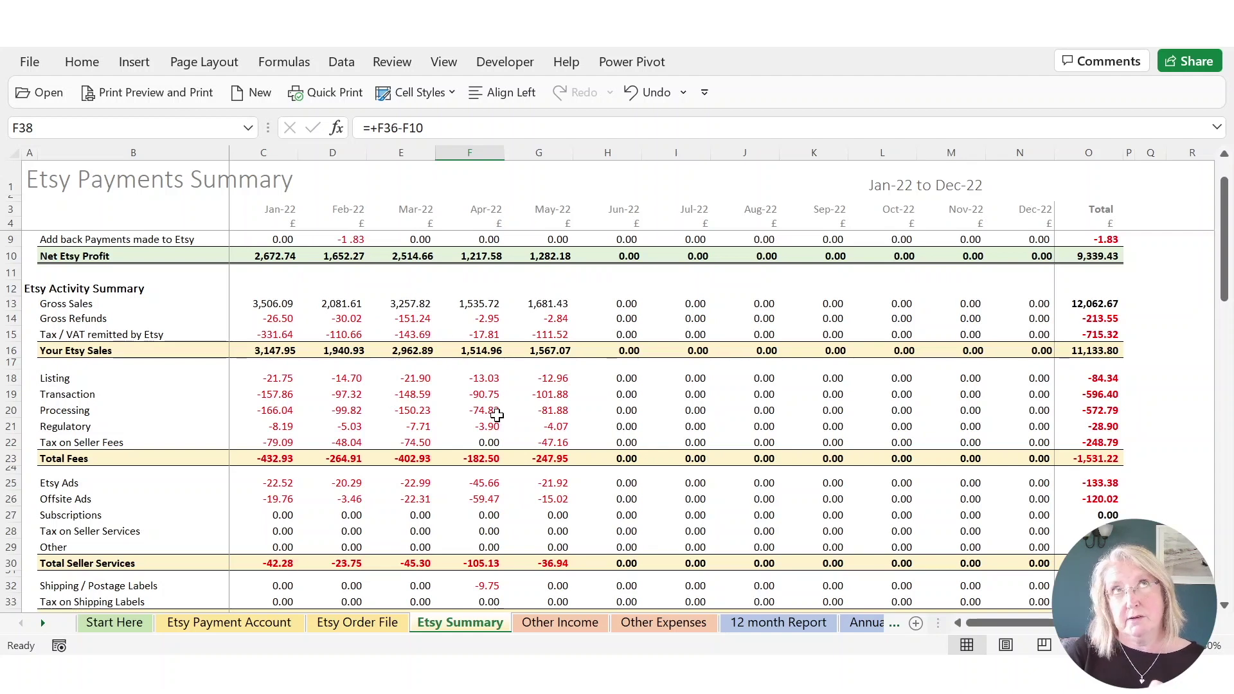
{"action": "scroll", "coordinate": [497, 416], "scroll_direction": "down", "scroll_amount": 4}
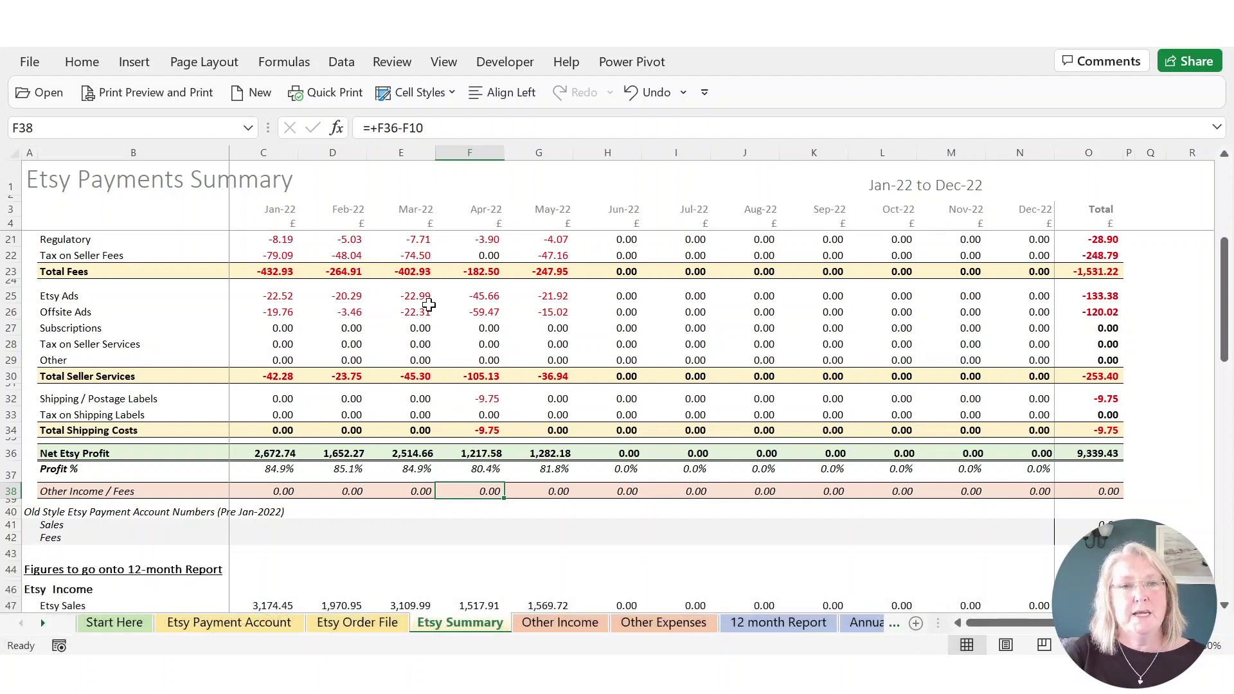
{"action": "scroll", "coordinate": [428, 304], "scroll_direction": "up", "scroll_amount": 5}
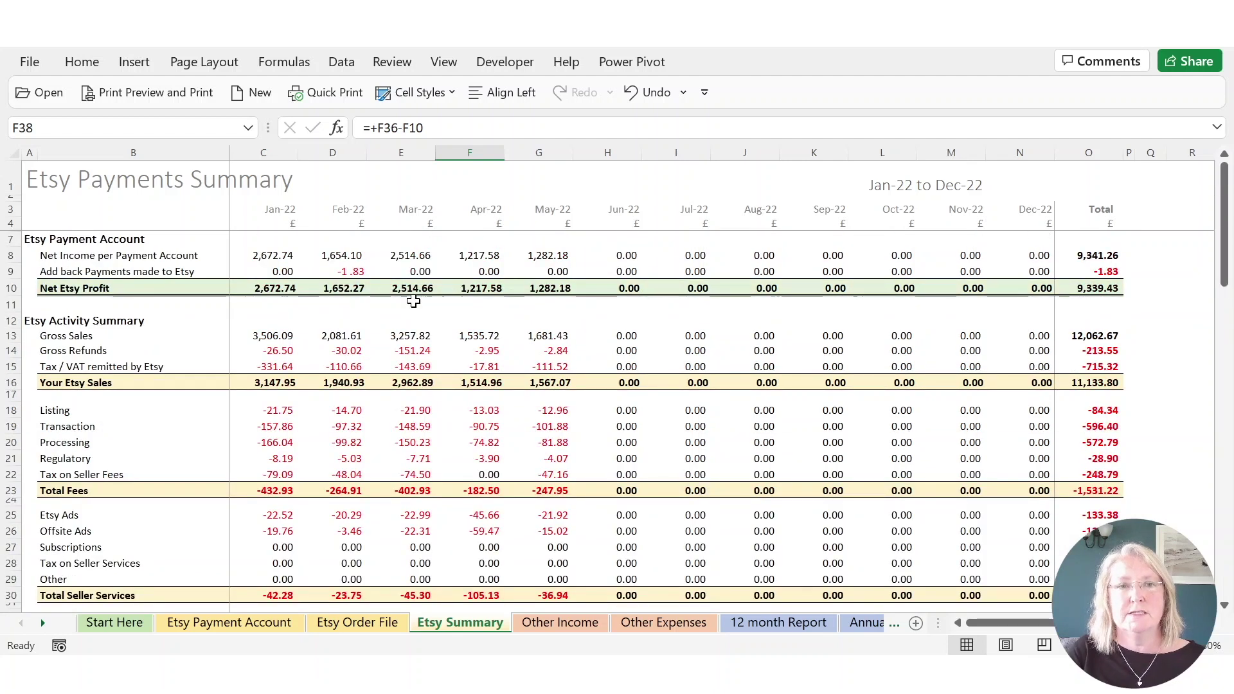
{"action": "left_click_drag", "start_coordinate": [411, 291], "coordinate": [487, 297]}
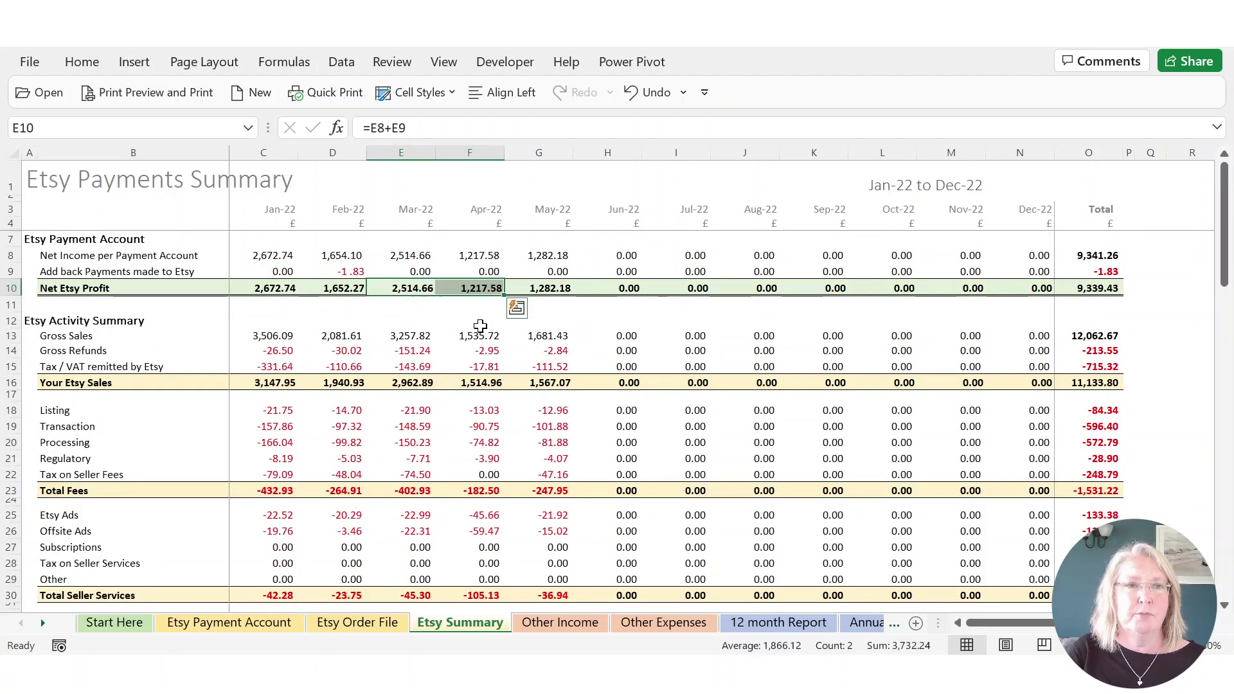
{"action": "left_click", "coordinate": [482, 384]}
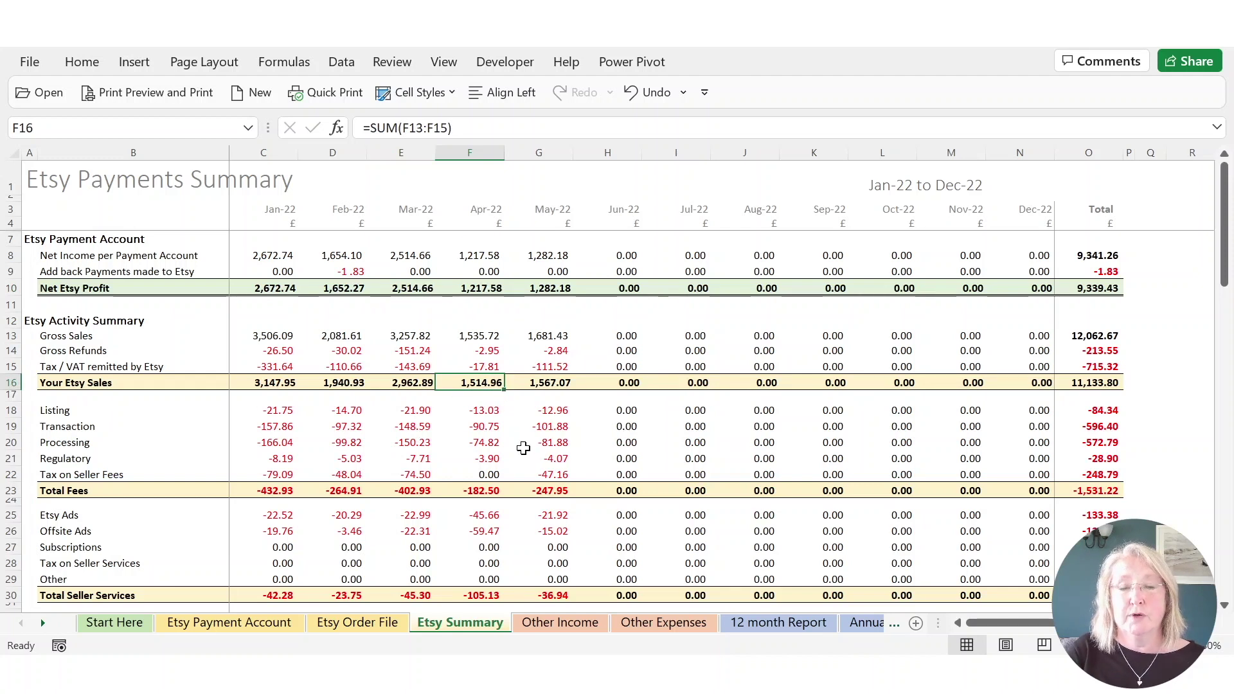
{"action": "key", "text": "alt+Tab"}
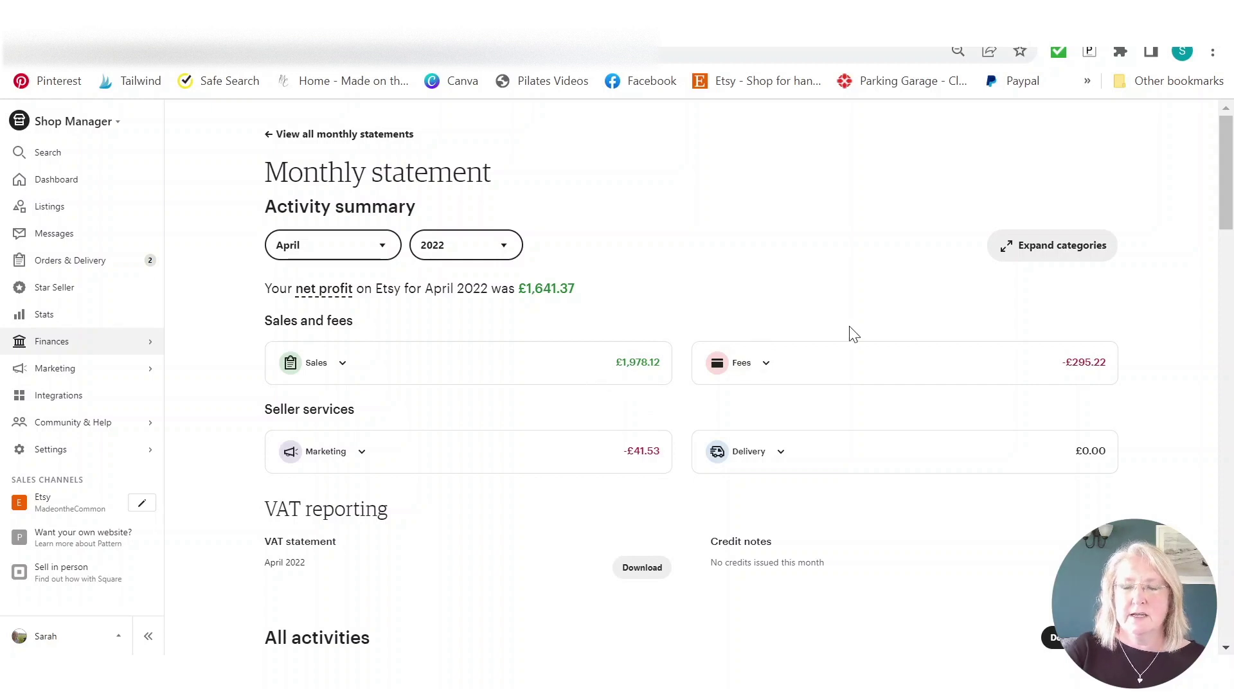
Scroll through the April 2022 statement, jumping to the last page of activities.
{"action": "scroll", "coordinate": [972, 337], "scroll_direction": "down", "scroll_amount": 3}
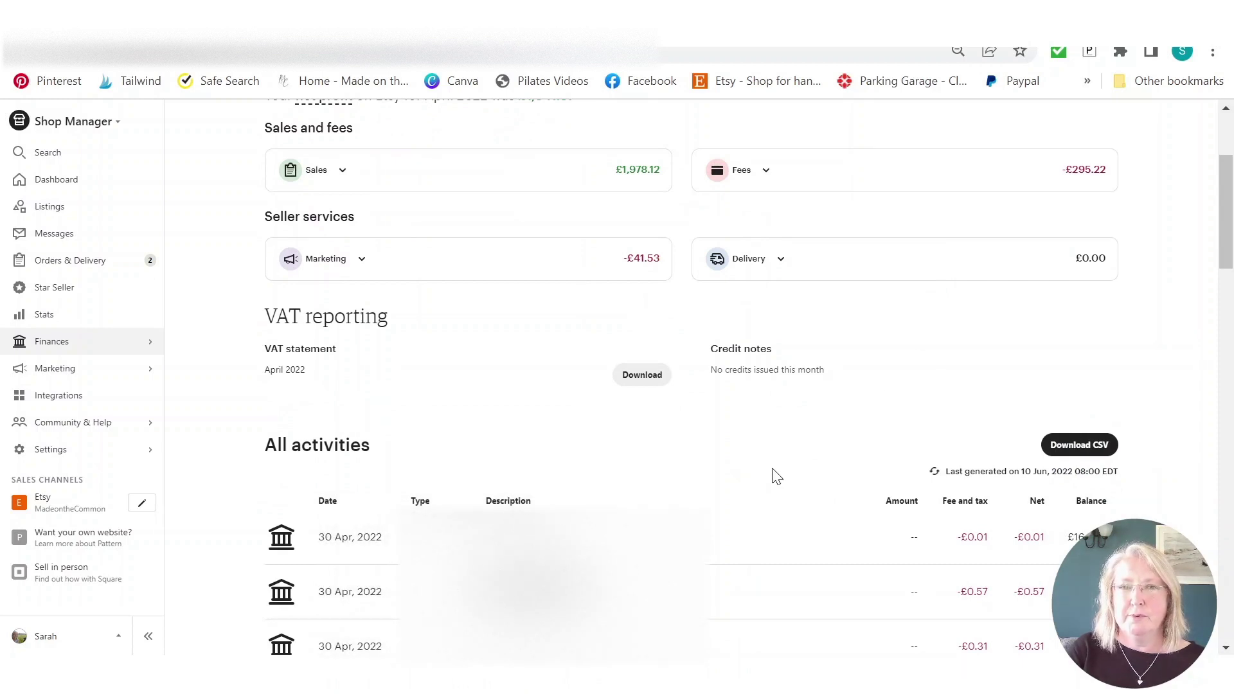
{"action": "scroll", "coordinate": [772, 479], "scroll_direction": "down", "scroll_amount": 15}
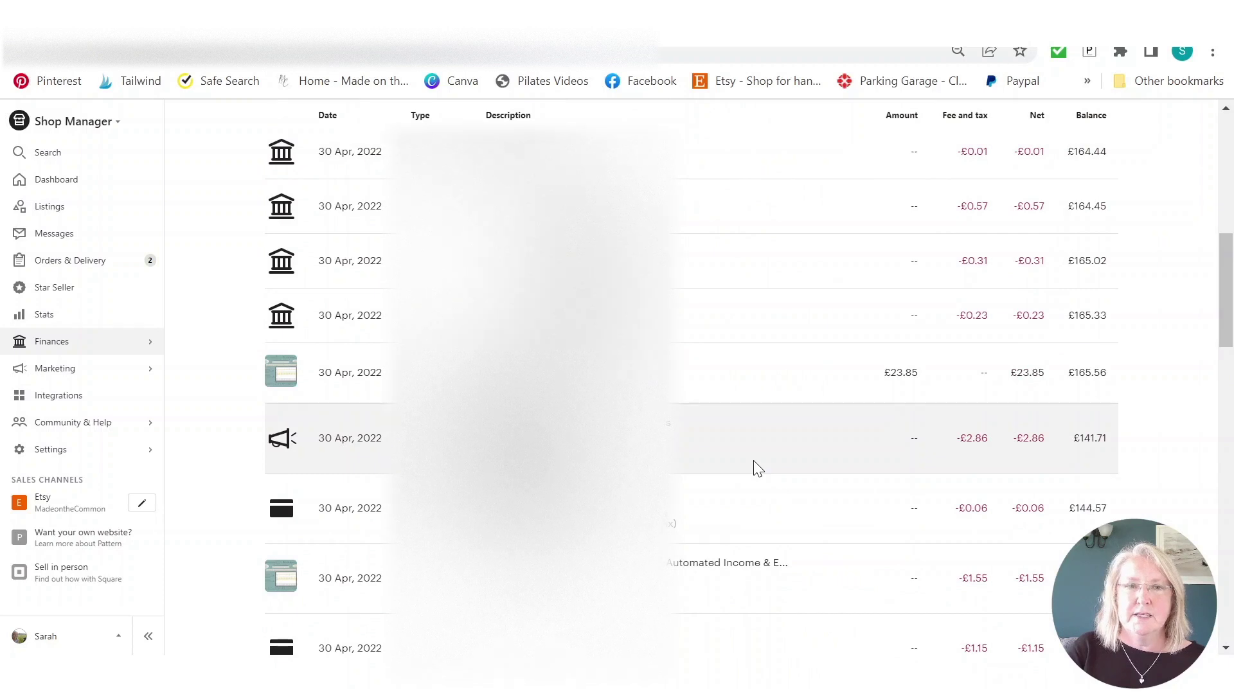
{"action": "scroll", "coordinate": [739, 459], "scroll_direction": "down", "scroll_amount": 5}
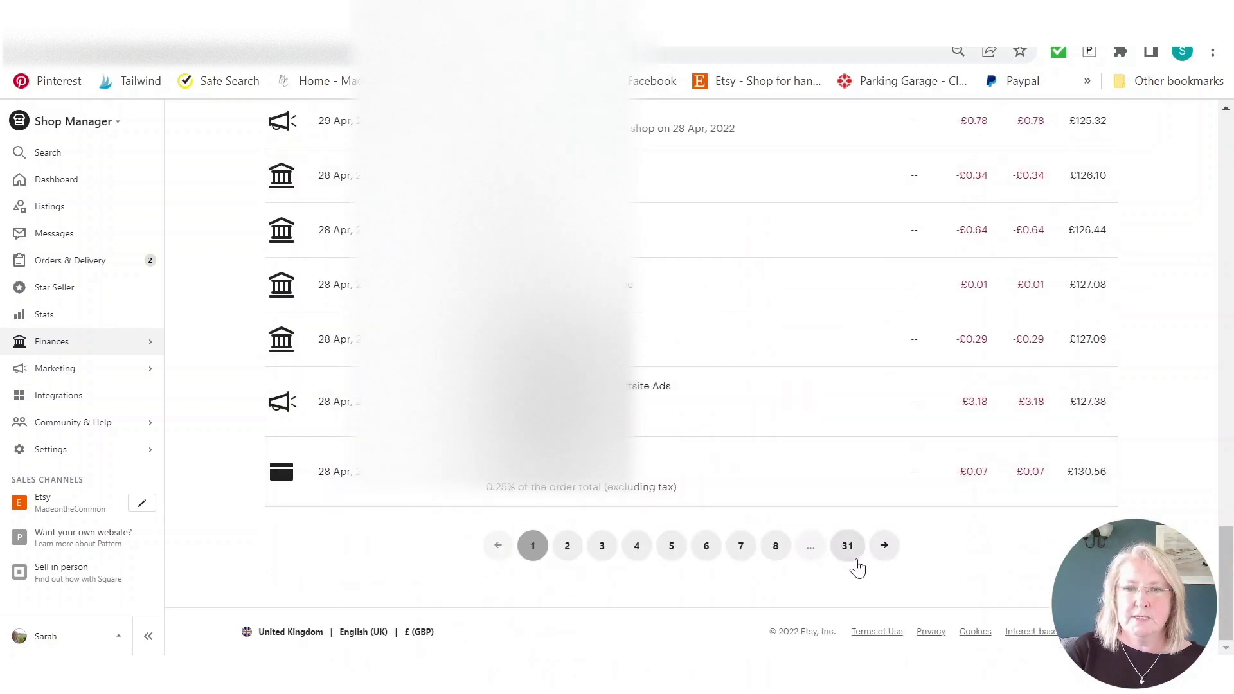
{"action": "left_click", "coordinate": [849, 552]}
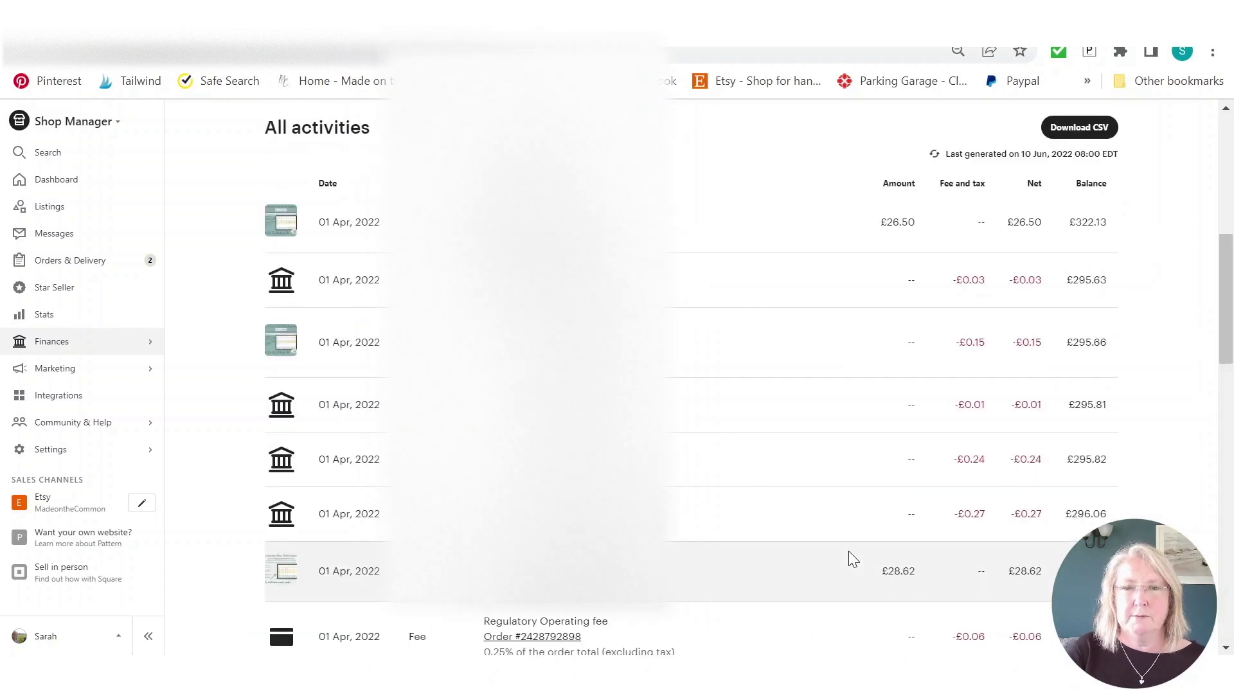
{"action": "scroll", "coordinate": [801, 397], "scroll_direction": "down", "scroll_amount": 5}
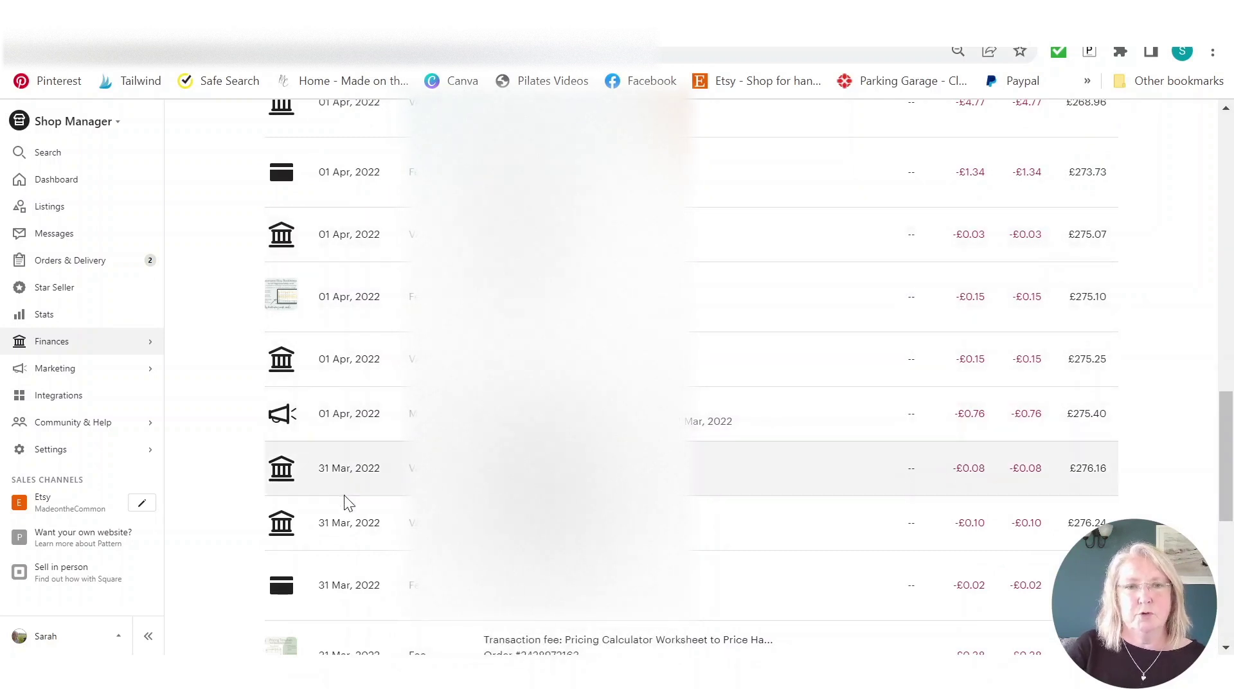
{"action": "scroll", "coordinate": [348, 495], "scroll_direction": "down", "scroll_amount": 2}
{"action": "scroll", "coordinate": [348, 495], "scroll_direction": "down", "scroll_amount": 6}
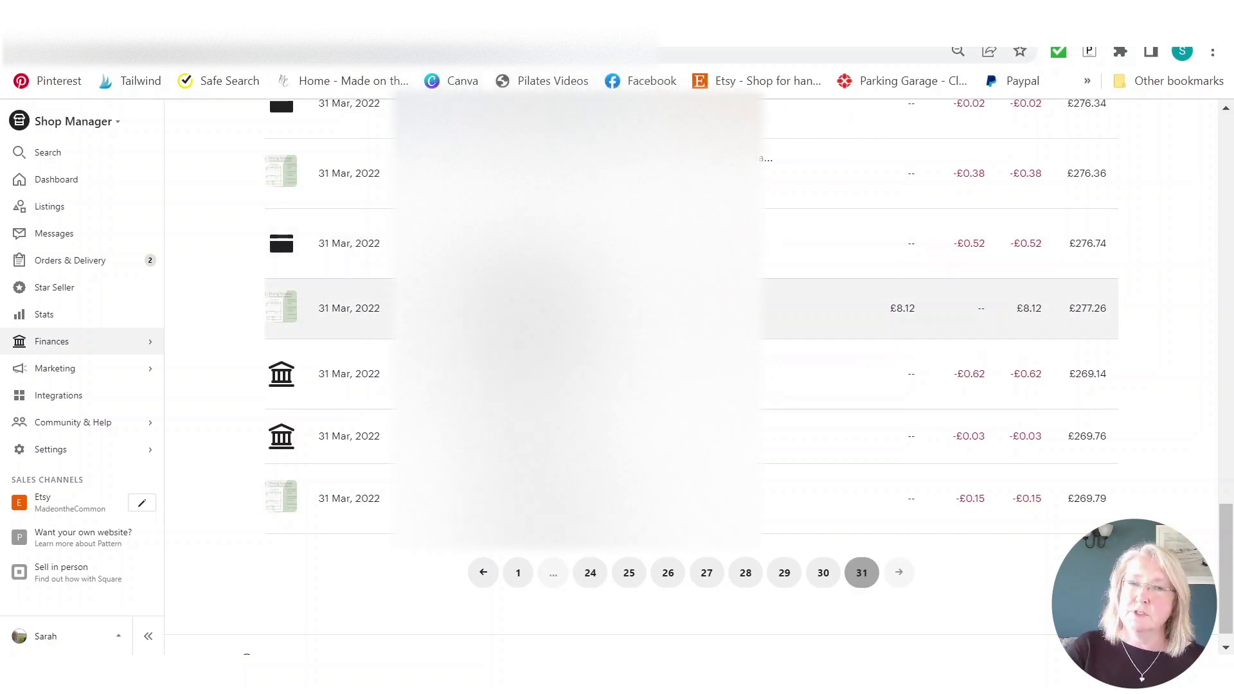
Return to the top of the statement and switch back to the Excel bookkeeping workbook.
{"action": "scroll", "coordinate": [578, 386], "scroll_direction": "up", "scroll_amount": 1}
{"action": "scroll", "coordinate": [437, 356], "scroll_direction": "up", "scroll_amount": 20}
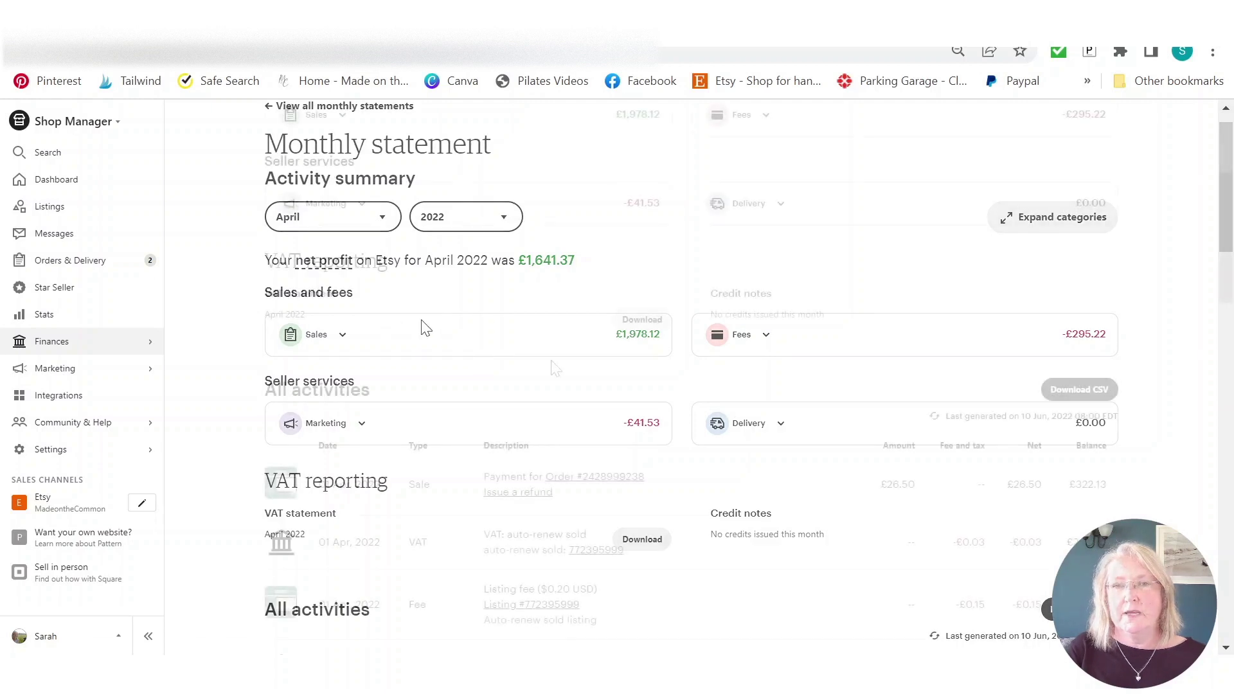
{"action": "key", "text": "alt+Tab"}
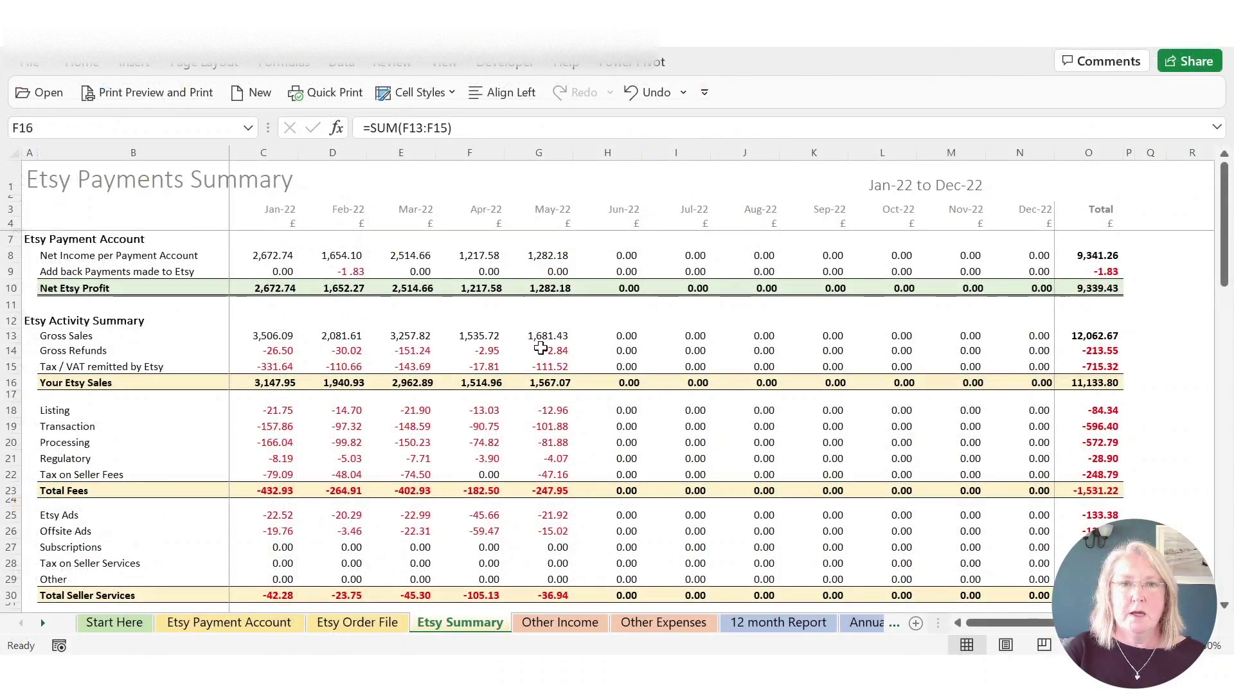
Select the Other Income row 38 and VAT Adjustments rows 44–50, then inspect C56's formula.
{"action": "scroll", "coordinate": [540, 348], "scroll_direction": "down", "scroll_amount": 5}
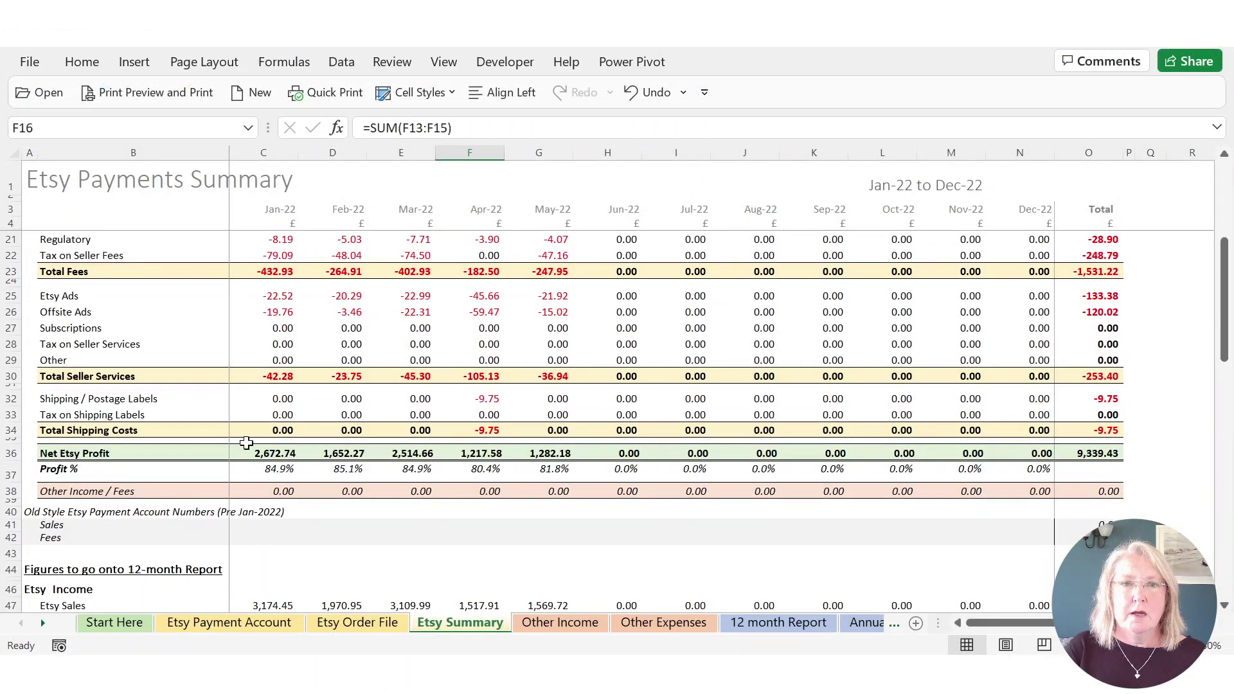
{"action": "left_click", "coordinate": [9, 492]}
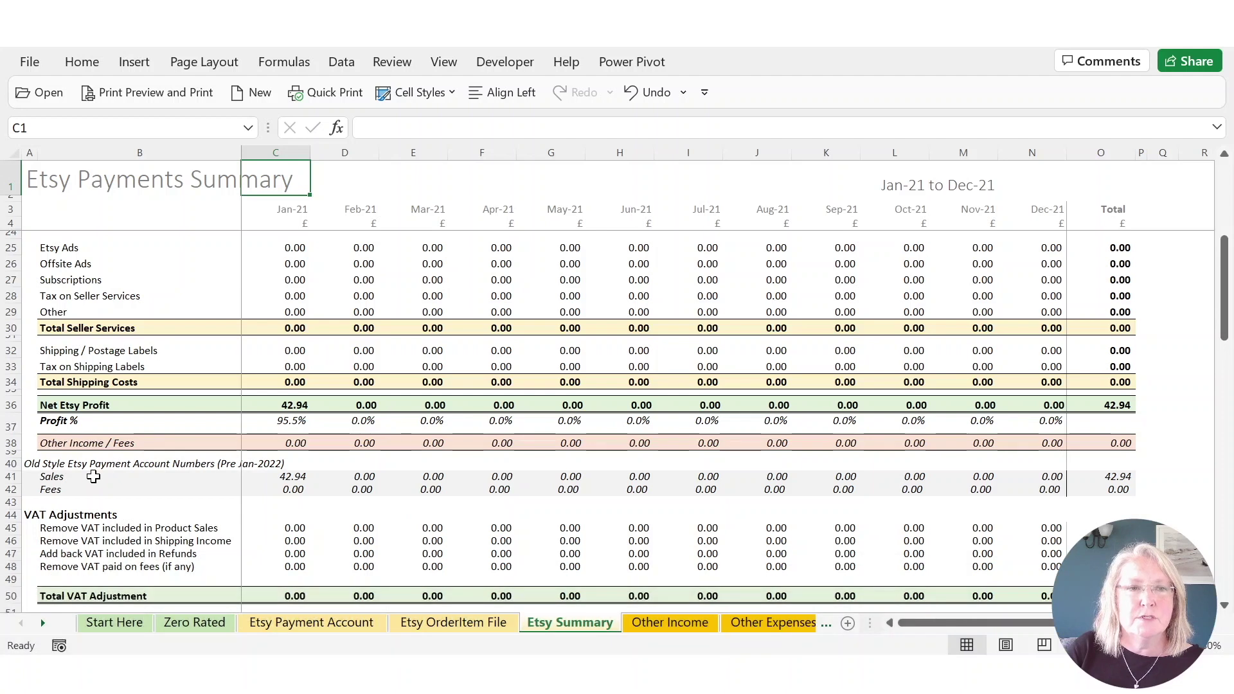
{"action": "scroll", "coordinate": [93, 490], "scroll_direction": "down", "scroll_amount": 2}
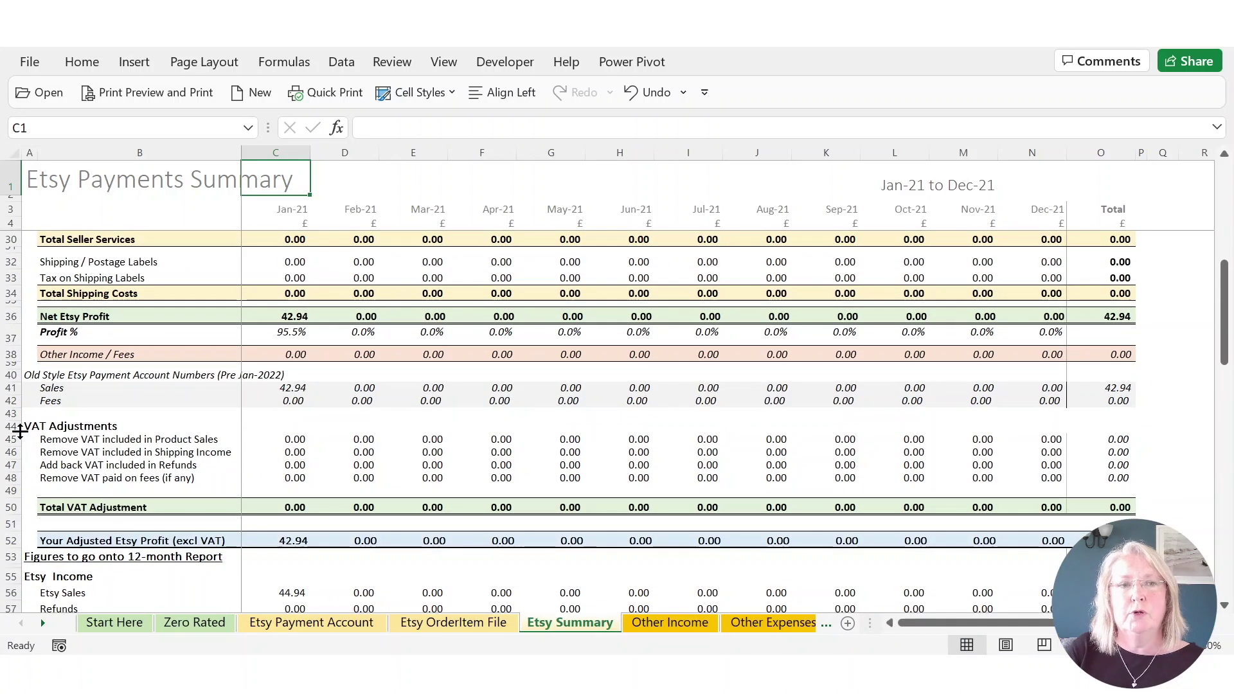
{"action": "mouse_move", "coordinate": [15, 426]}
{"action": "left_mouse_down"}
{"action": "mouse_move", "coordinate": [29, 528]}
{"action": "mouse_move", "coordinate": [44, 507]}
{"action": "left_mouse_up"}
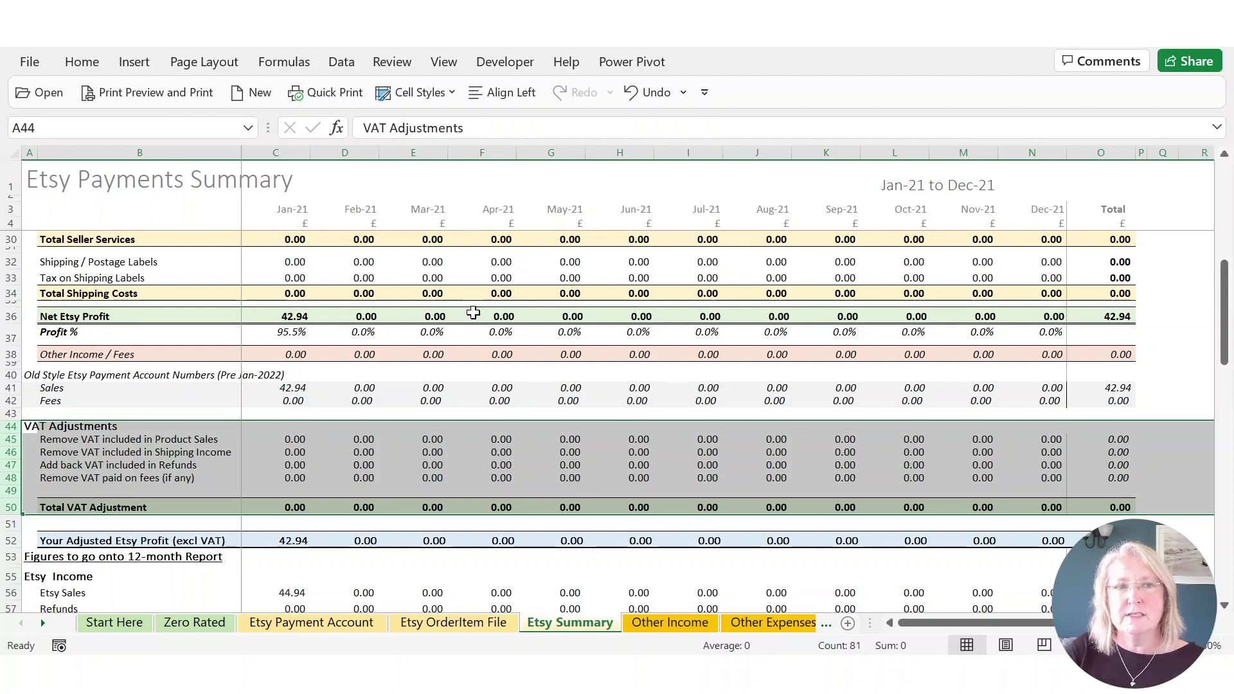
{"action": "scroll", "coordinate": [302, 547], "scroll_direction": "down", "scroll_amount": 1}
{"action": "scroll", "coordinate": [301, 547], "scroll_direction": "down", "scroll_amount": 2}
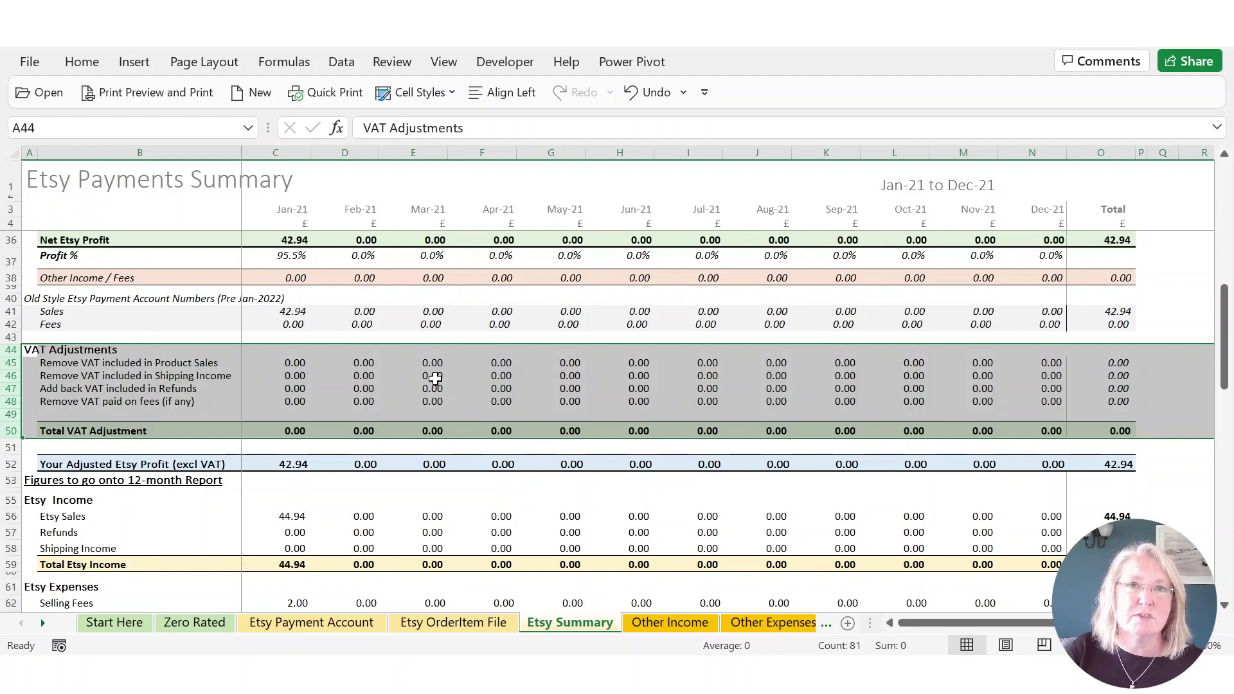
{"action": "left_click", "coordinate": [297, 518]}
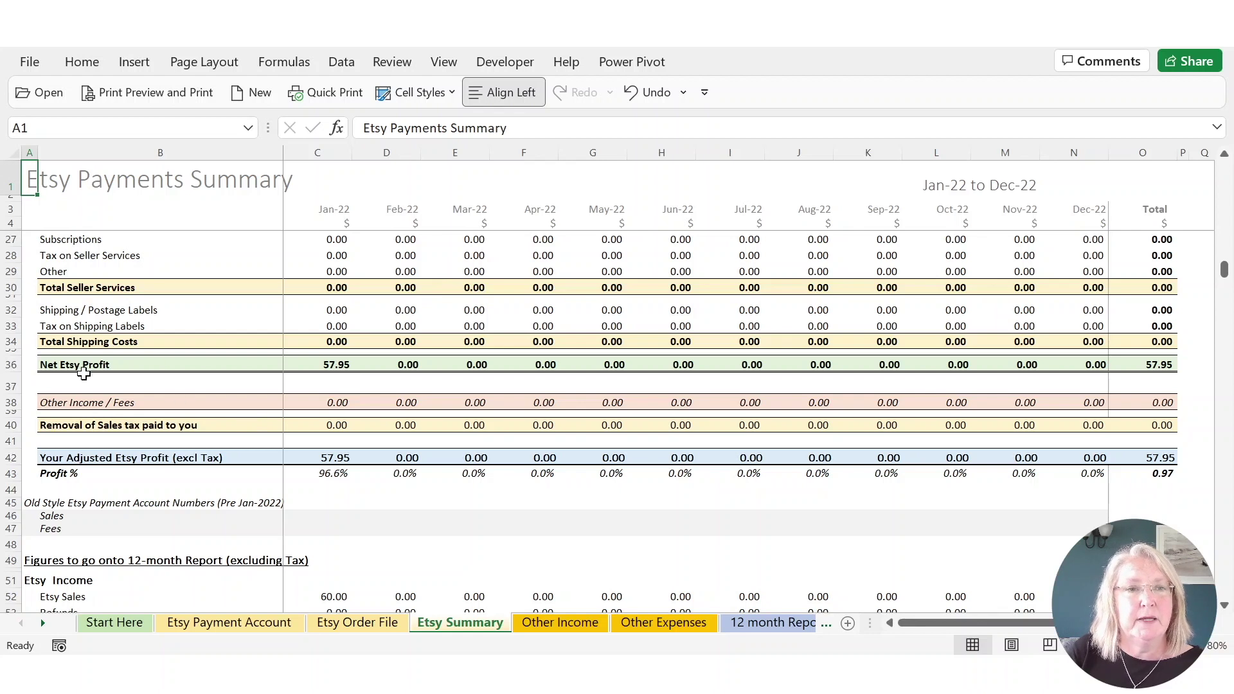
{"action": "left_click", "coordinate": [5, 425]}
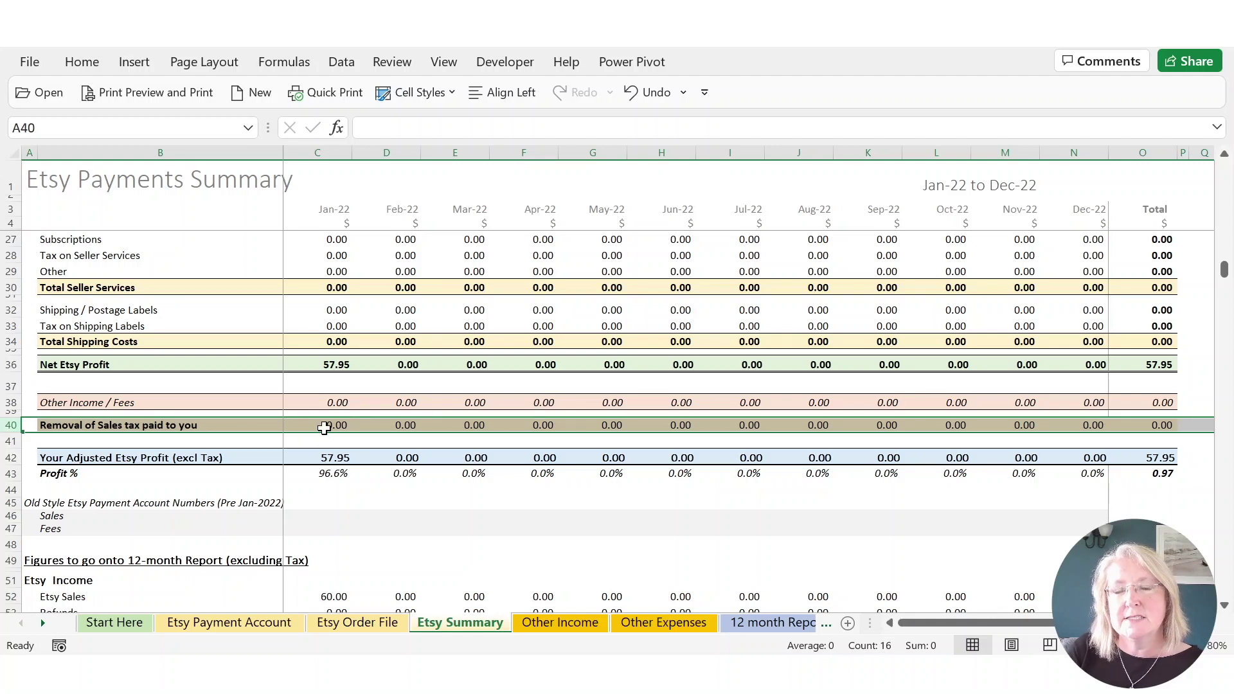
{"action": "scroll", "coordinate": [309, 314], "scroll_direction": "up", "scroll_amount": 3}
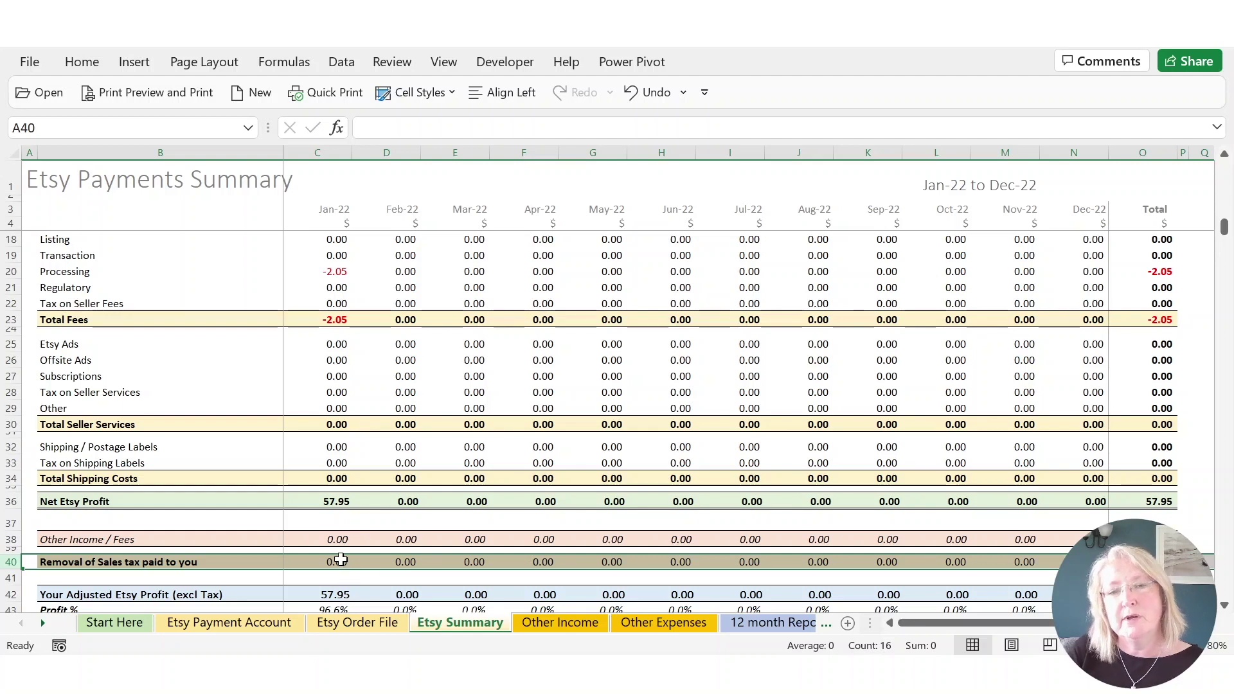
{"action": "scroll", "coordinate": [341, 558], "scroll_direction": "down", "scroll_amount": 4}
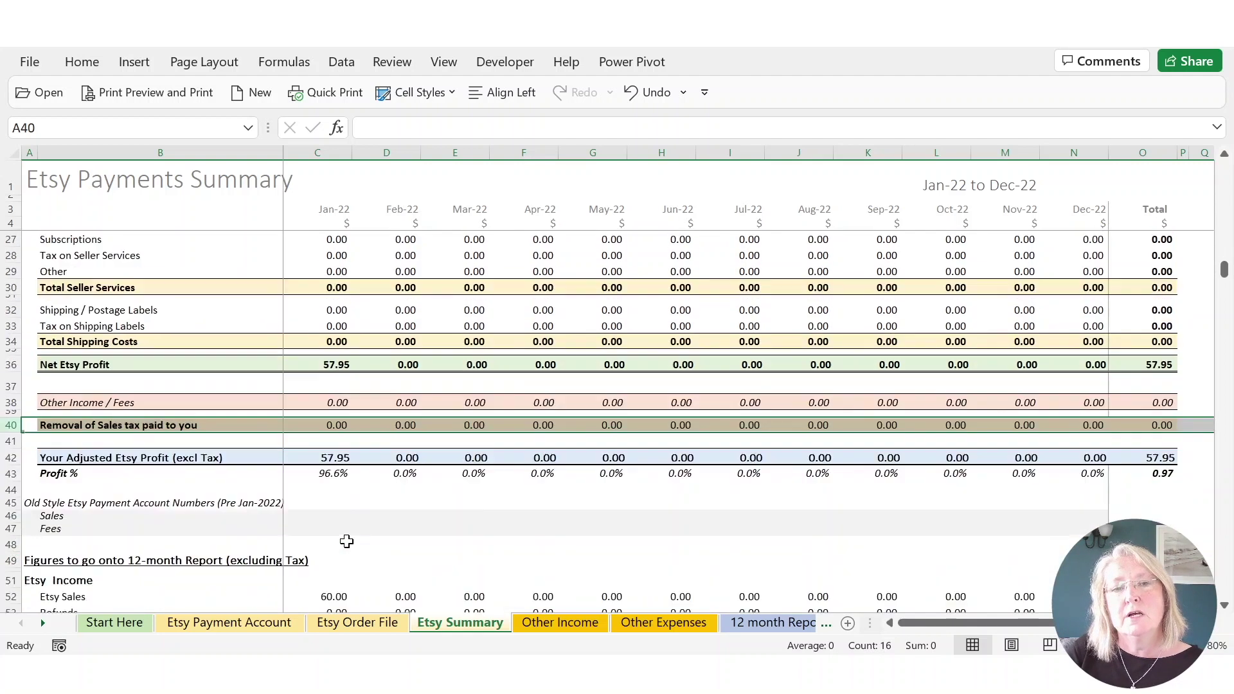
{"action": "scroll", "coordinate": [341, 535], "scroll_direction": "down", "scroll_amount": 4}
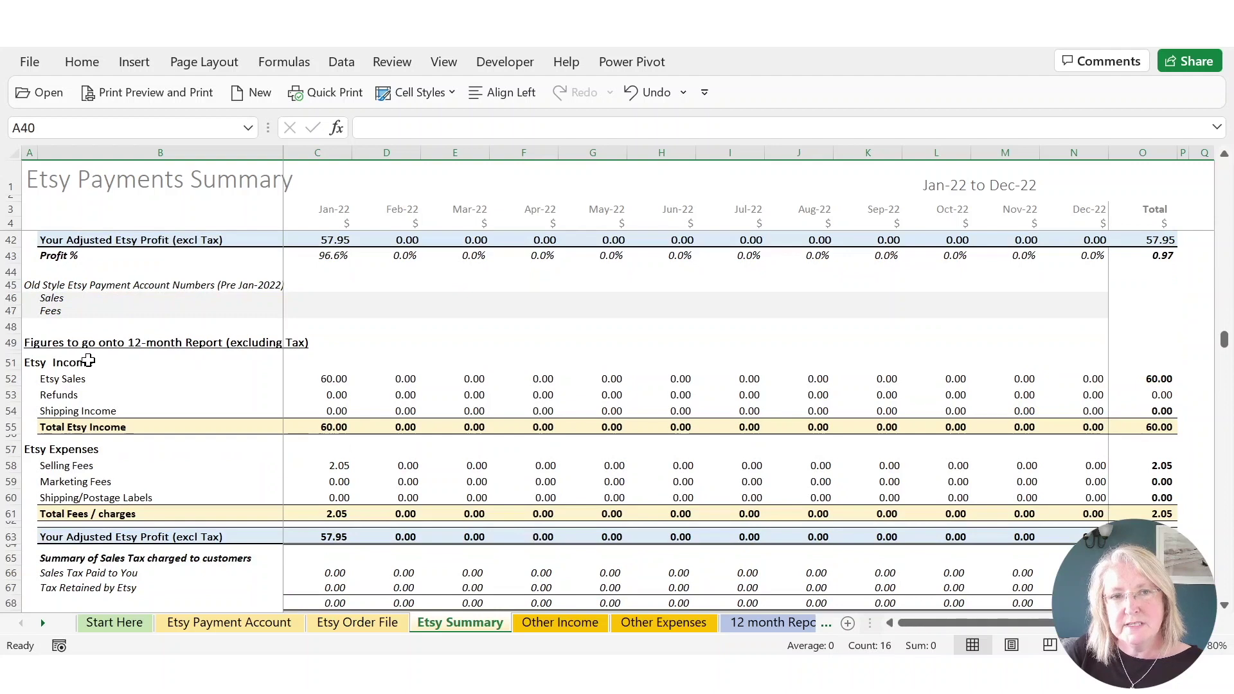
{"action": "left_click_drag", "start_coordinate": [344, 379], "coordinate": [627, 518]}
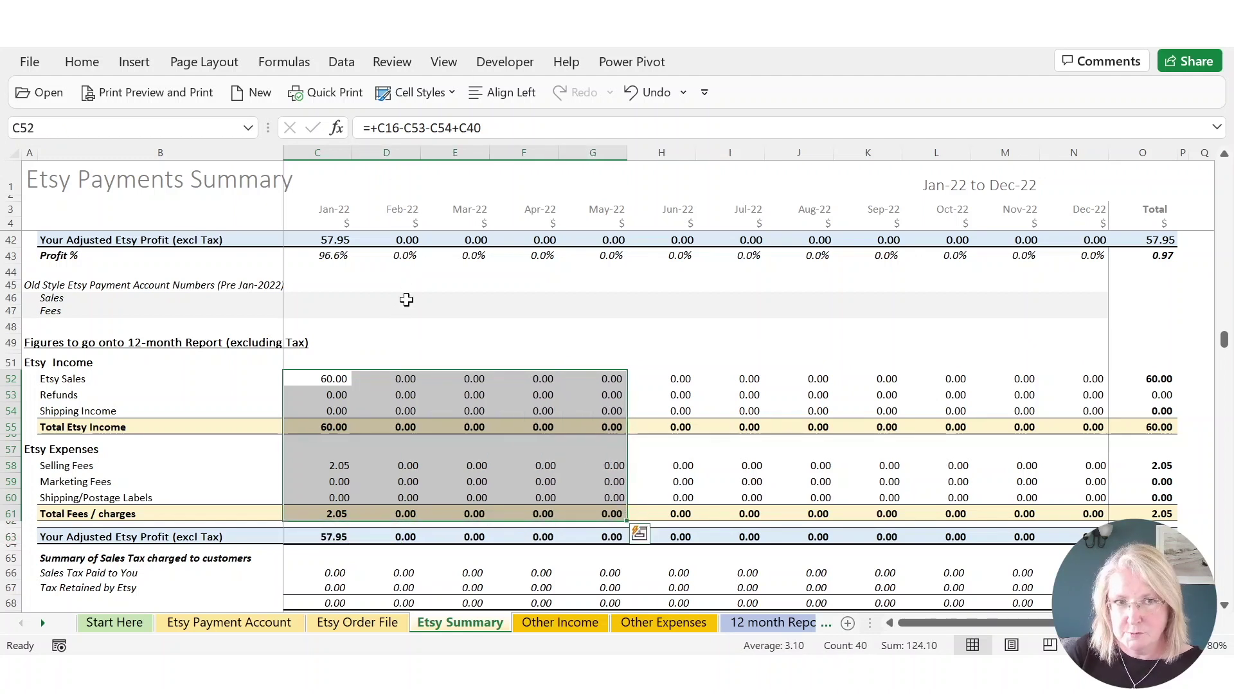
{"action": "scroll", "coordinate": [361, 342], "scroll_direction": "down", "scroll_amount": 2}
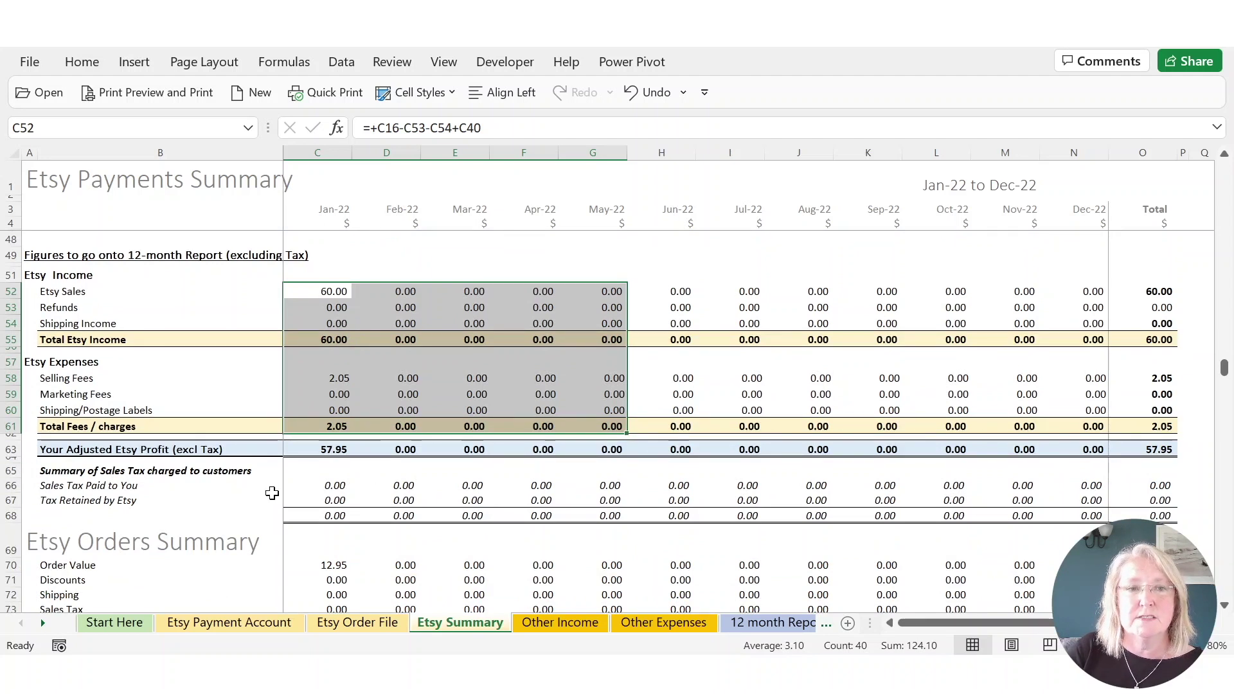
{"action": "left_click", "coordinate": [334, 488]}
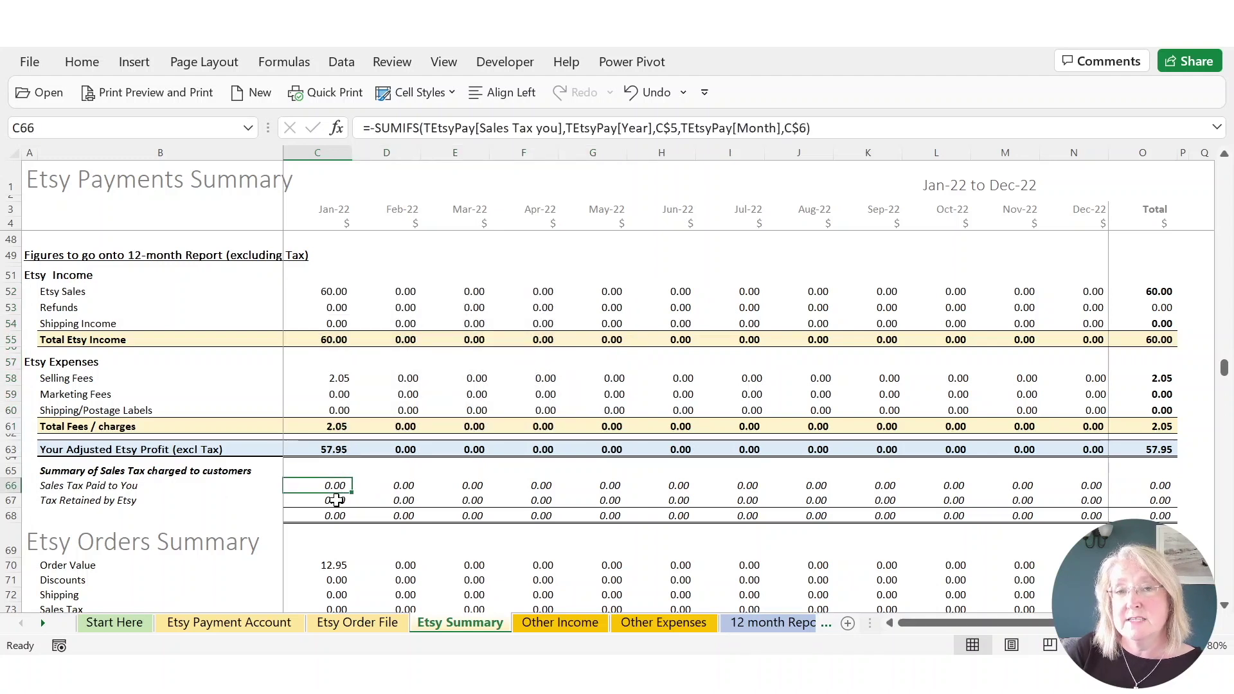
{"action": "left_click", "coordinate": [336, 501]}
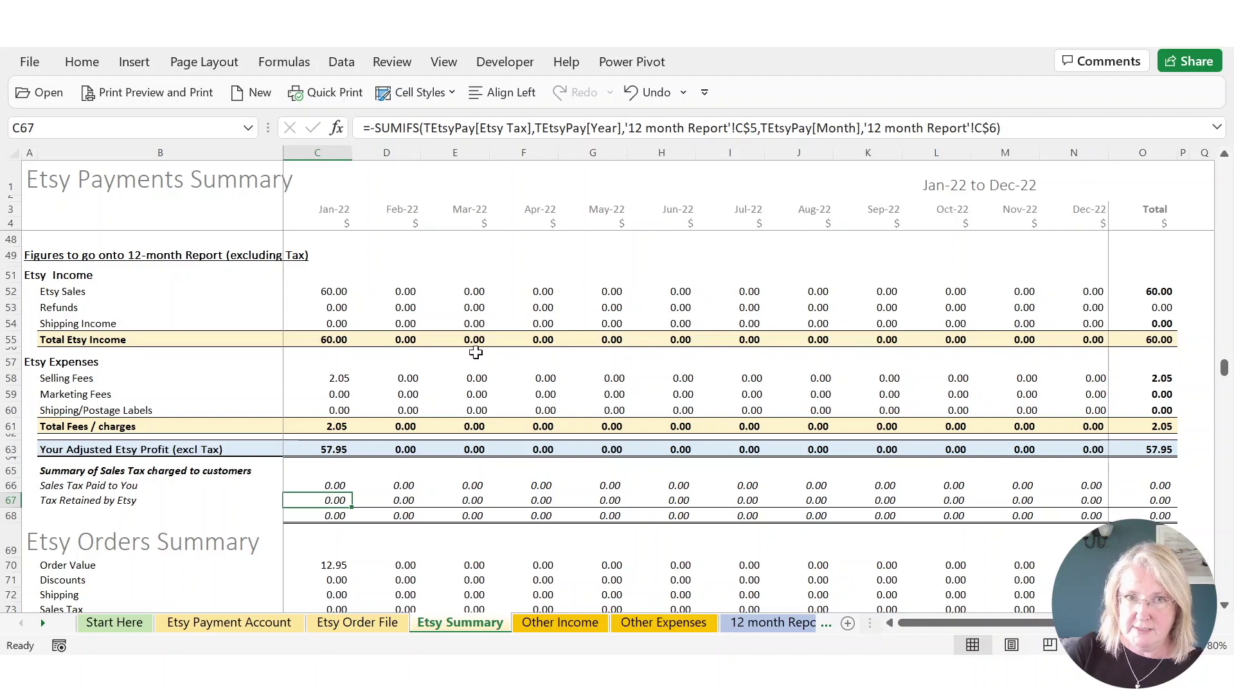
{"action": "scroll", "coordinate": [474, 353], "scroll_direction": "down", "scroll_amount": 5}
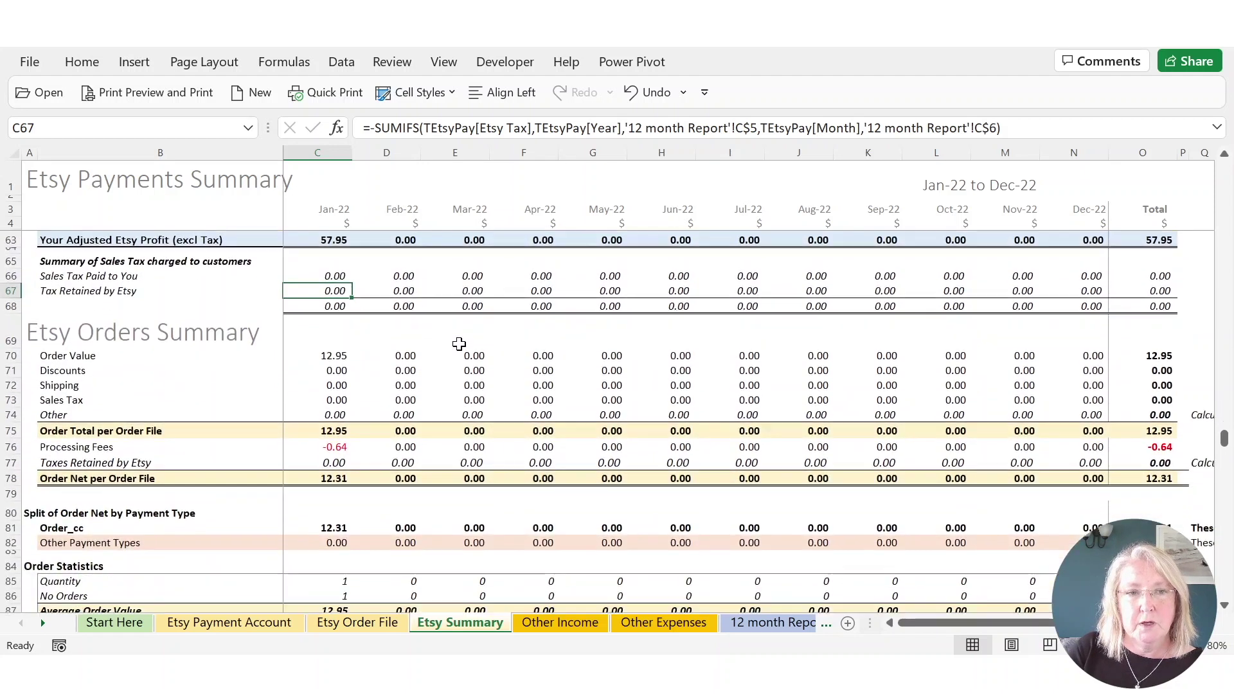
{"action": "scroll", "coordinate": [459, 336], "scroll_direction": "up", "scroll_amount": 1}
{"action": "scroll", "coordinate": [459, 336], "scroll_direction": "up", "scroll_amount": 5}
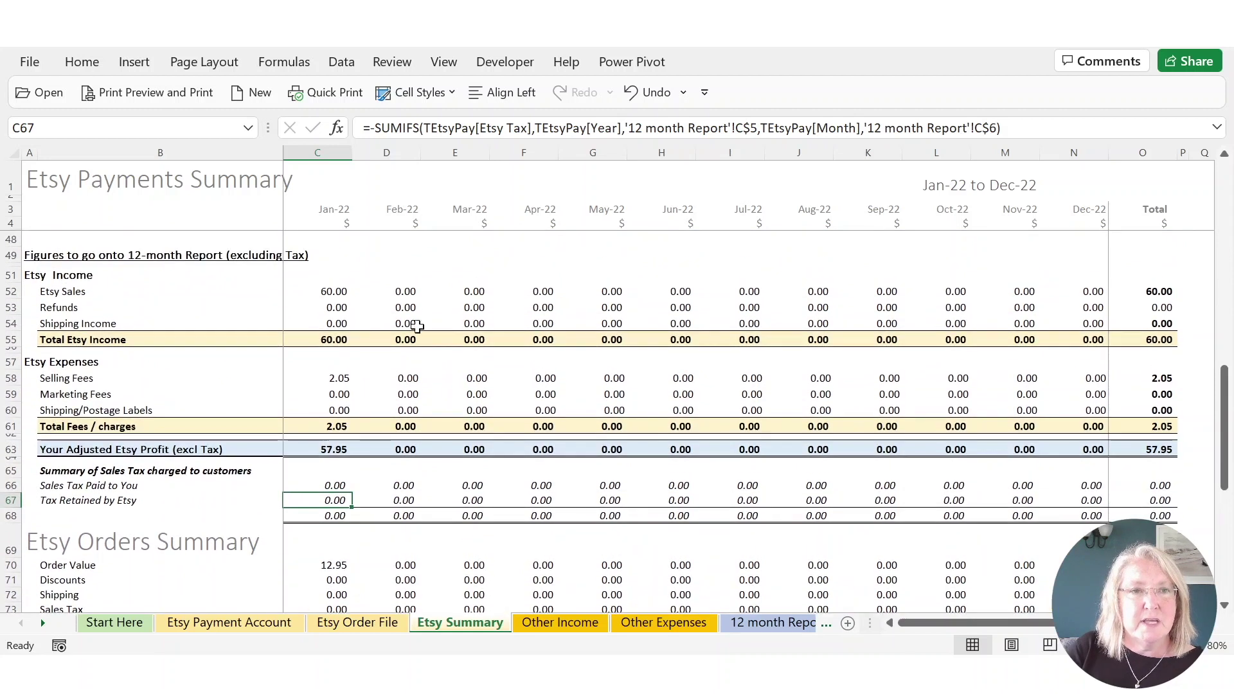
Copy January's Etsy Sales, Refunds and Shipping Income into the 12 month Report's income and expense cells.
{"action": "left_click", "coordinate": [337, 292]}
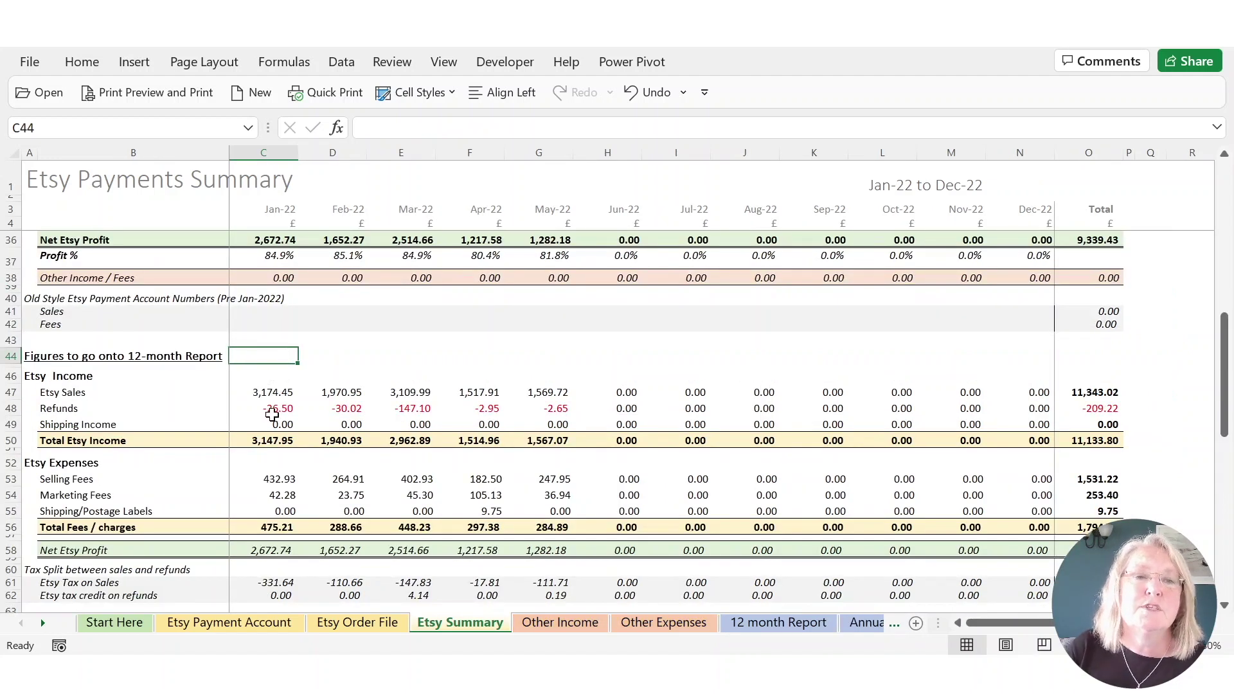
{"action": "left_click_drag", "start_coordinate": [283, 394], "coordinate": [278, 427]}
{"action": "key", "text": "ctrl+c"}
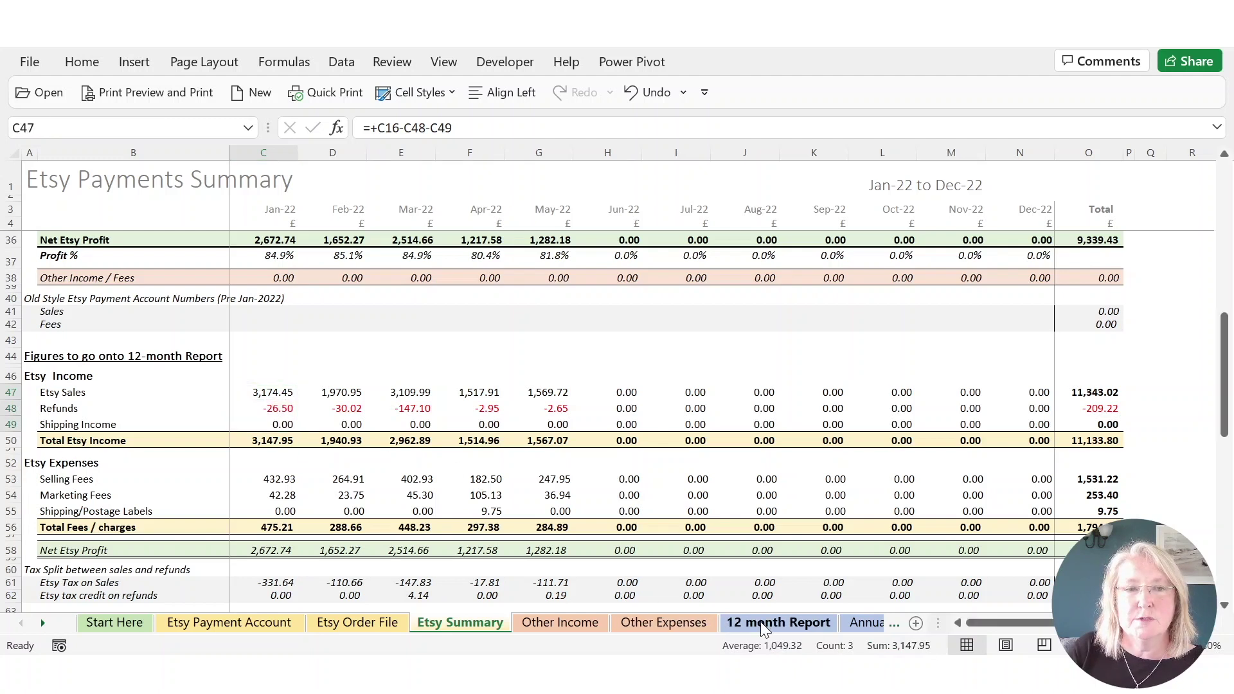
{"action": "left_click", "coordinate": [761, 623]}
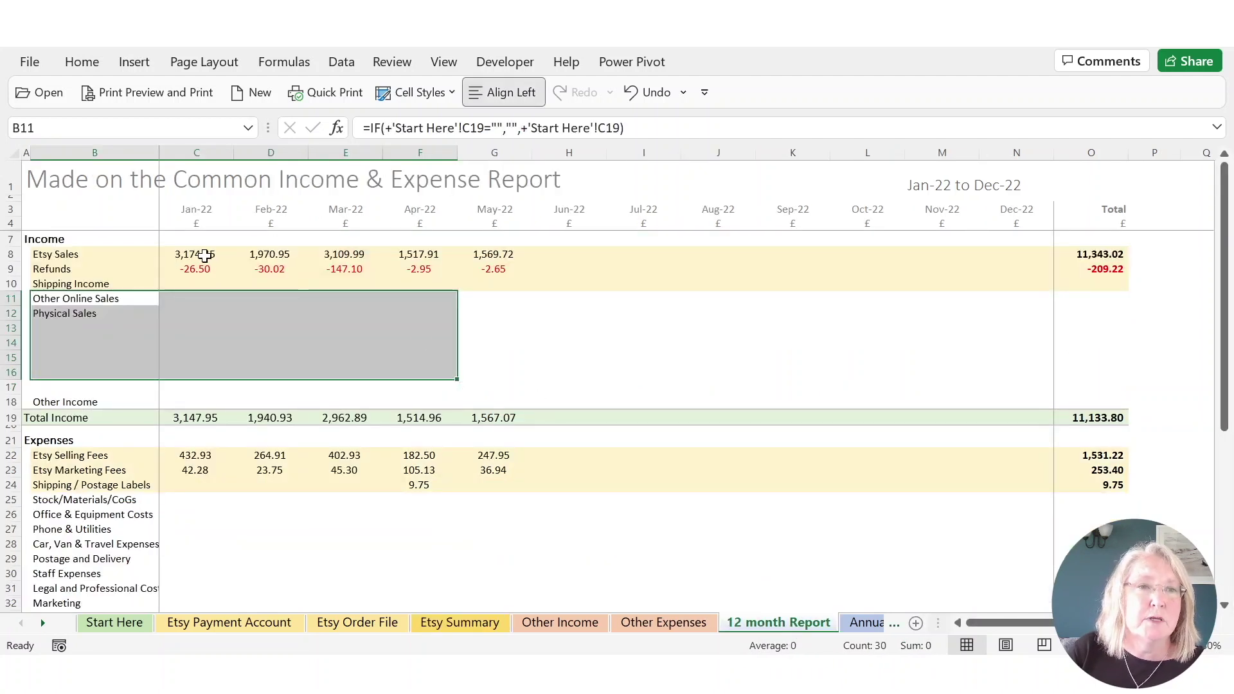
{"action": "left_click_drag", "start_coordinate": [206, 257], "coordinate": [204, 281]}
{"action": "key", "text": "ctrl+v"}
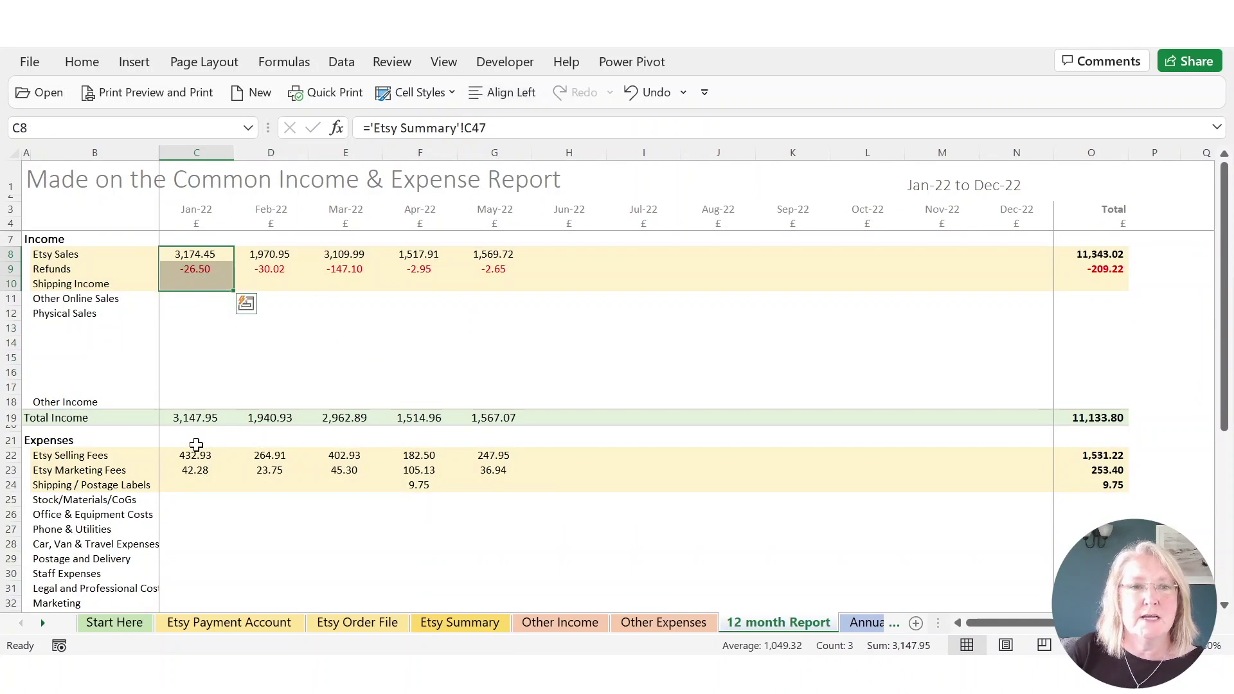
{"action": "left_click_drag", "start_coordinate": [195, 455], "coordinate": [205, 481]}
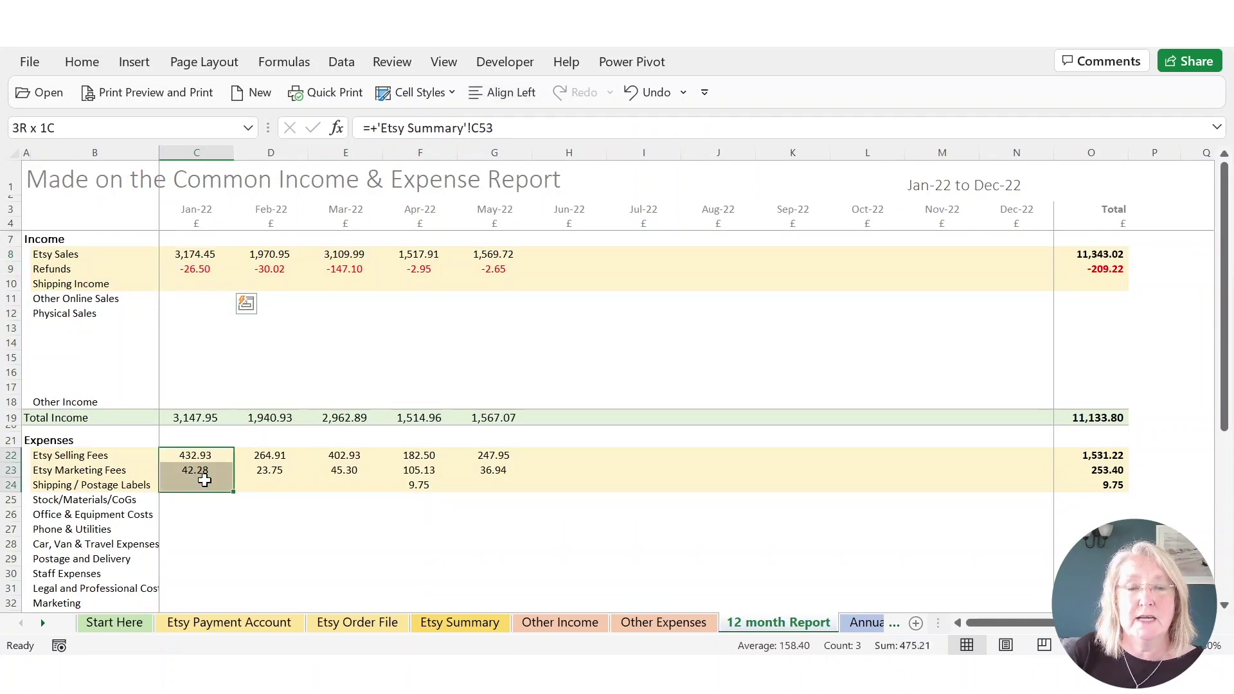
{"action": "key", "text": "ctrl+v"}
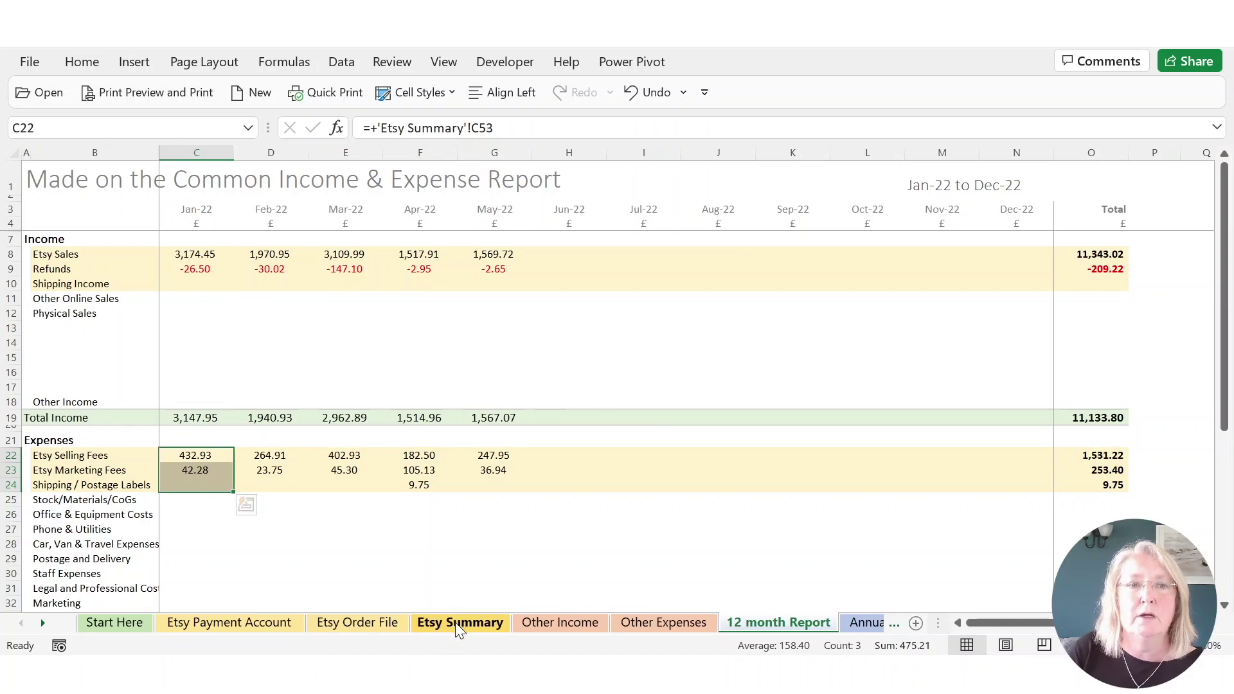
Check that January cells C8–C10 and C22–C24 link back to the Etsy Summary.
{"action": "left_click", "coordinate": [193, 256]}
{"action": "left_click", "coordinate": [194, 270]}
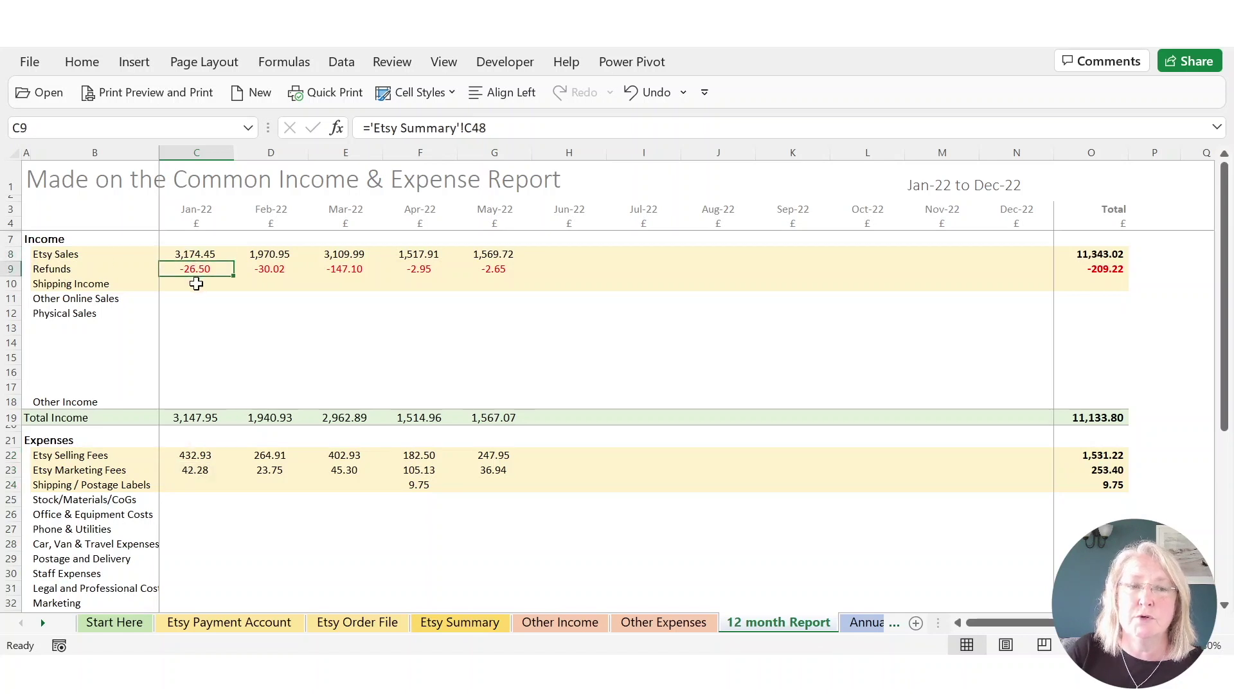
{"action": "left_click", "coordinate": [196, 284]}
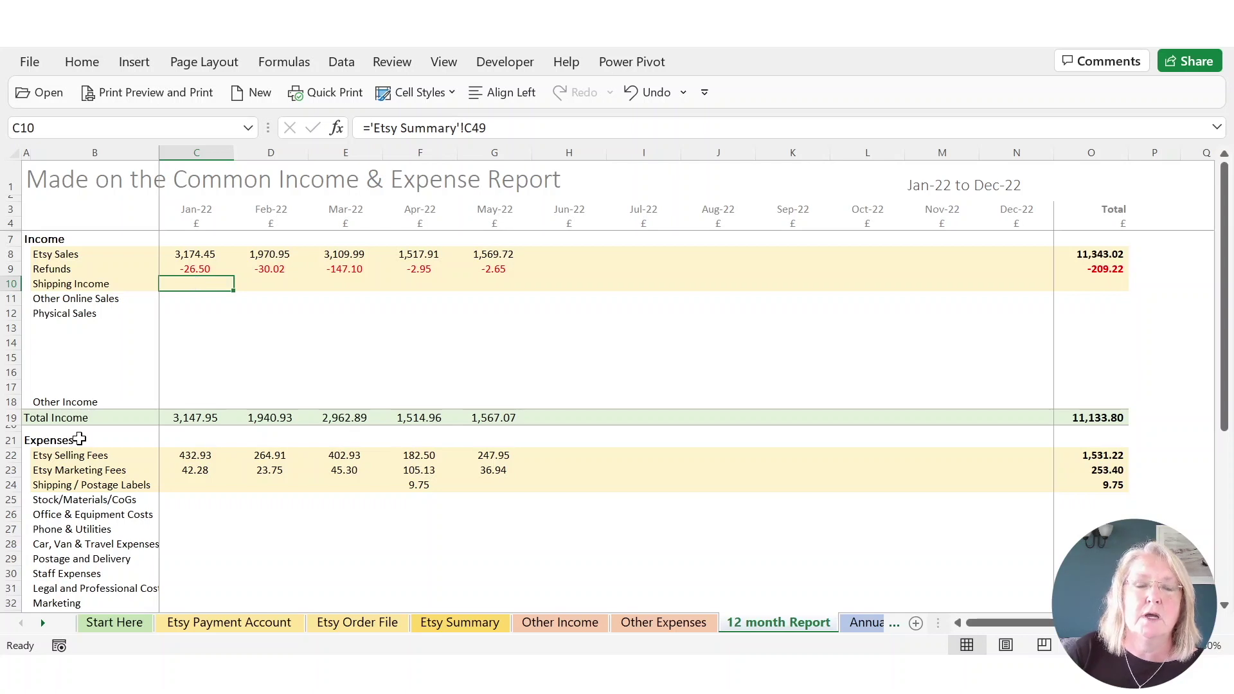
{"action": "left_click", "coordinate": [197, 457]}
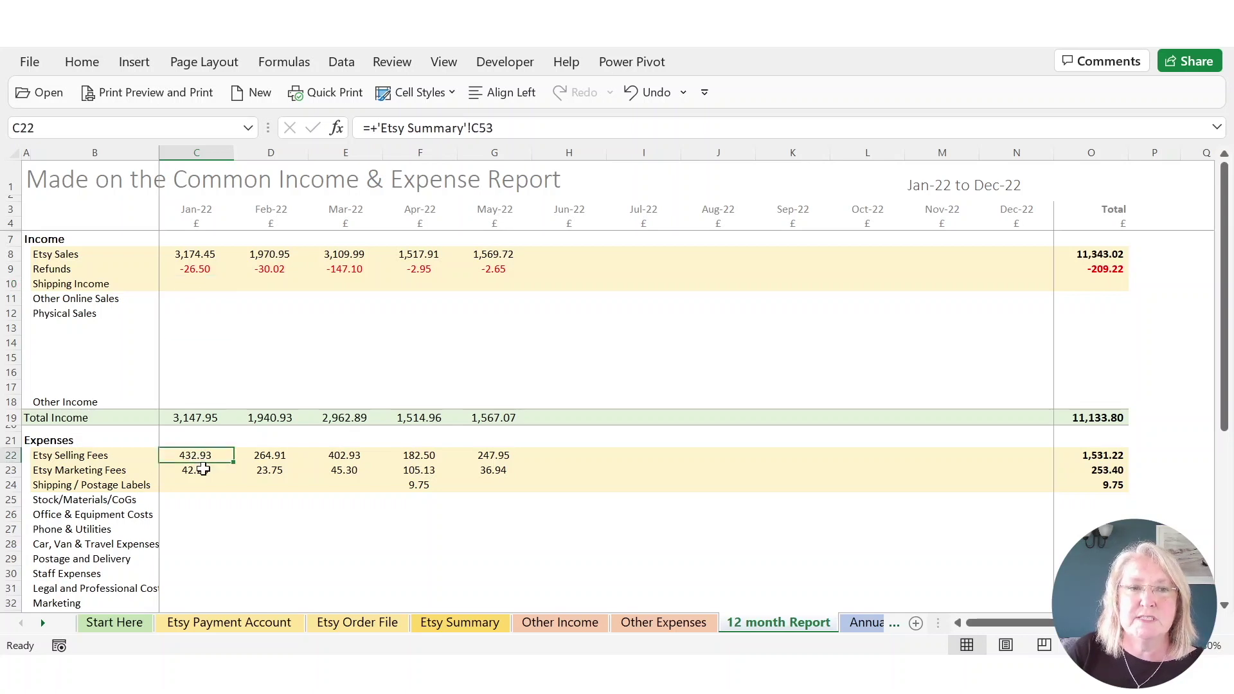
{"action": "left_click", "coordinate": [202, 471]}
{"action": "left_click", "coordinate": [199, 488]}
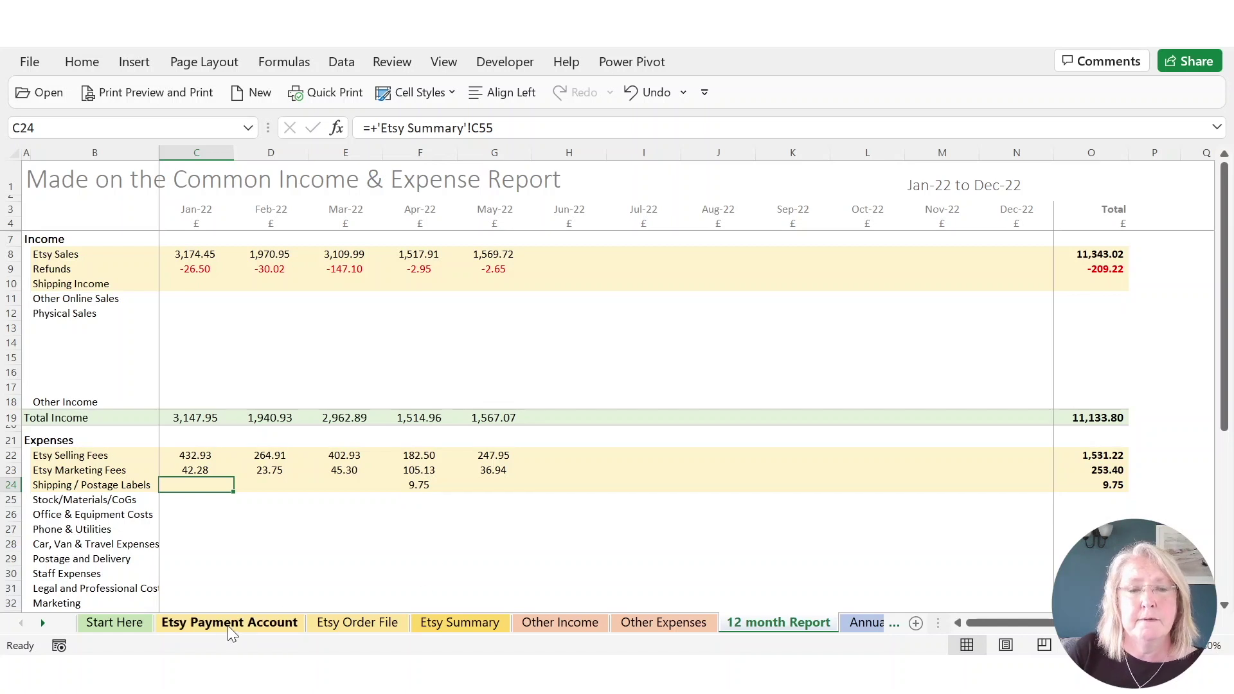
{"action": "left_click", "coordinate": [440, 623]}
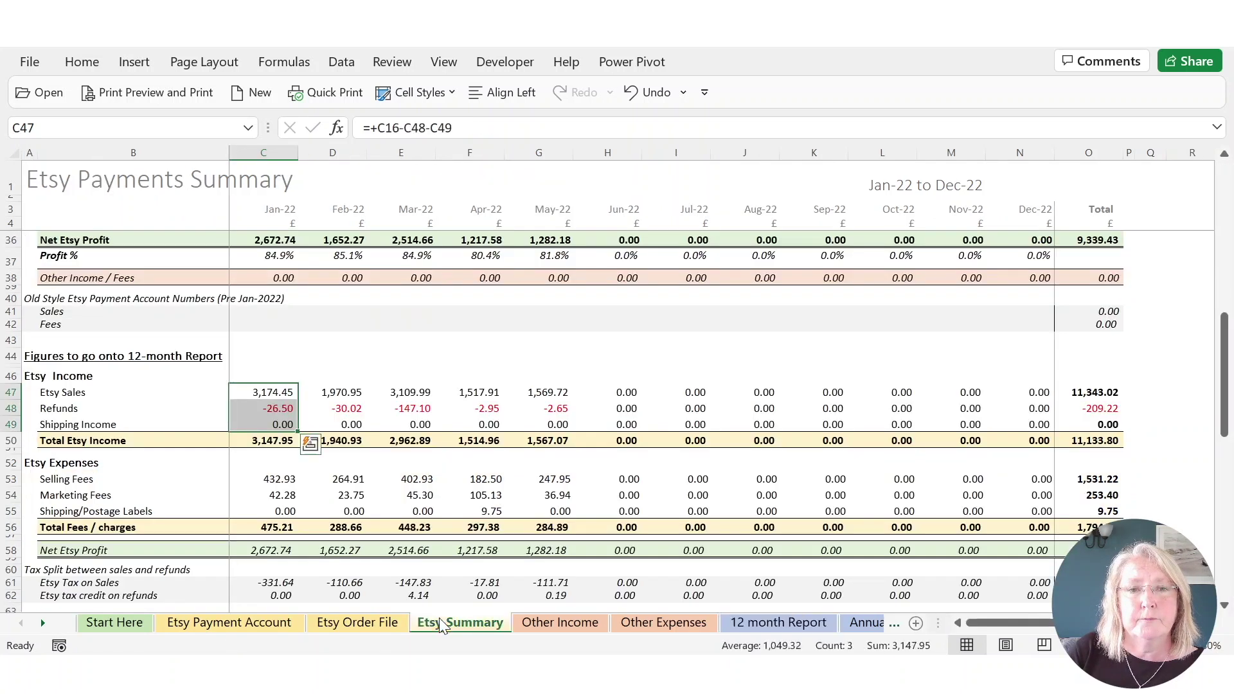
{"action": "scroll", "coordinate": [615, 399], "scroll_direction": "down", "scroll_amount": 3}
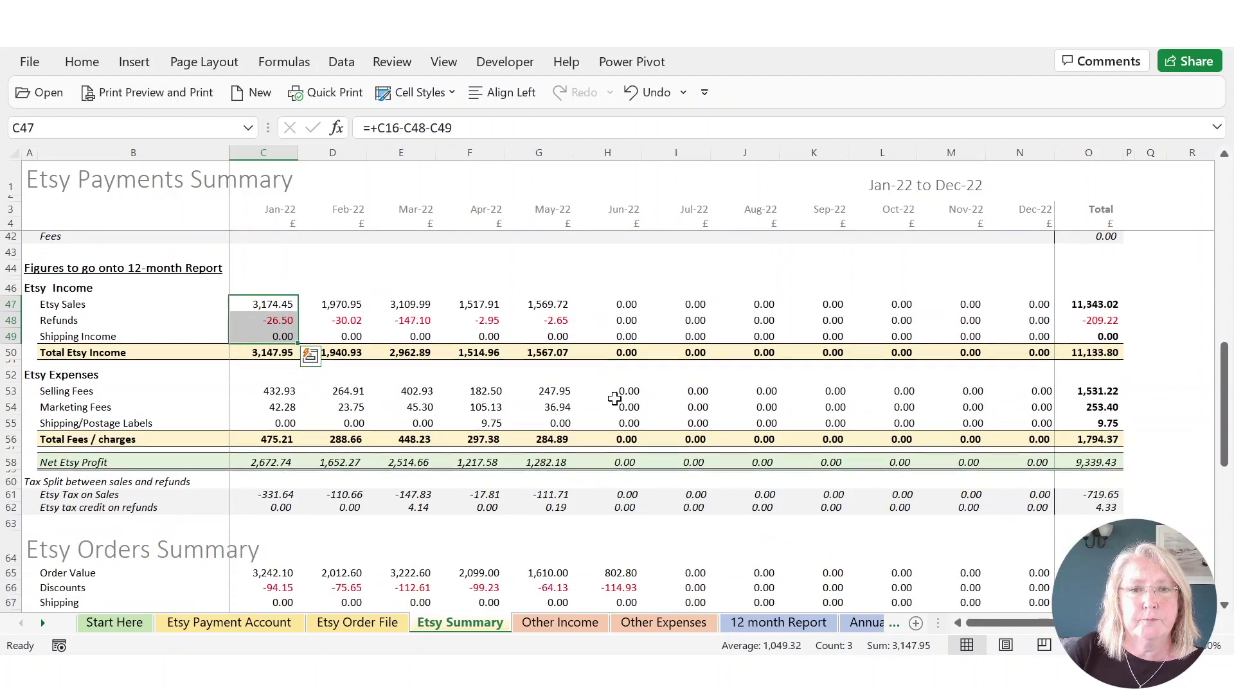
{"action": "scroll", "coordinate": [614, 399], "scroll_direction": "down", "scroll_amount": 3}
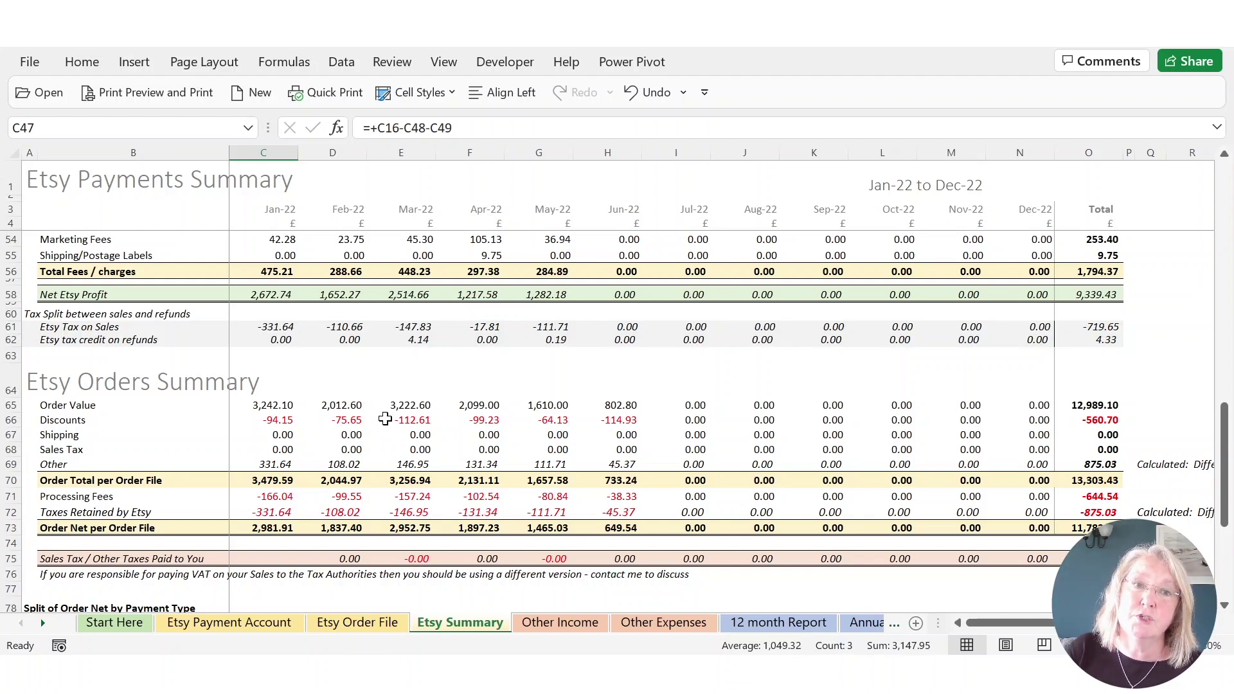
{"action": "scroll", "coordinate": [385, 419], "scroll_direction": "up", "scroll_amount": 6}
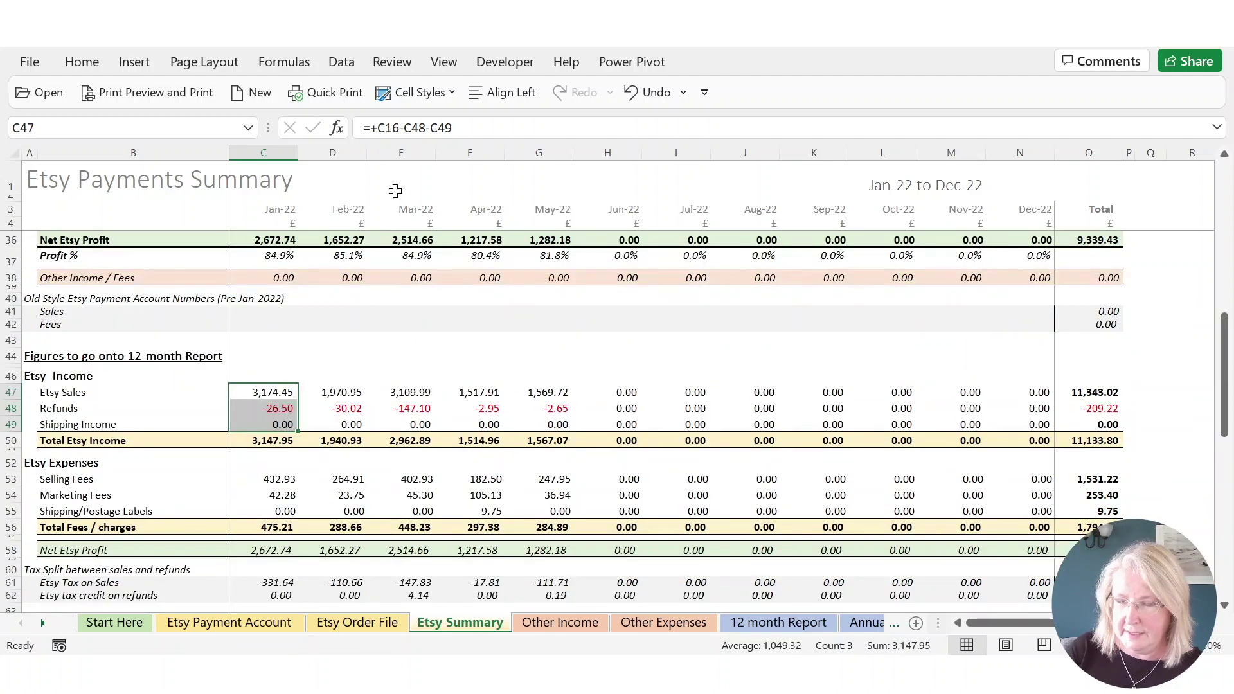
{"action": "scroll", "coordinate": [488, 366], "scroll_direction": "down", "scroll_amount": 6}
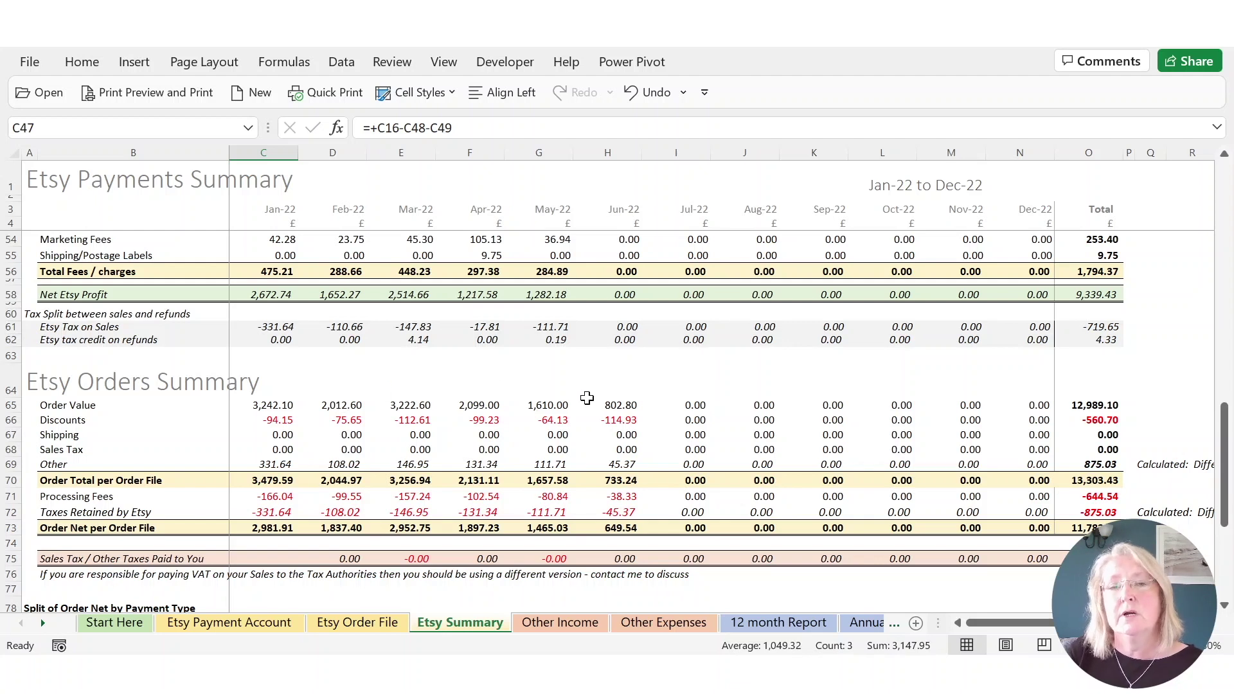
{"action": "left_click", "coordinate": [344, 406]}
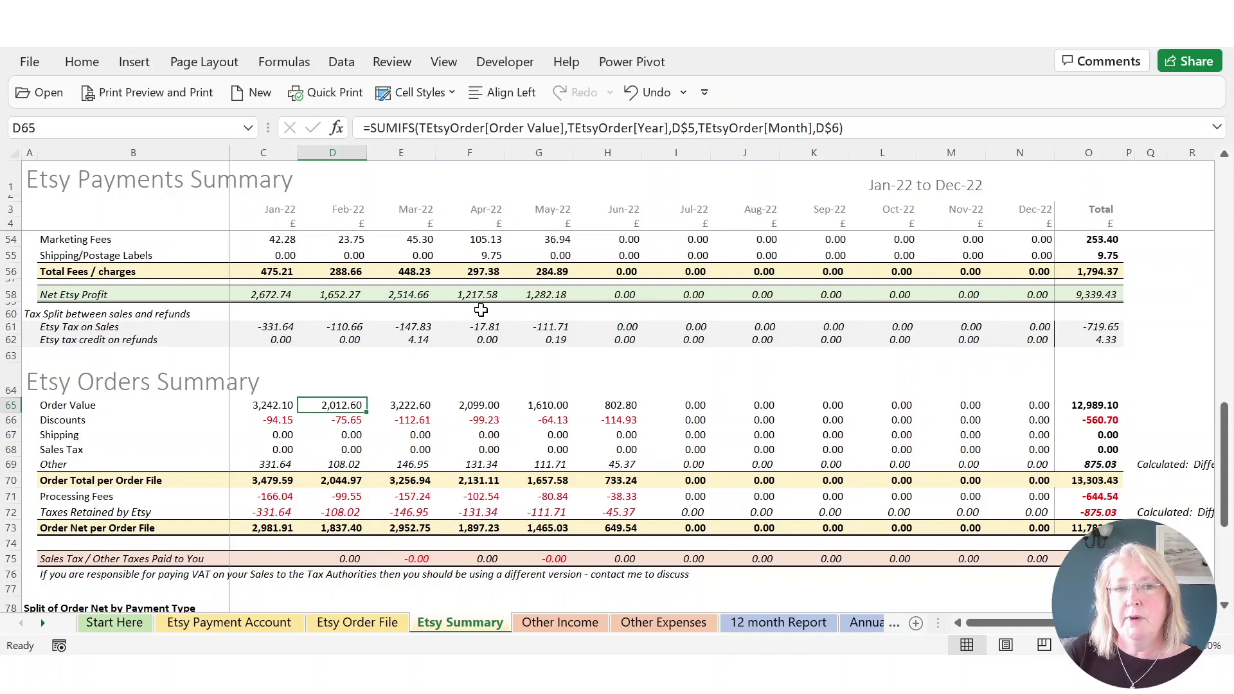
{"action": "scroll", "coordinate": [482, 309], "scroll_direction": "up", "scroll_amount": 6}
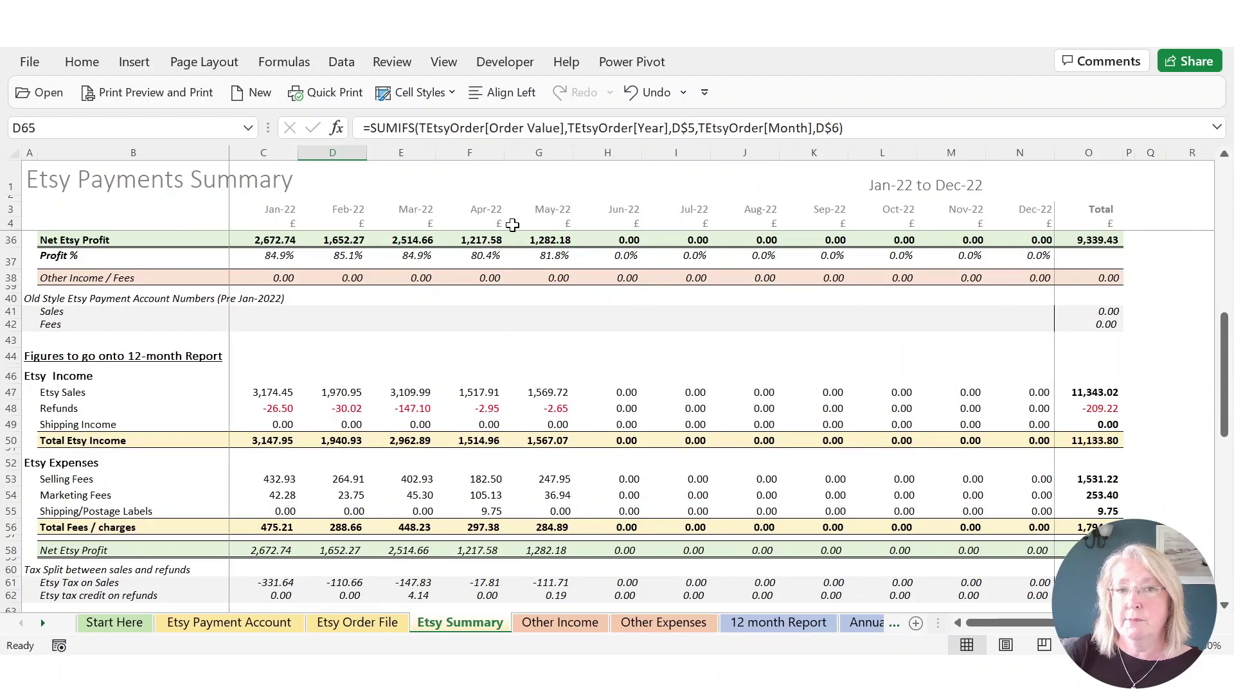
{"action": "left_click", "coordinate": [489, 406]}
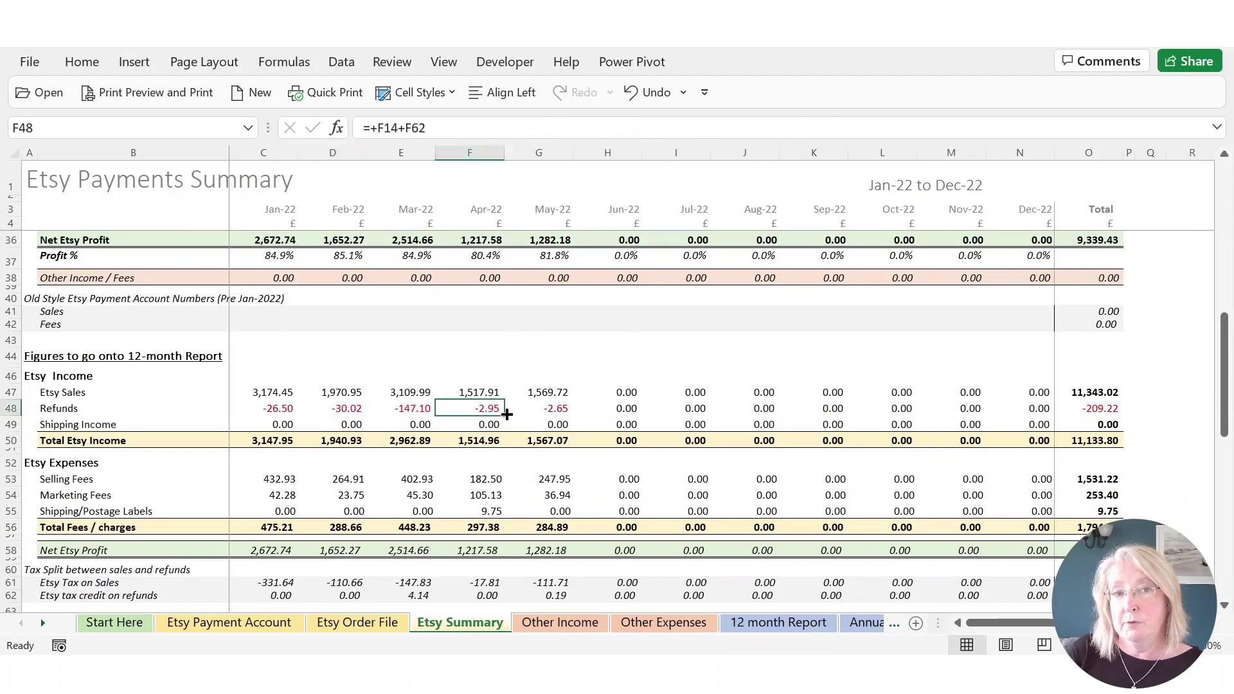
{"action": "scroll", "coordinate": [507, 414], "scroll_direction": "down", "scroll_amount": 6}
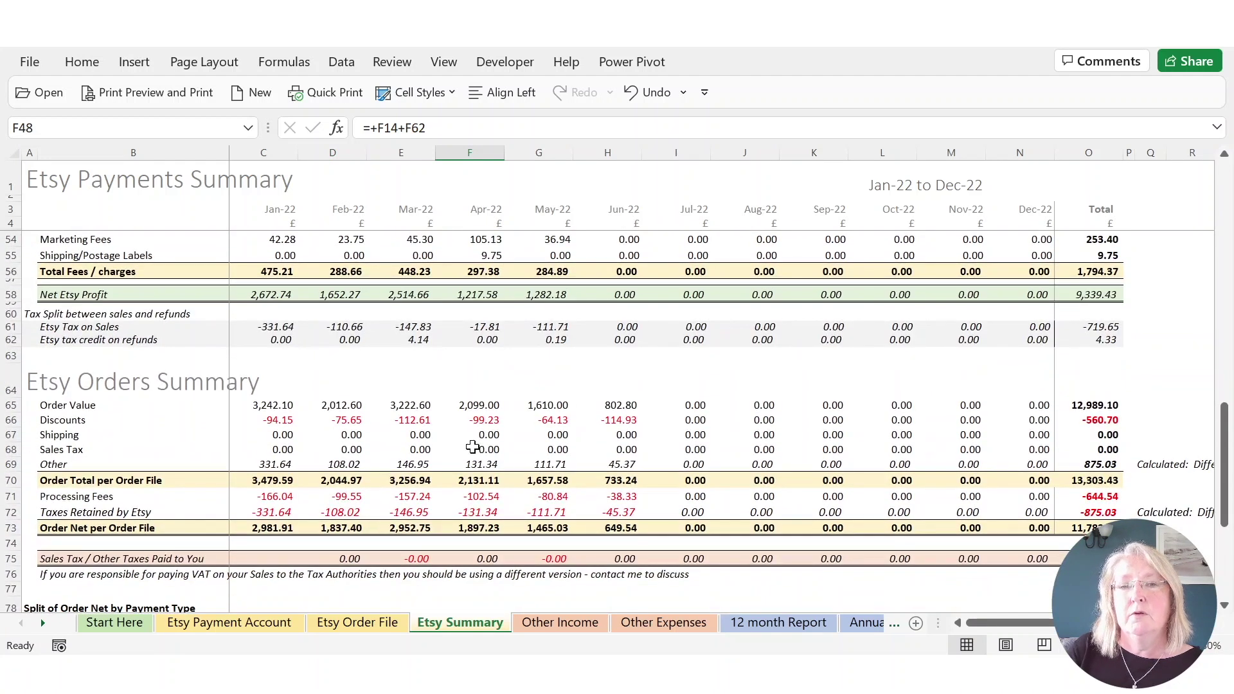
{"action": "left_click", "coordinate": [346, 405]}
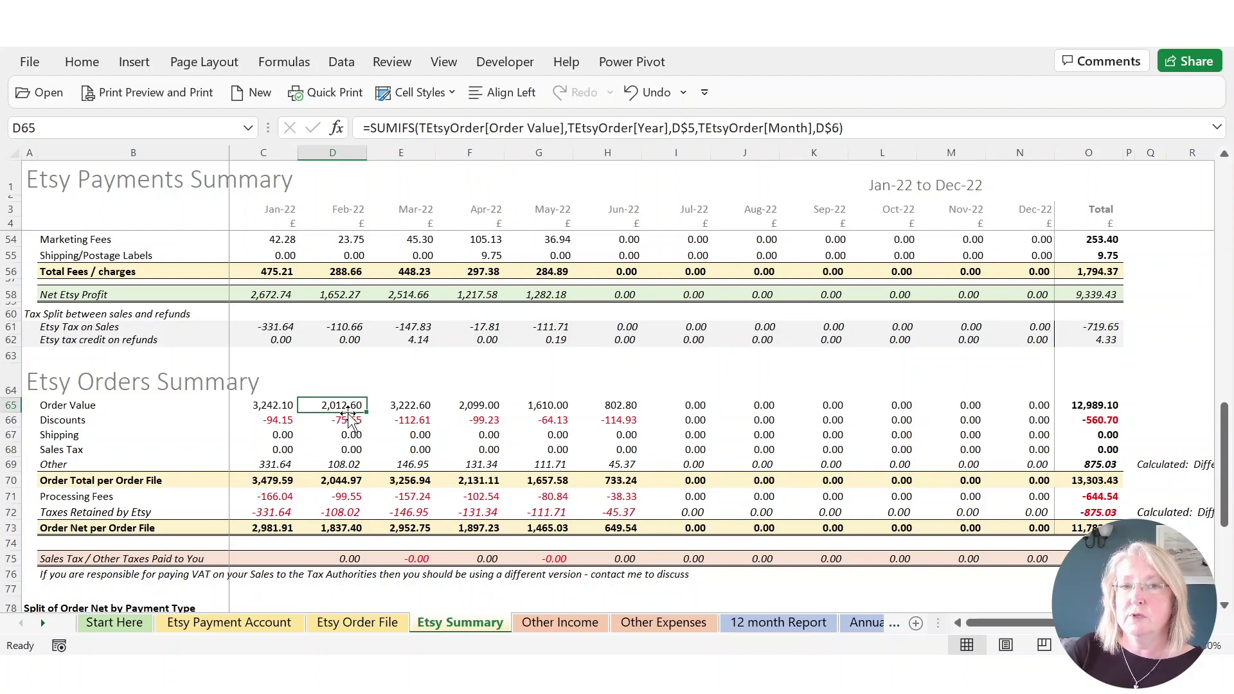
{"action": "left_click", "coordinate": [347, 244]}
{"action": "left_click", "coordinate": [338, 407]}
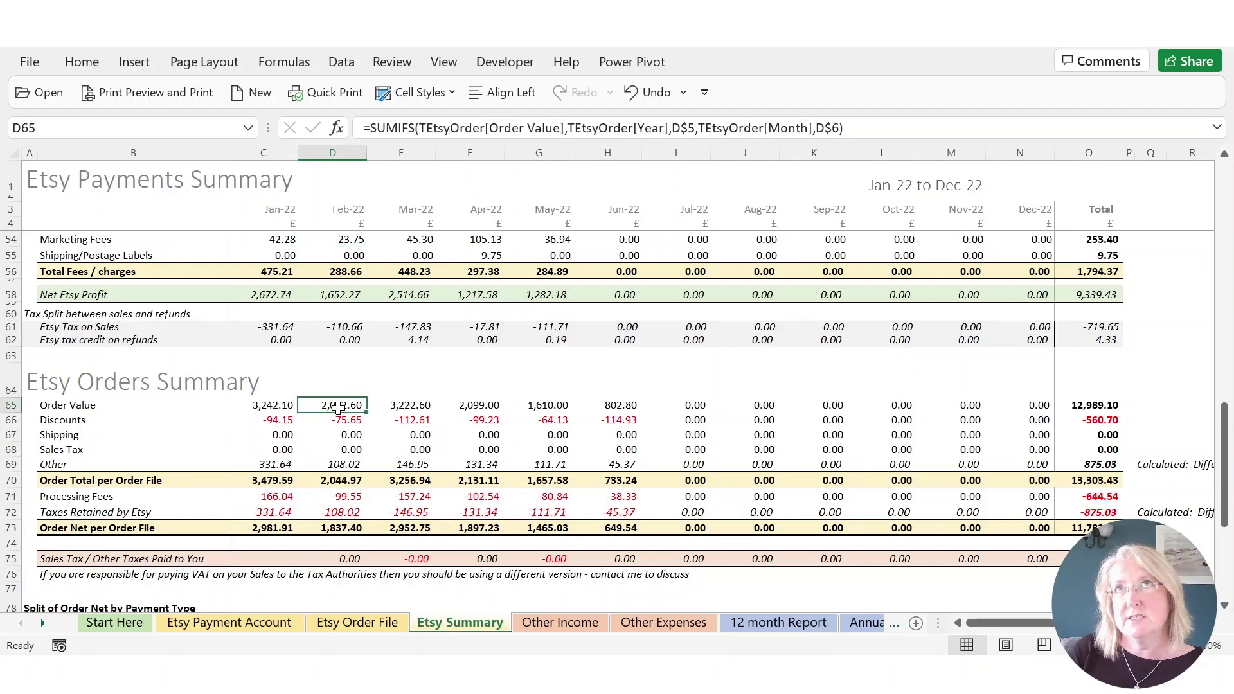
{"action": "left_click", "coordinate": [418, 405]}
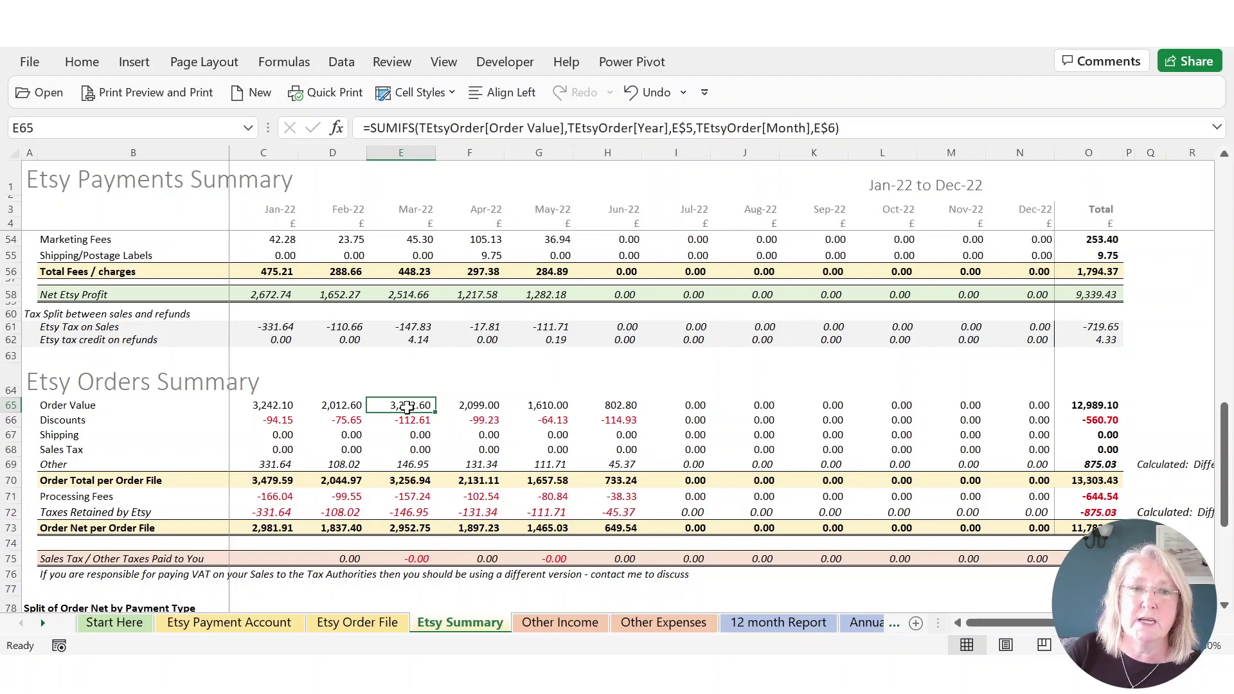
{"action": "left_click_drag", "start_coordinate": [407, 407], "coordinate": [399, 448]}
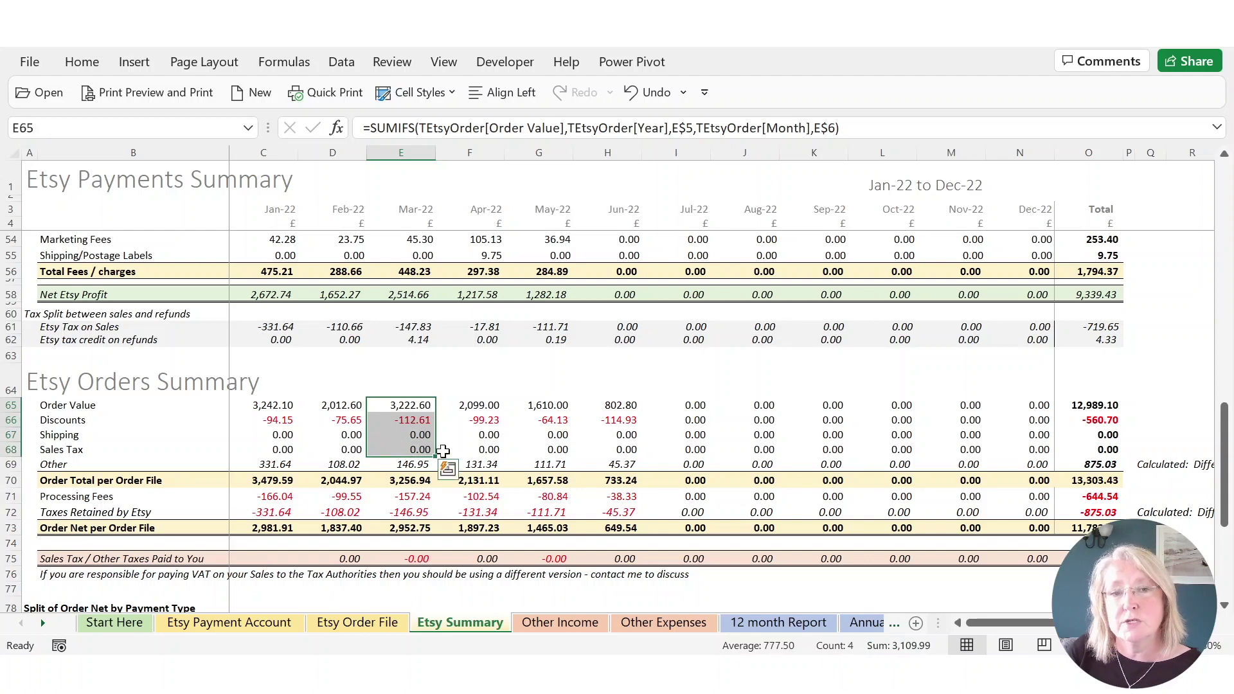
{"action": "left_click", "coordinate": [413, 410]}
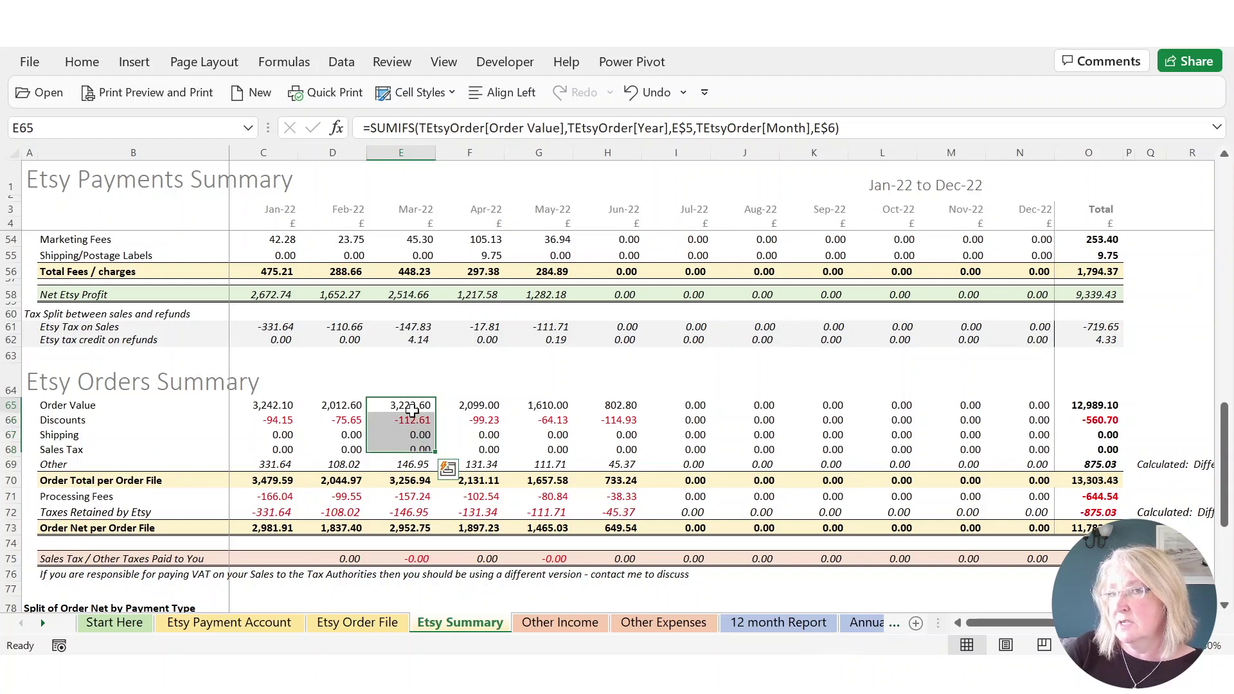
{"action": "scroll", "coordinate": [428, 514], "scroll_direction": "down", "scroll_amount": 5}
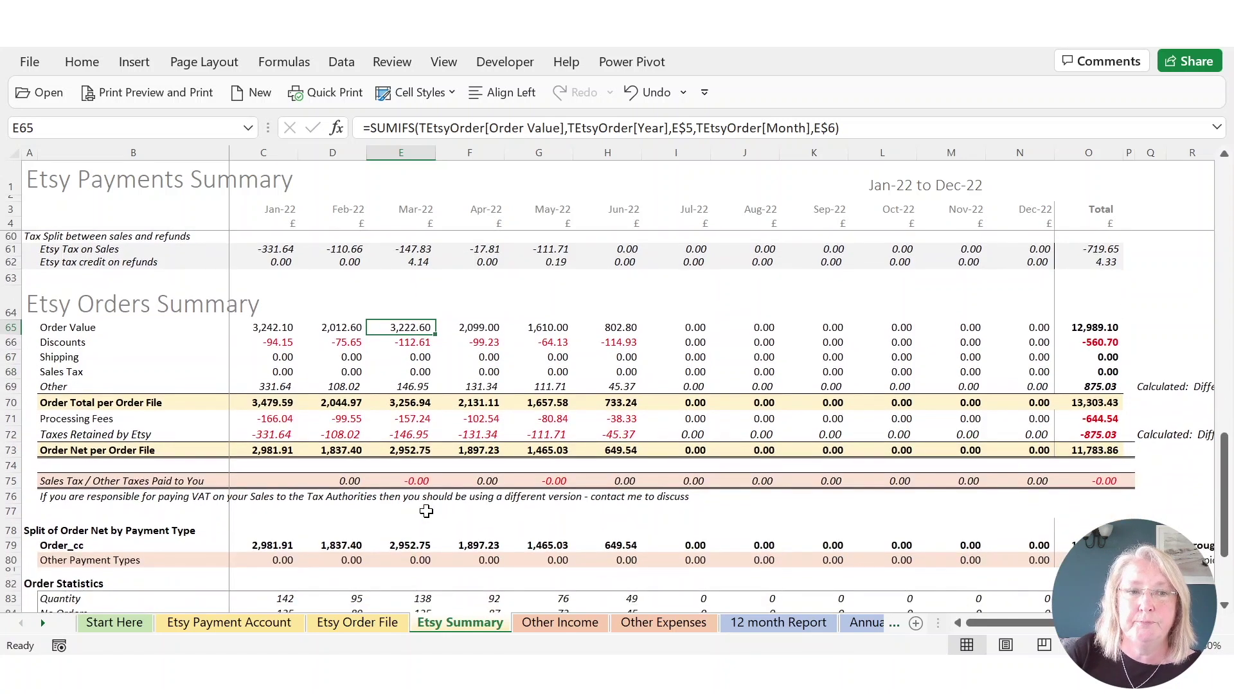
{"action": "left_click_drag", "start_coordinate": [421, 454], "coordinate": [421, 509]}
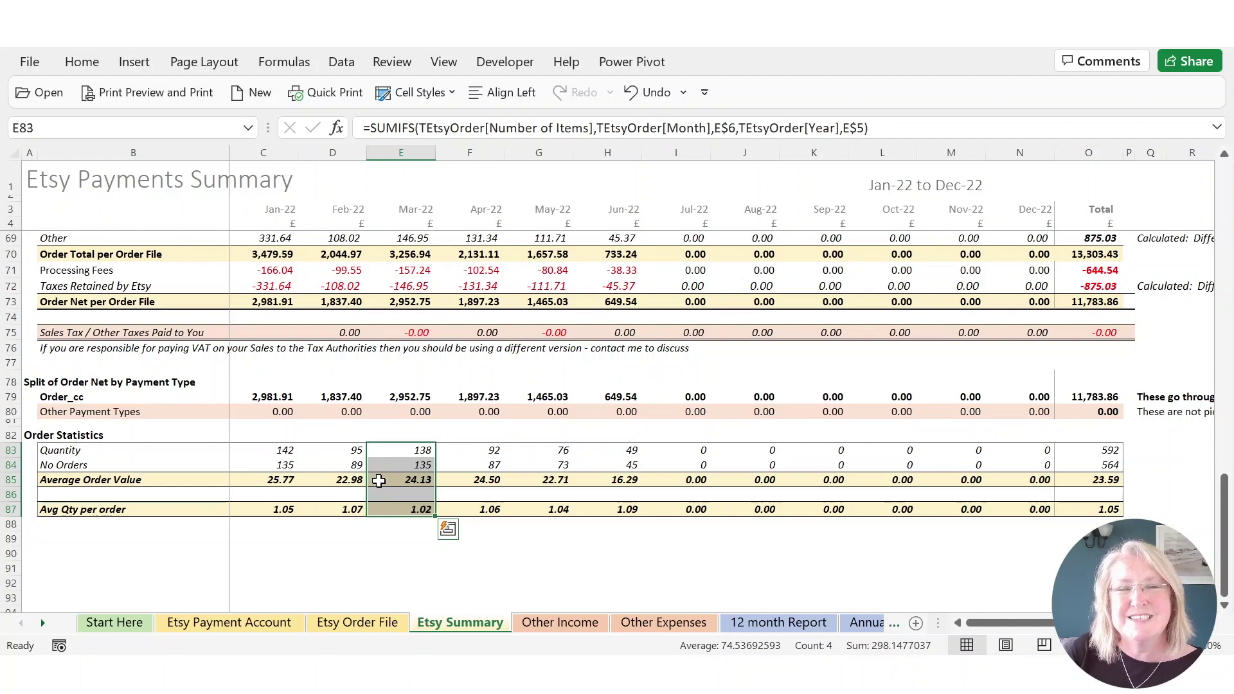
{"action": "left_click", "coordinate": [428, 480]}
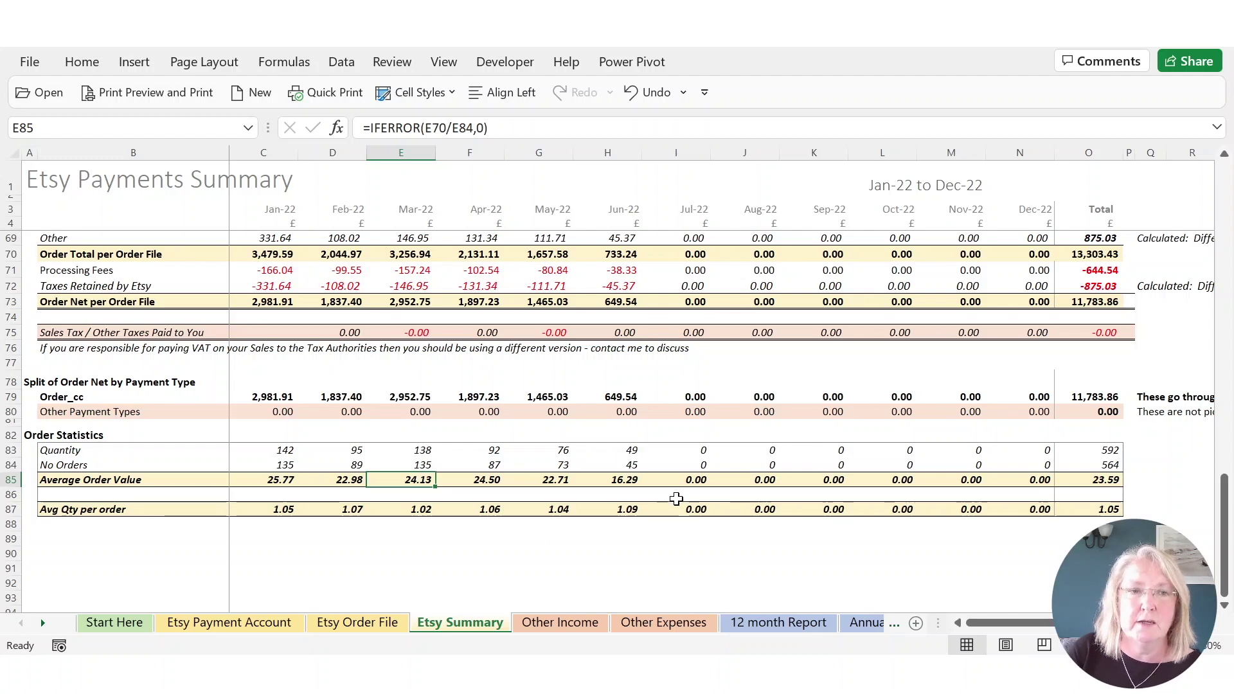
{"action": "left_click", "coordinate": [422, 511]}
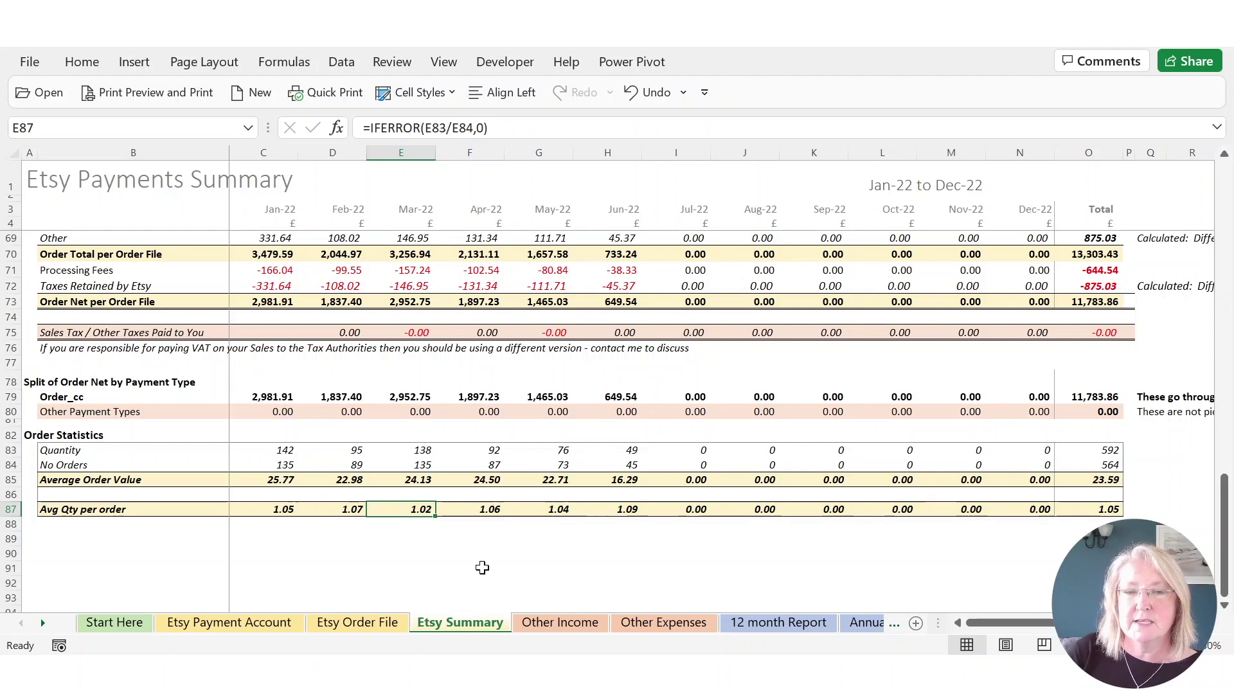
{"action": "scroll", "coordinate": [558, 463], "scroll_direction": "up", "scroll_amount": 4}
{"action": "scroll", "coordinate": [557, 463], "scroll_direction": "up", "scroll_amount": 6}
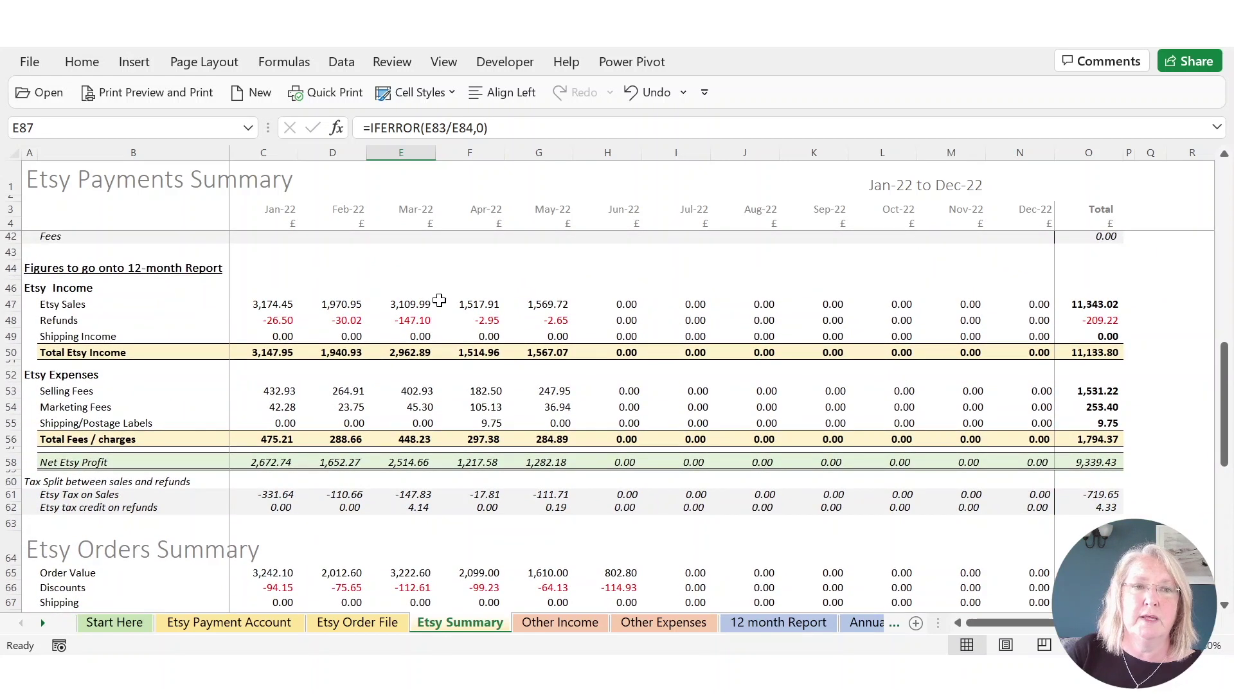
Total the Mar-22 income cells E47:E49, check empty columns R and V, then go to Annual Summary.
{"action": "left_click_drag", "start_coordinate": [415, 304], "coordinate": [423, 441]}
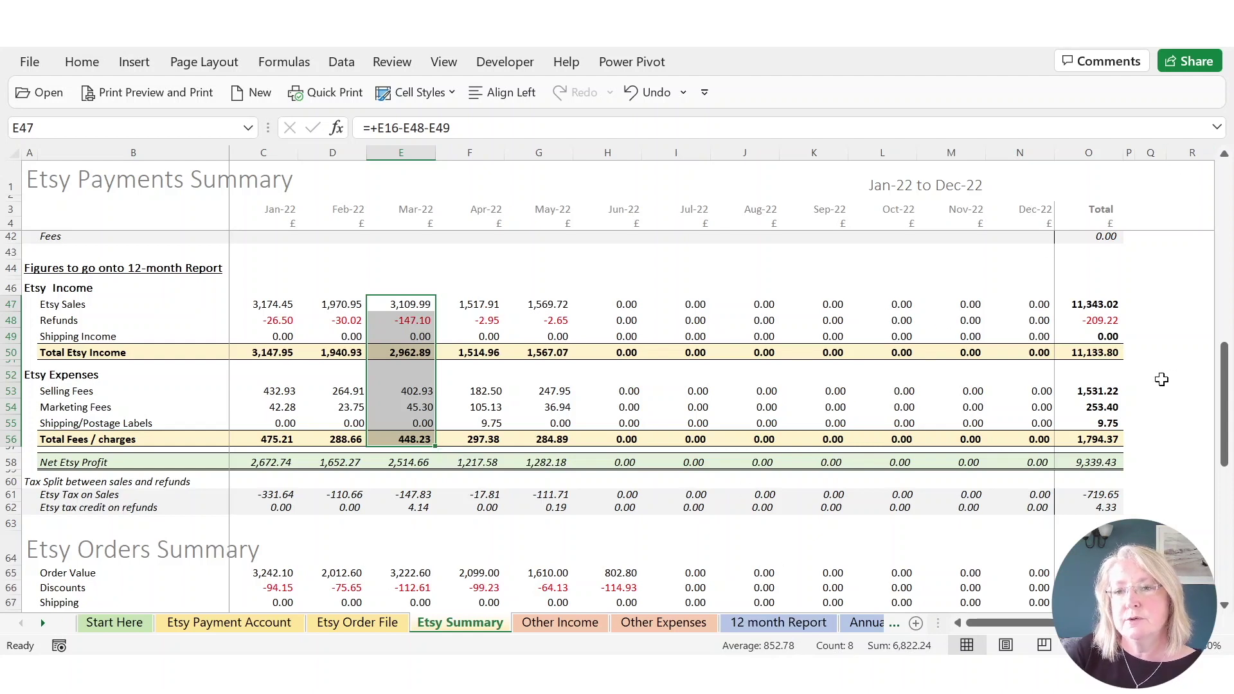
{"action": "left_click", "coordinate": [1153, 354]}
{"action": "key", "text": "Right"}
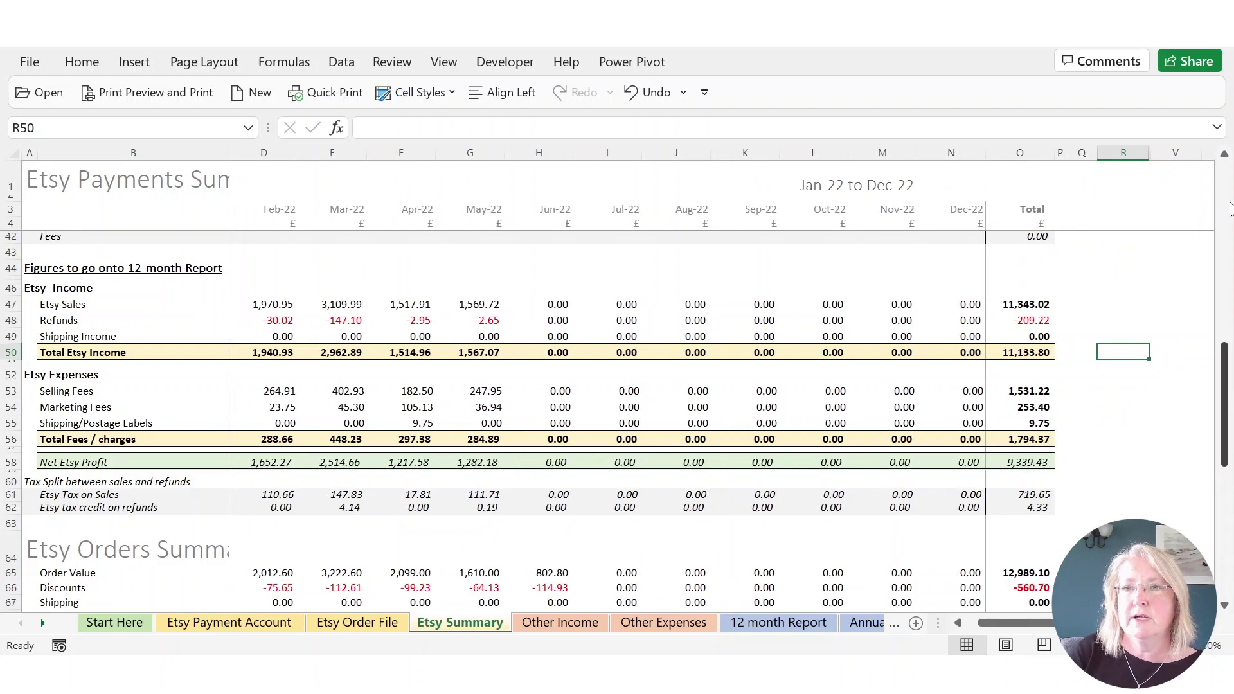
{"action": "left_click", "coordinate": [1123, 153]}
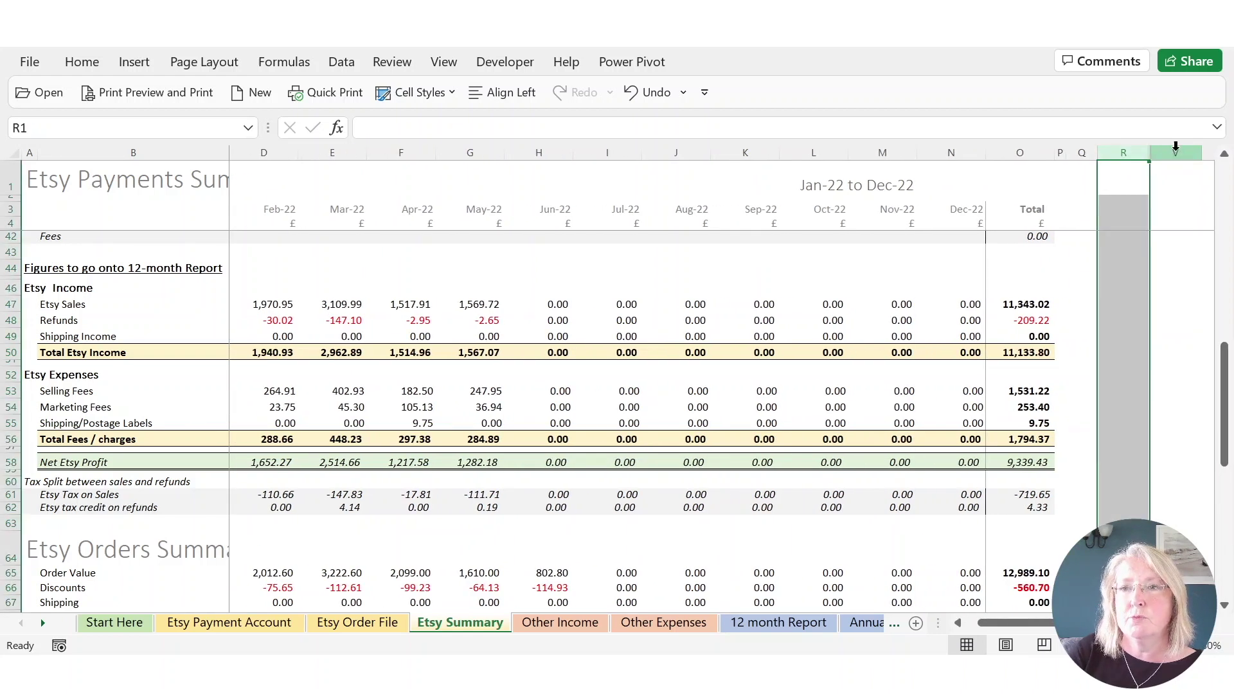
{"action": "left_click", "coordinate": [1167, 153]}
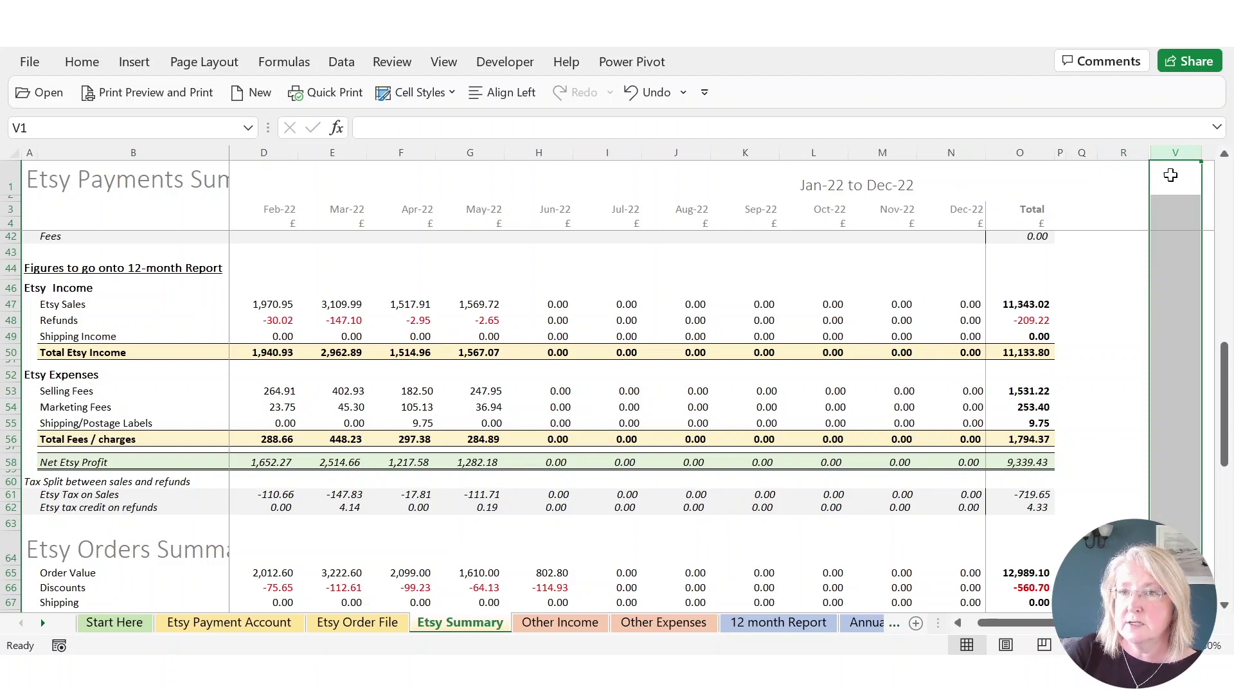
{"action": "left_click", "coordinate": [862, 623]}
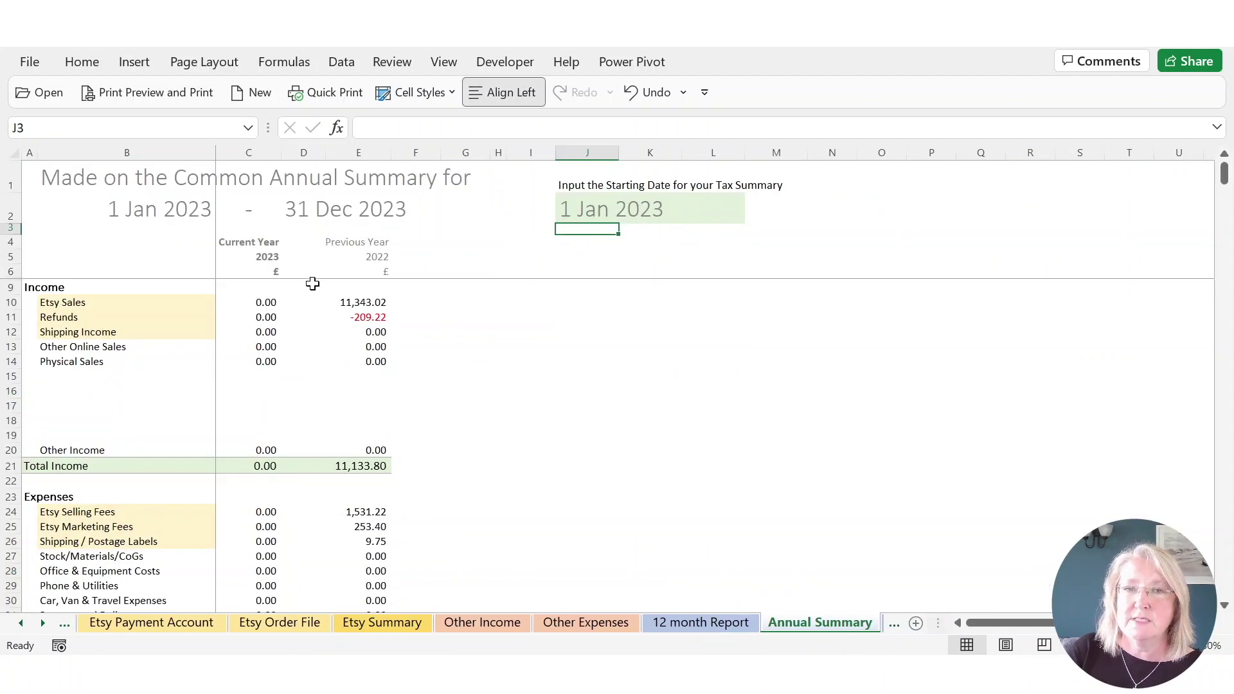
Enter 6/4/21 as the J2 starting date, then correct its year to 2022.
{"action": "left_click", "coordinate": [607, 209]}
{"action": "key", "text": "F2"}
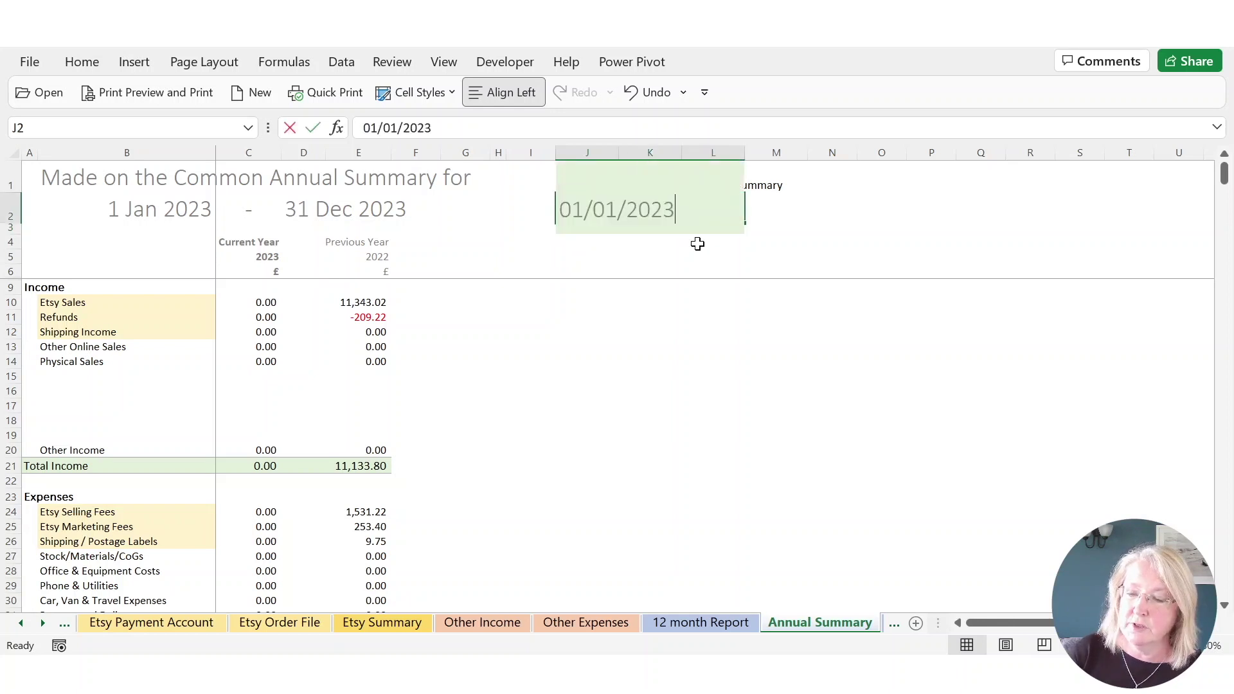
{"action": "type", "text": "6/"}
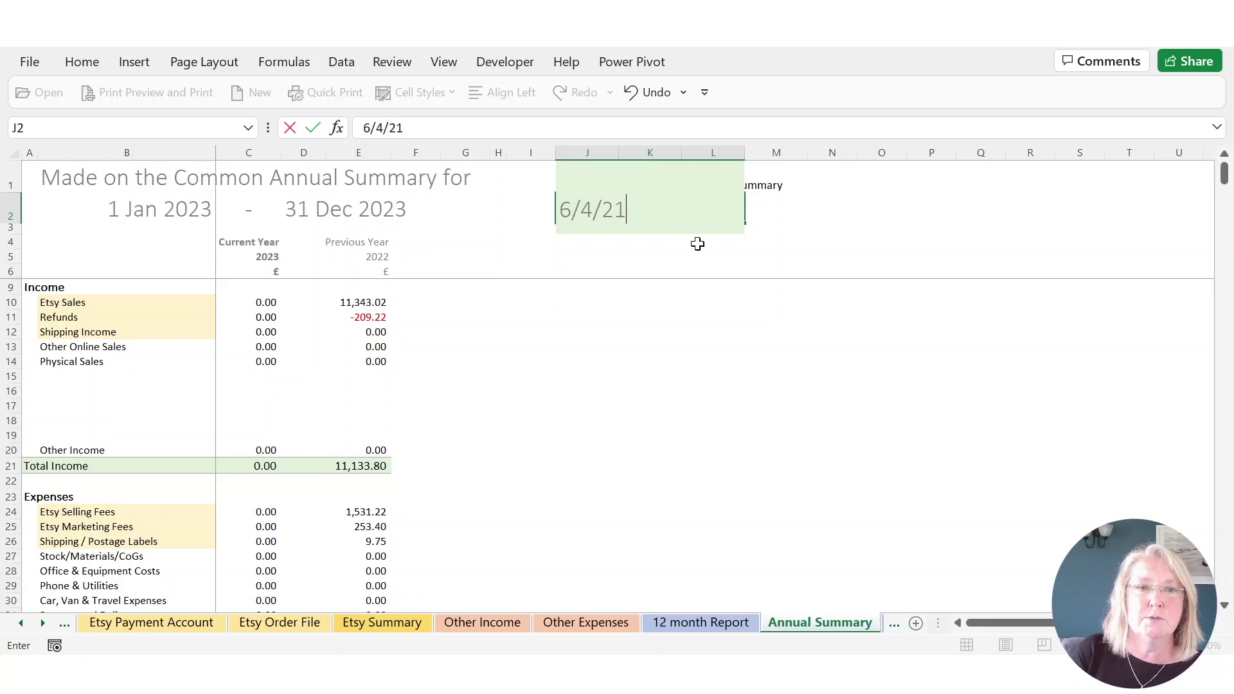
{"action": "type", "text": "4/21"}
{"action": "key", "text": "Return"}
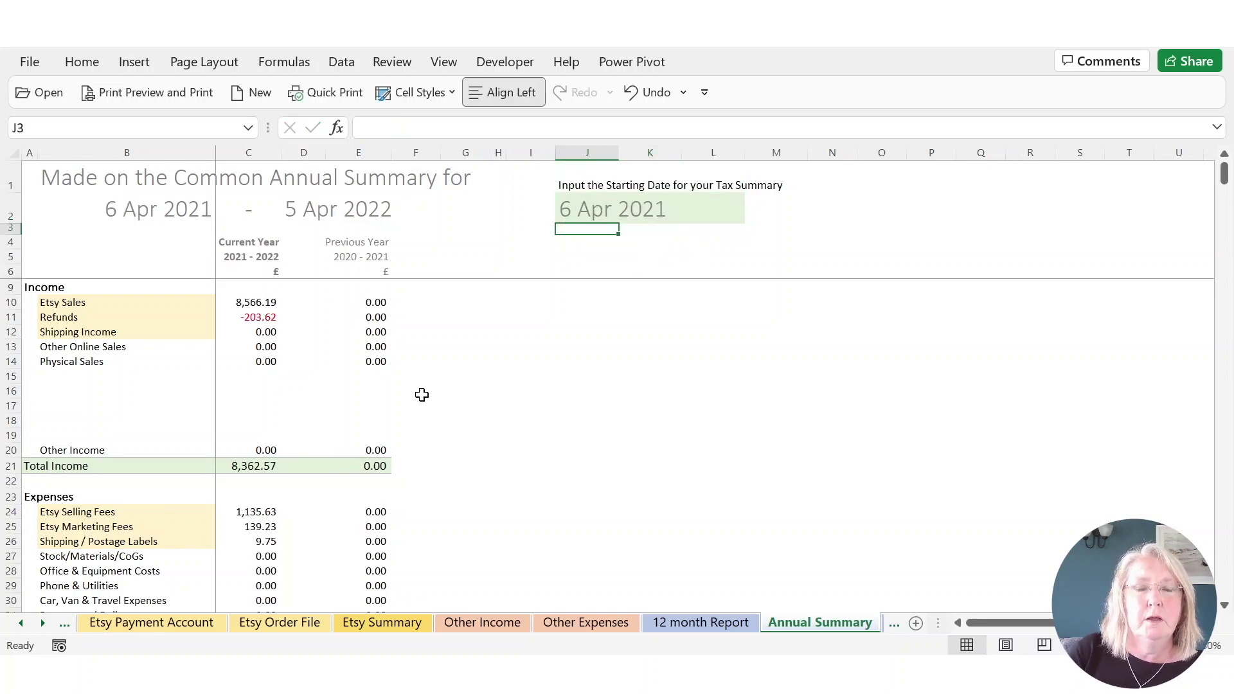
{"action": "left_click", "coordinate": [662, 216]}
{"action": "key", "text": "F2"}
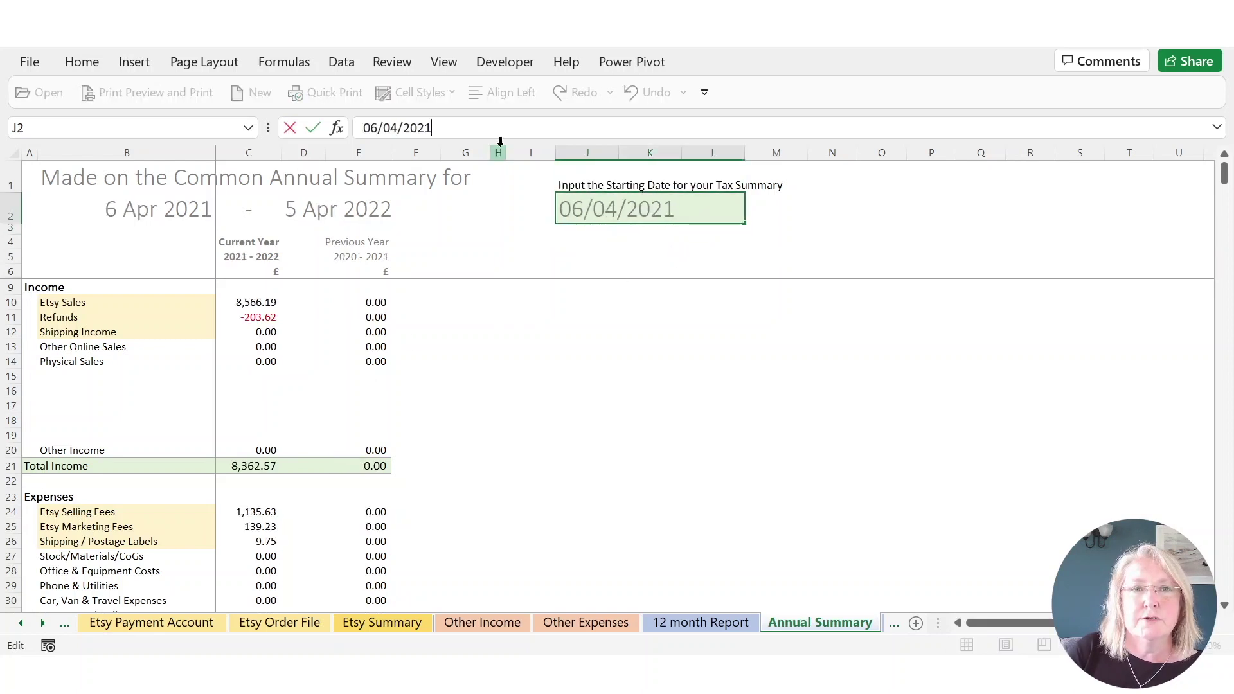
{"action": "key", "text": "BackSpace"}
{"action": "key", "text": "Return"}
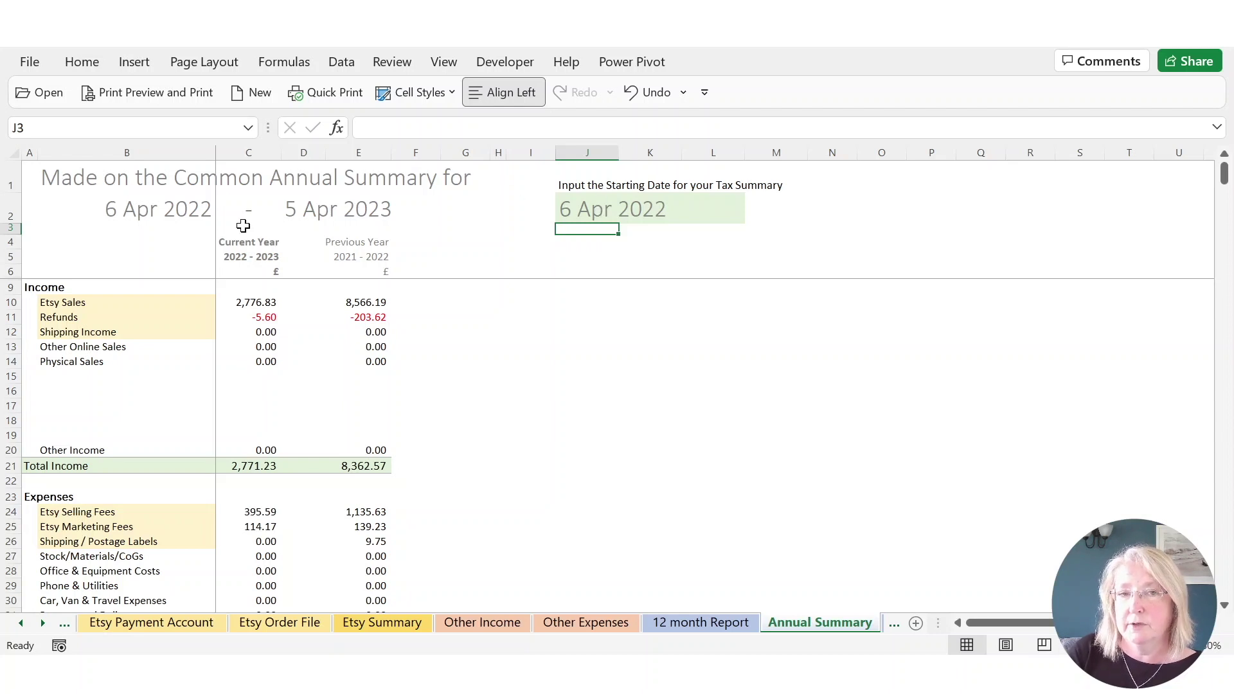
{"action": "left_click", "coordinate": [137, 210]}
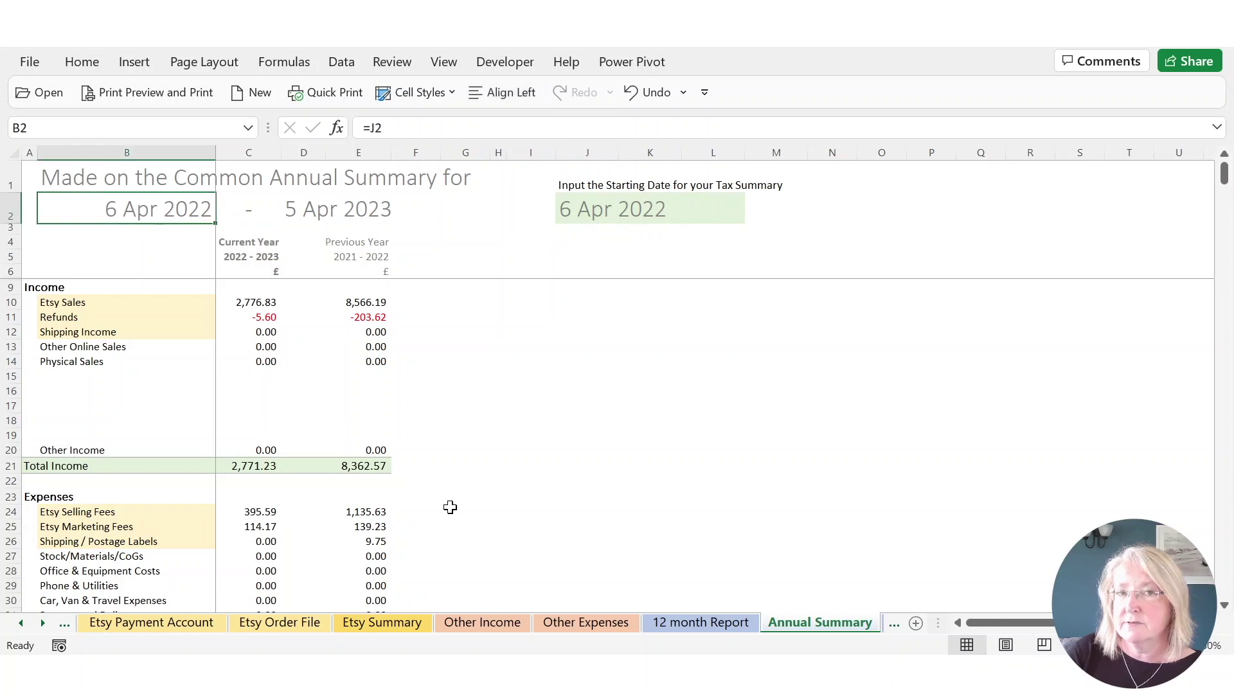
{"action": "left_click", "coordinate": [692, 623]}
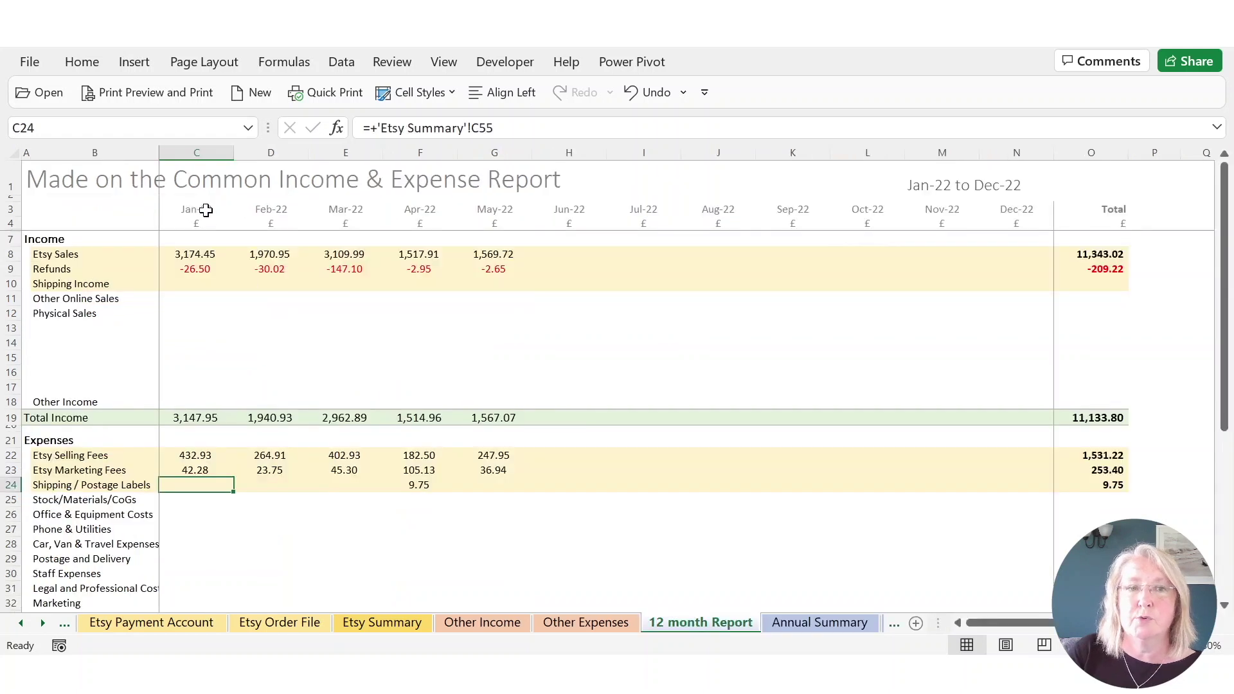
{"action": "left_click_drag", "start_coordinate": [205, 210], "coordinate": [1022, 209]}
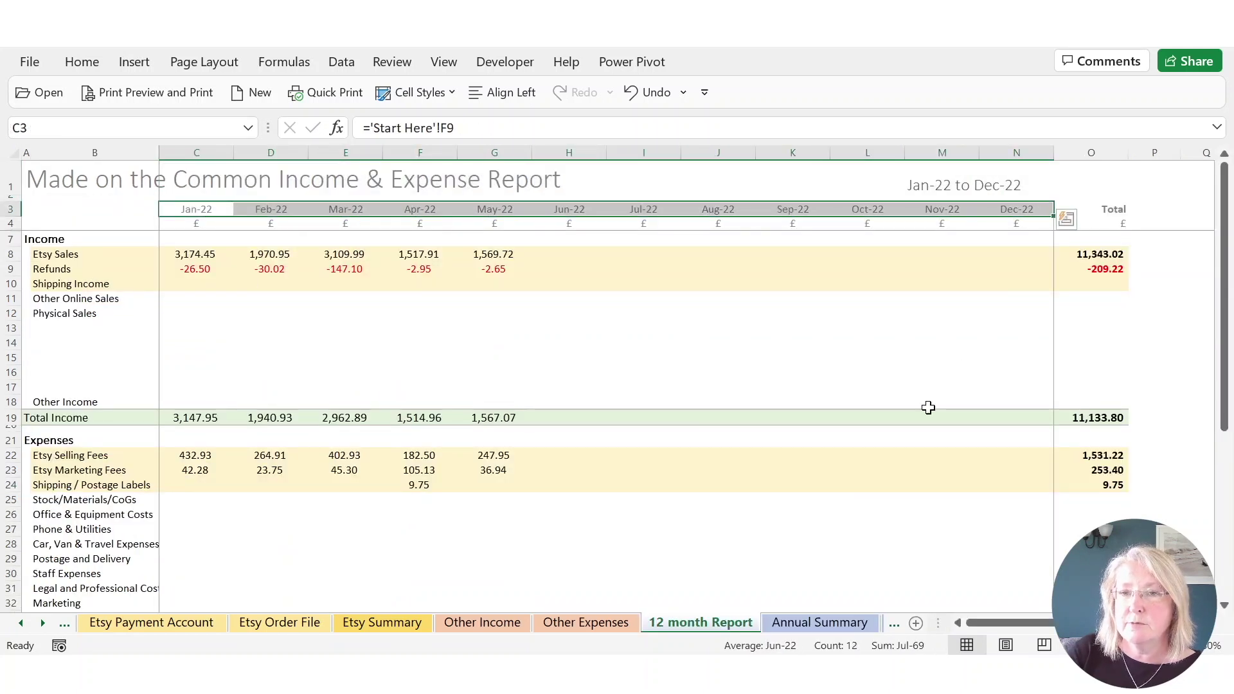
{"action": "left_click", "coordinate": [821, 623]}
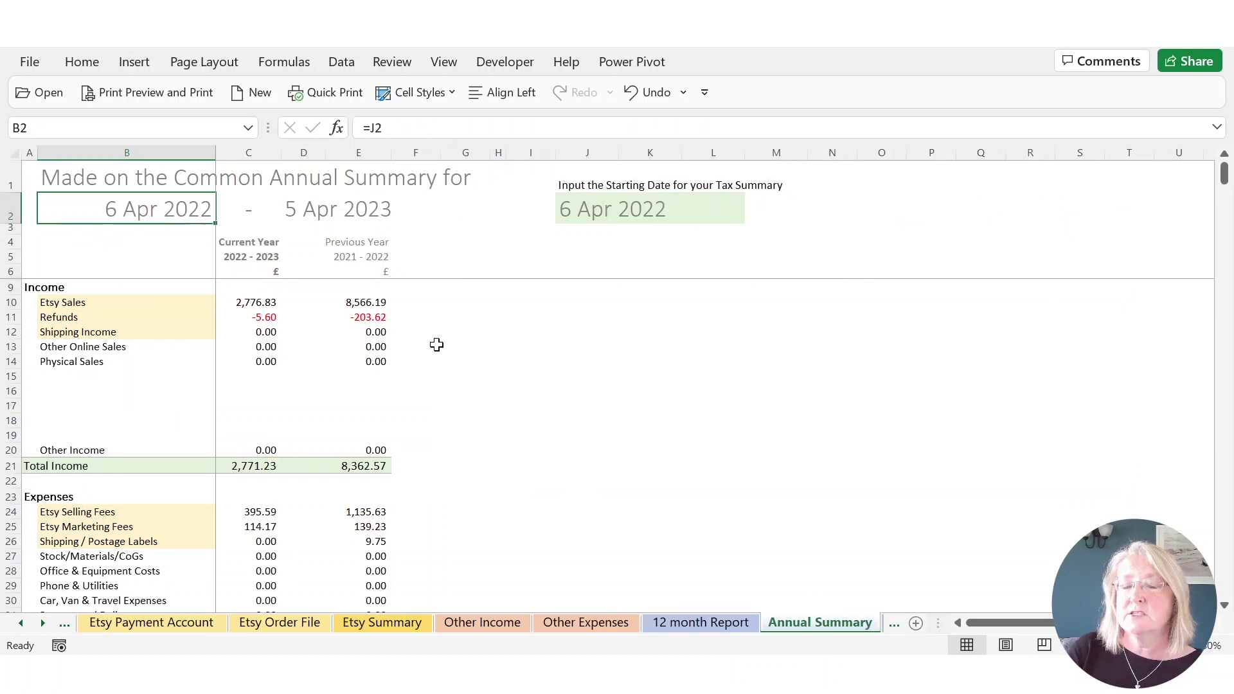